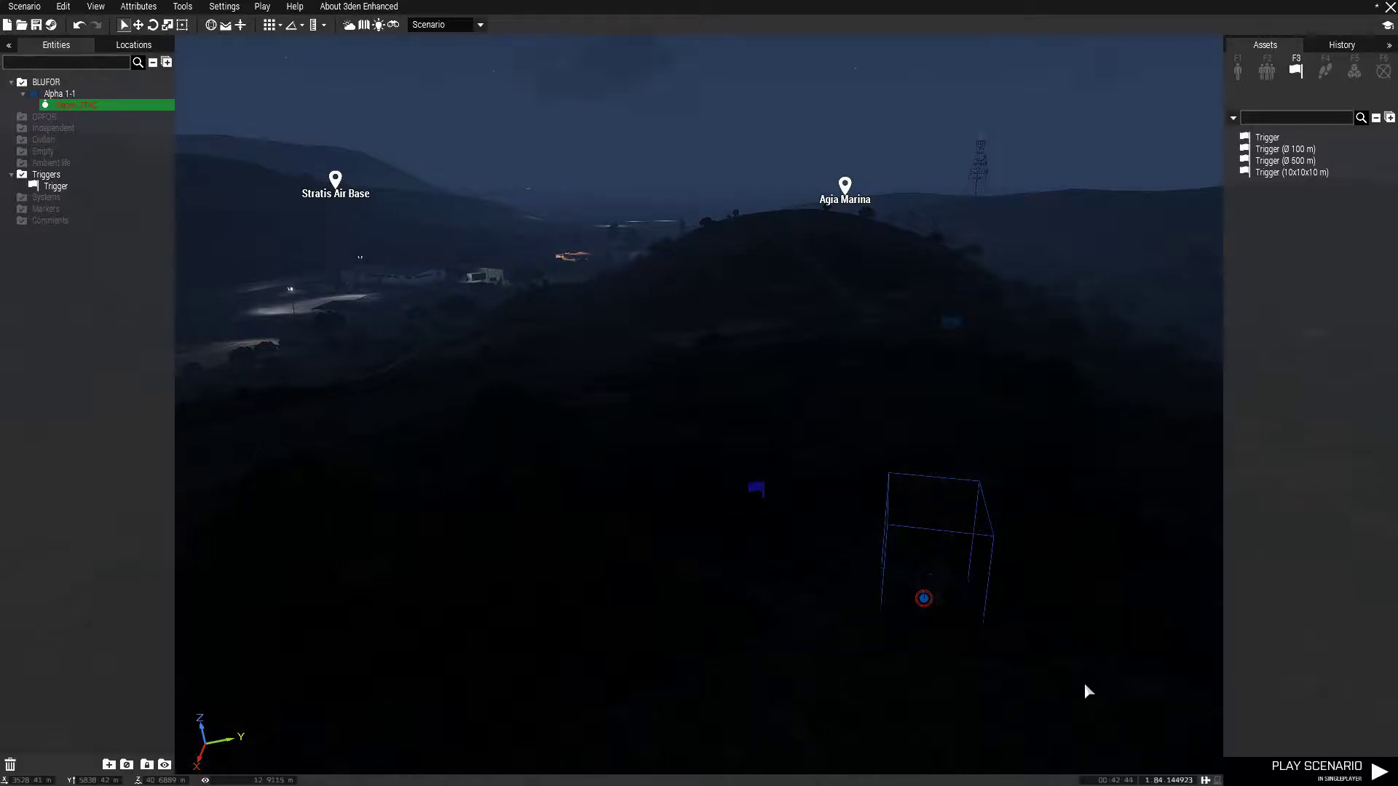
Step: Reposition the trigger up-left across the terrain near the Recon JTAC unit
{"action": "key", "text": "w"}
{"action": "key", "text": "s"}
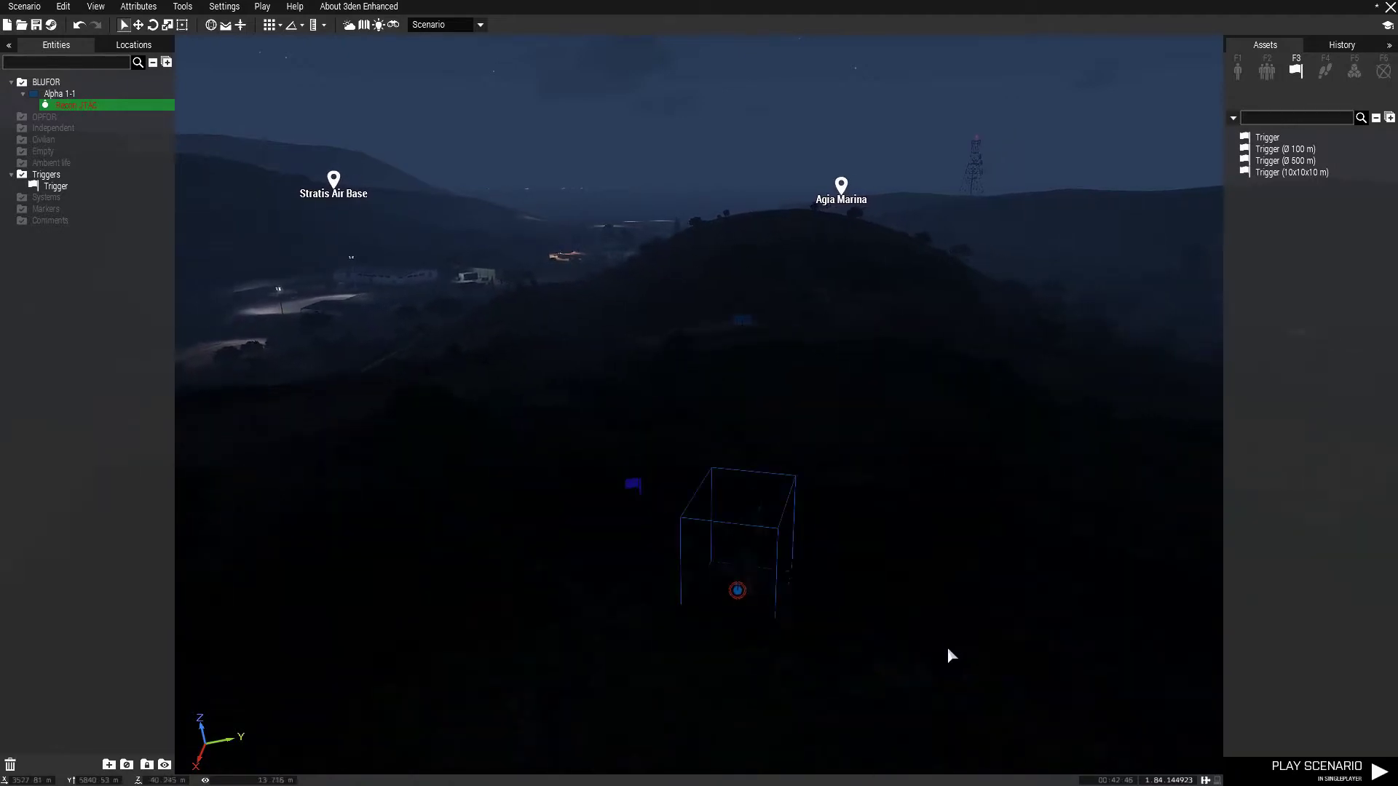
{"action": "key", "text": "w"}
{"action": "key", "text": "s"}
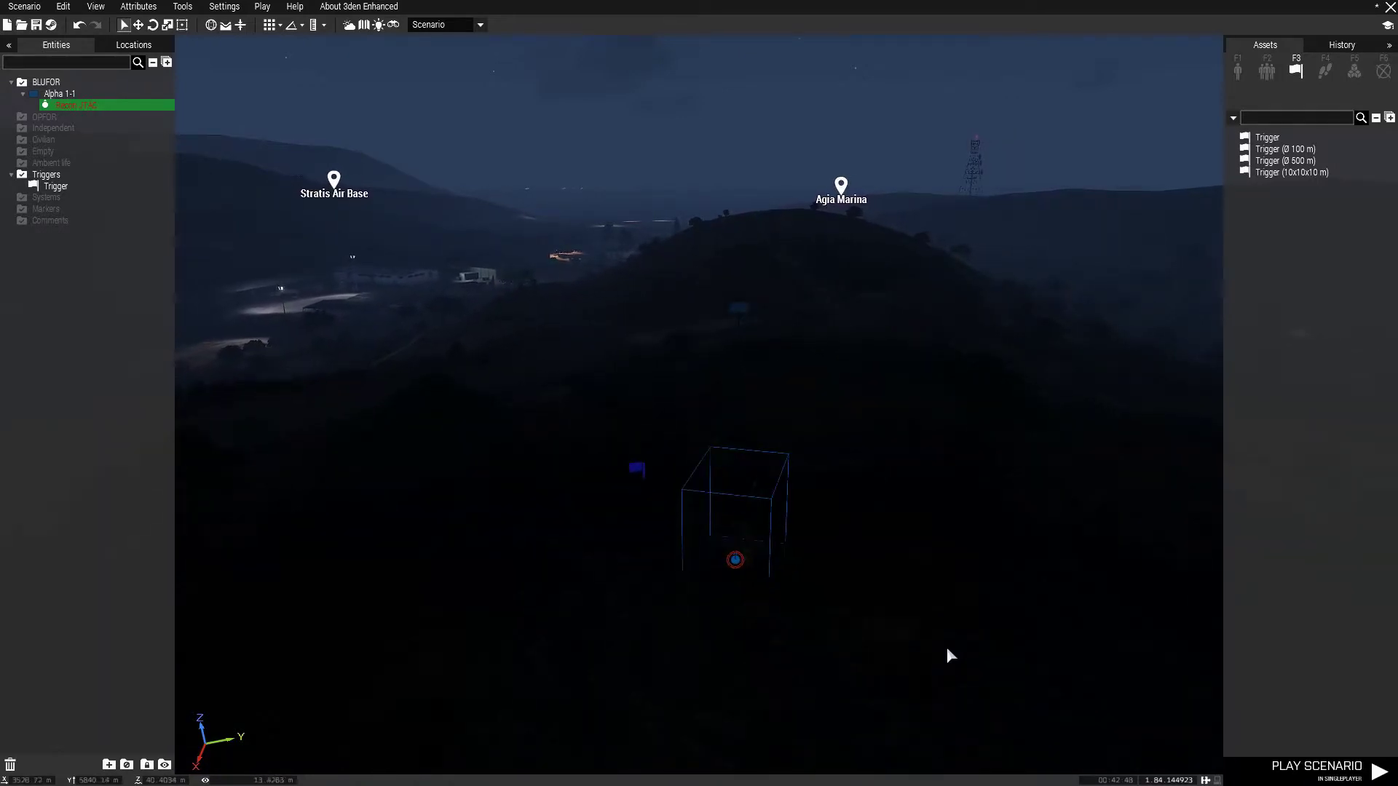
{"action": "key", "text": "w"}
{"action": "key", "text": "s"}
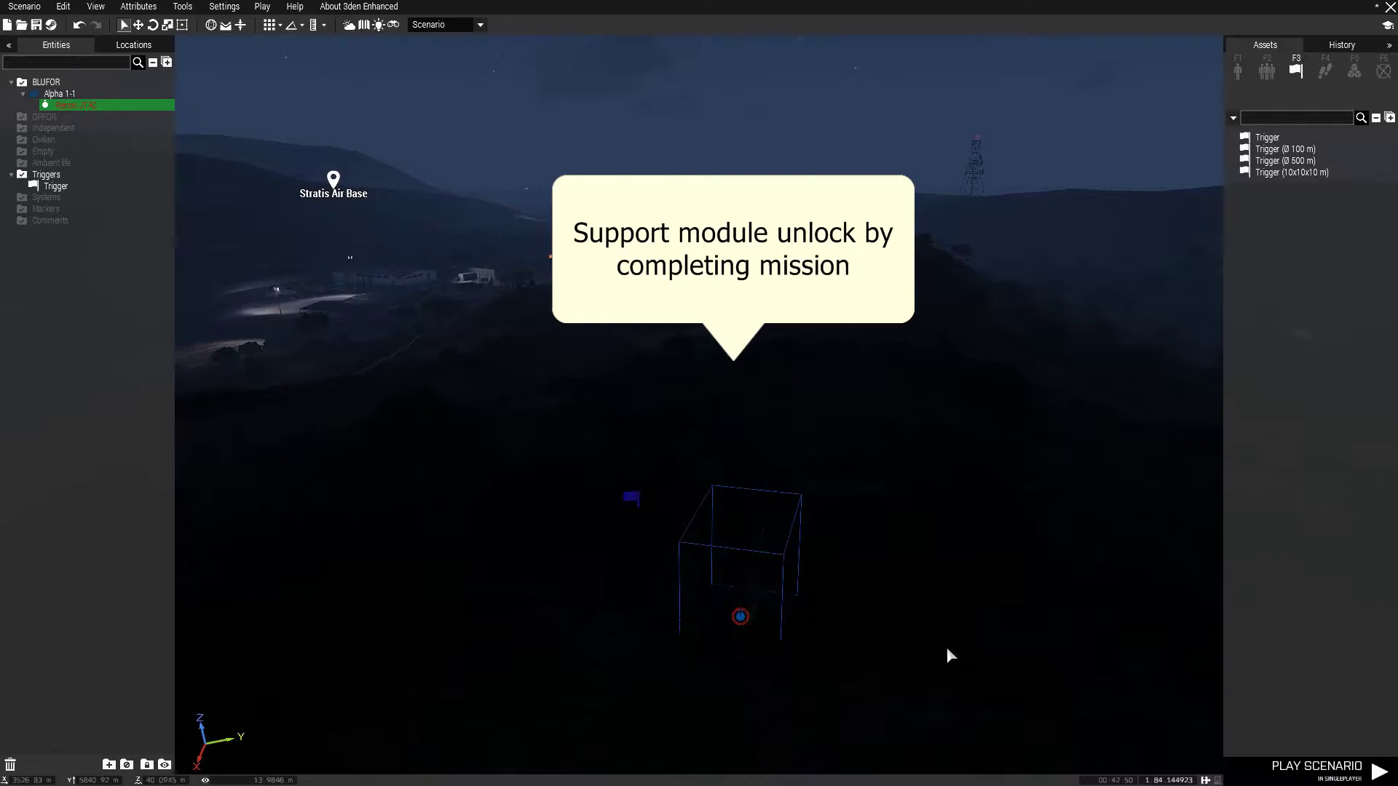
{"action": "key", "text": "a"}
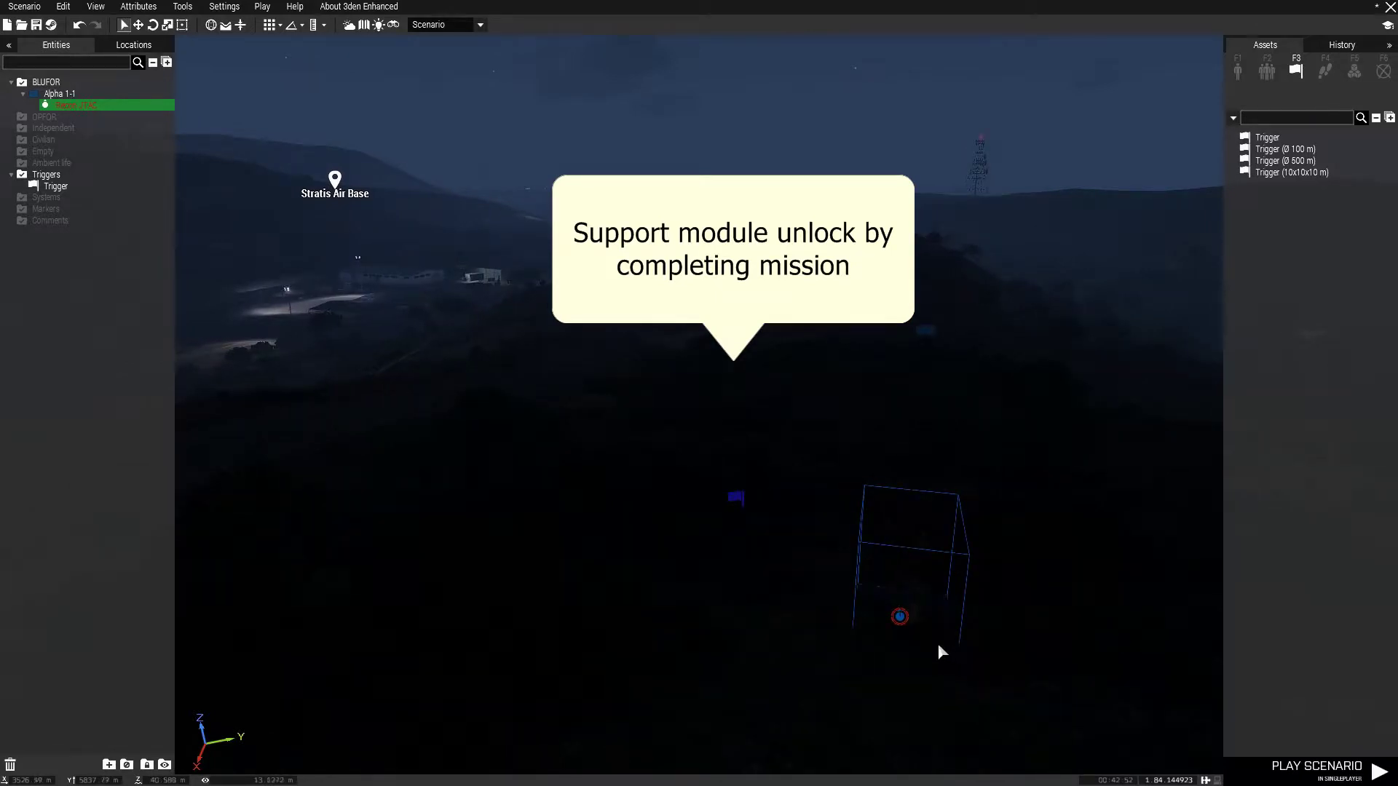
{"action": "left_click_drag", "start_coordinate": [900, 617], "coordinate": [818, 649]}
Step: Give the Recon JTAC player unit the variable name playerOne
{"action": "double_click", "coordinate": [816, 654]}
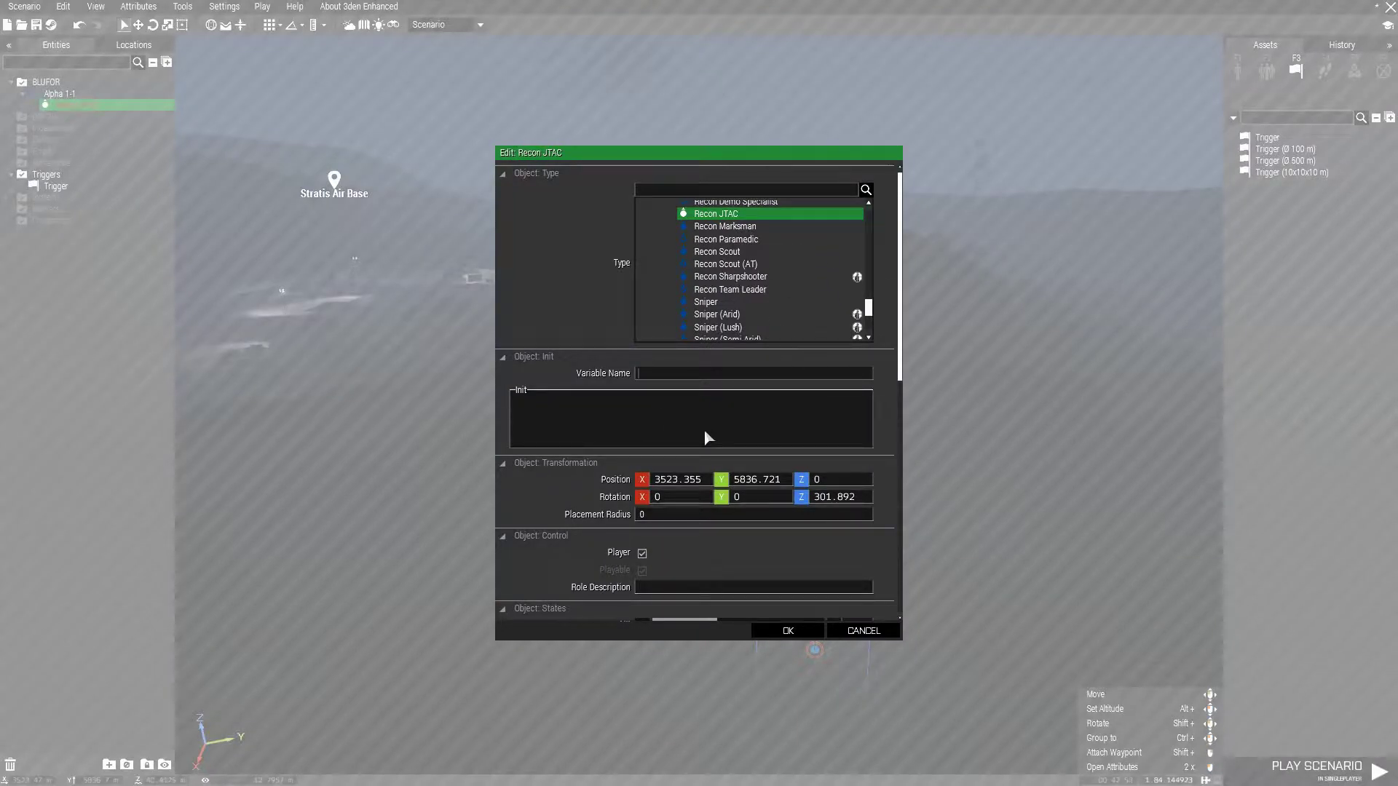
{"action": "type", "text": "player"}
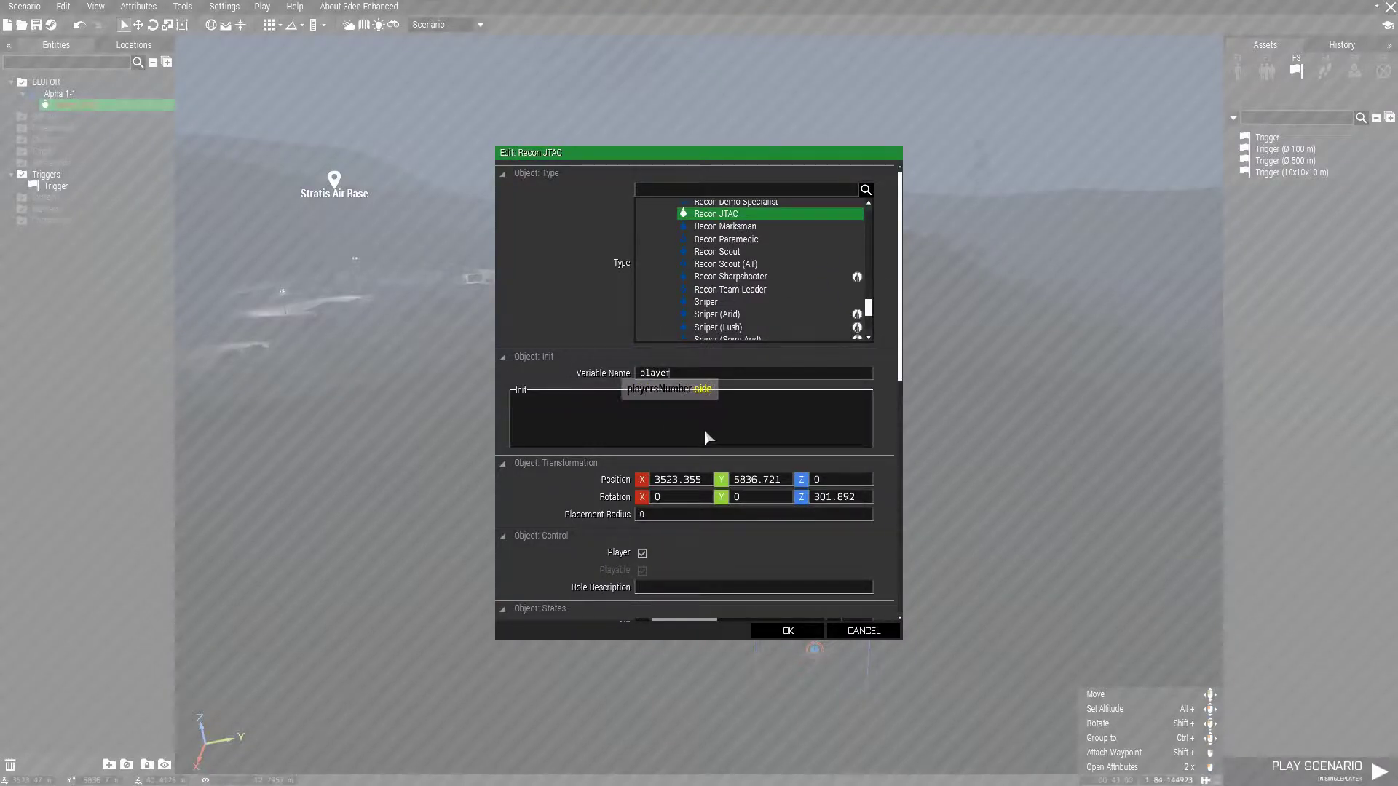
{"action": "type", "text": "One"}
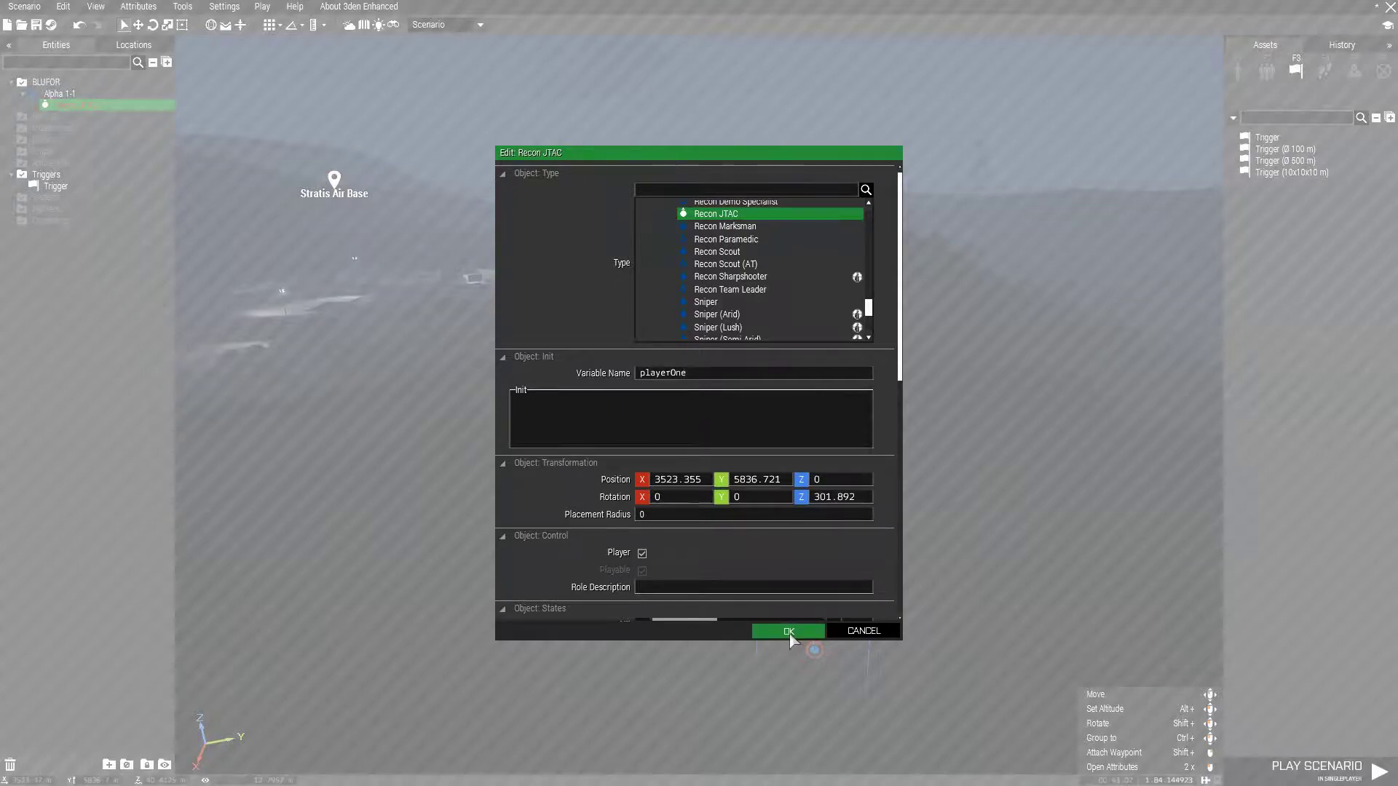
{"action": "left_click", "coordinate": [788, 631]}
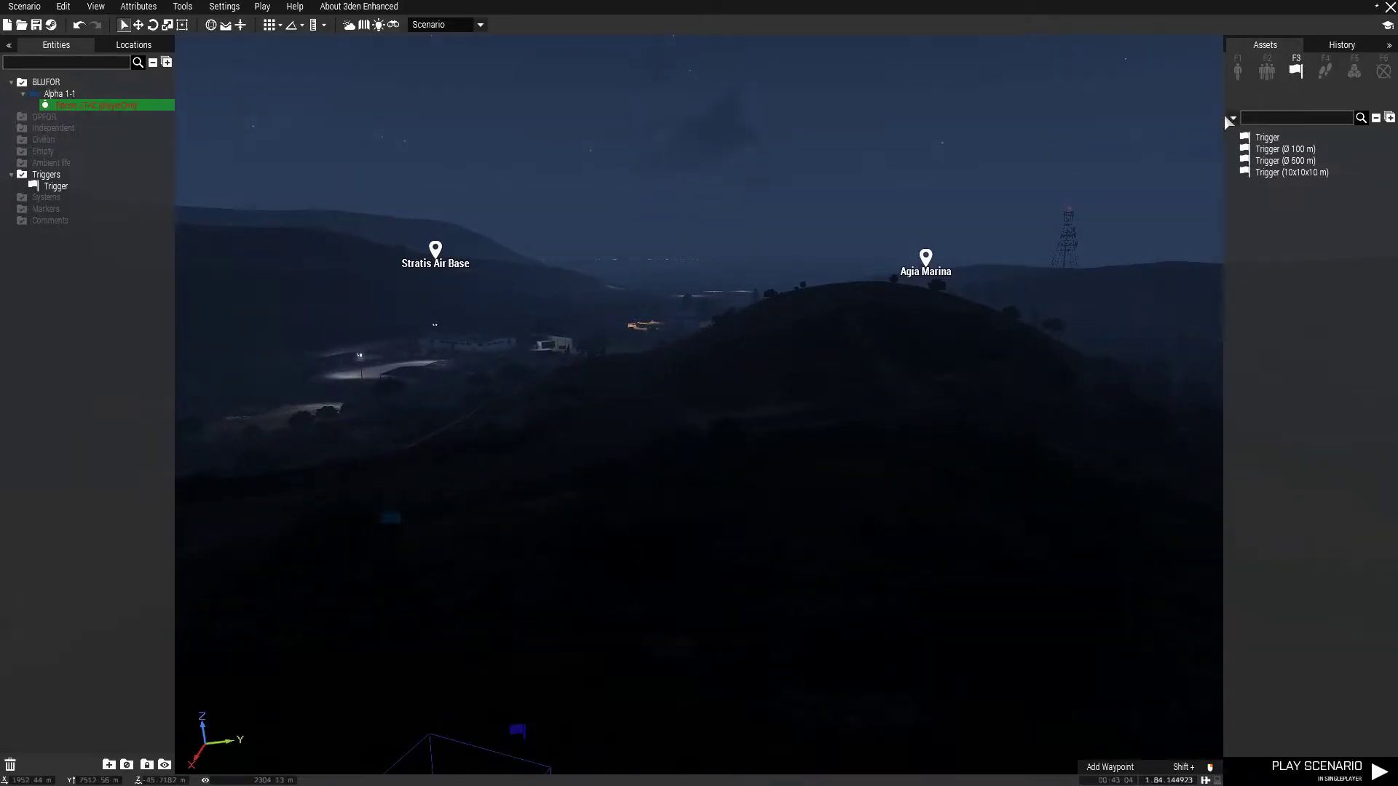
Step: Place a CSAT R-750 Cronus Radar on the hillside
{"action": "scroll", "coordinate": [1002, 401], "scroll_direction": "down", "scroll_amount": 3}
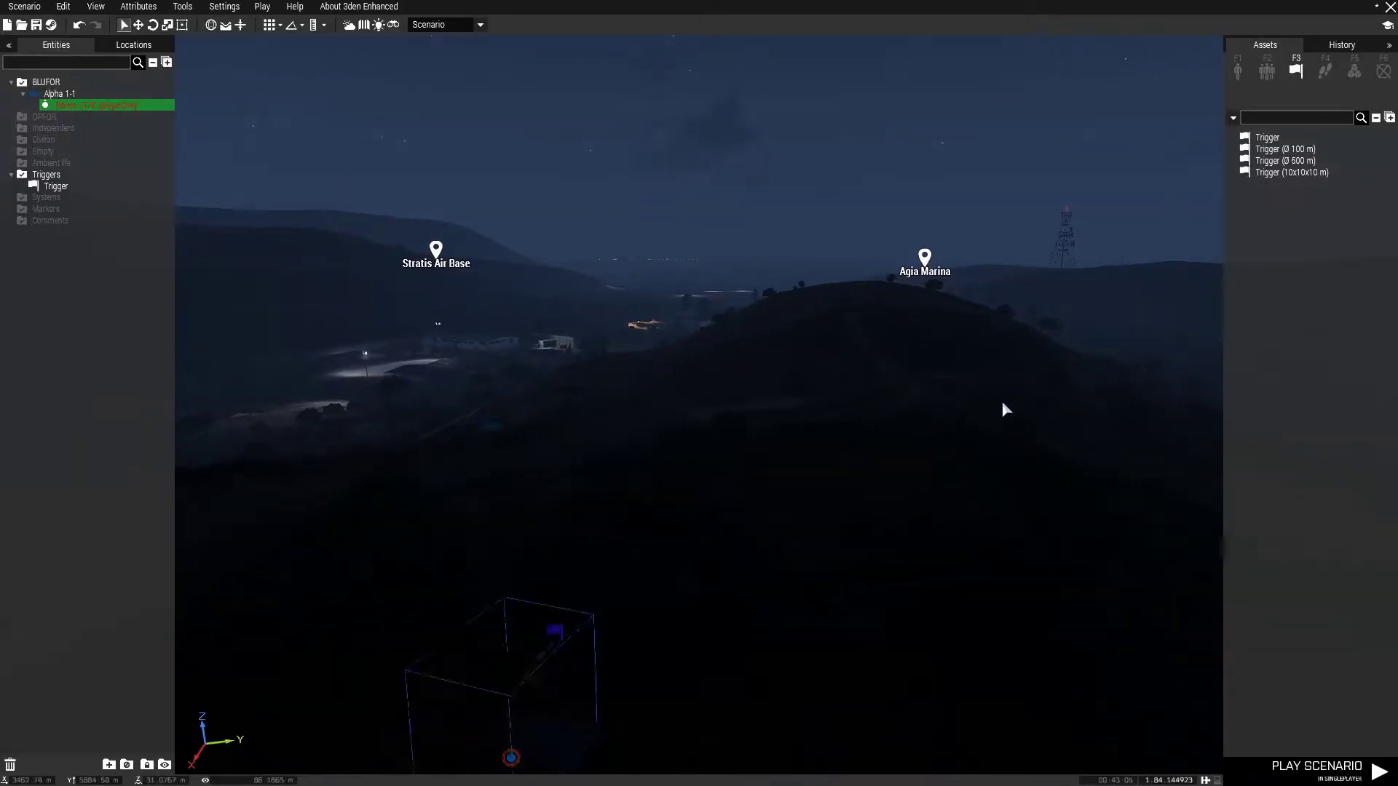
{"action": "left_click", "coordinate": [1238, 71]}
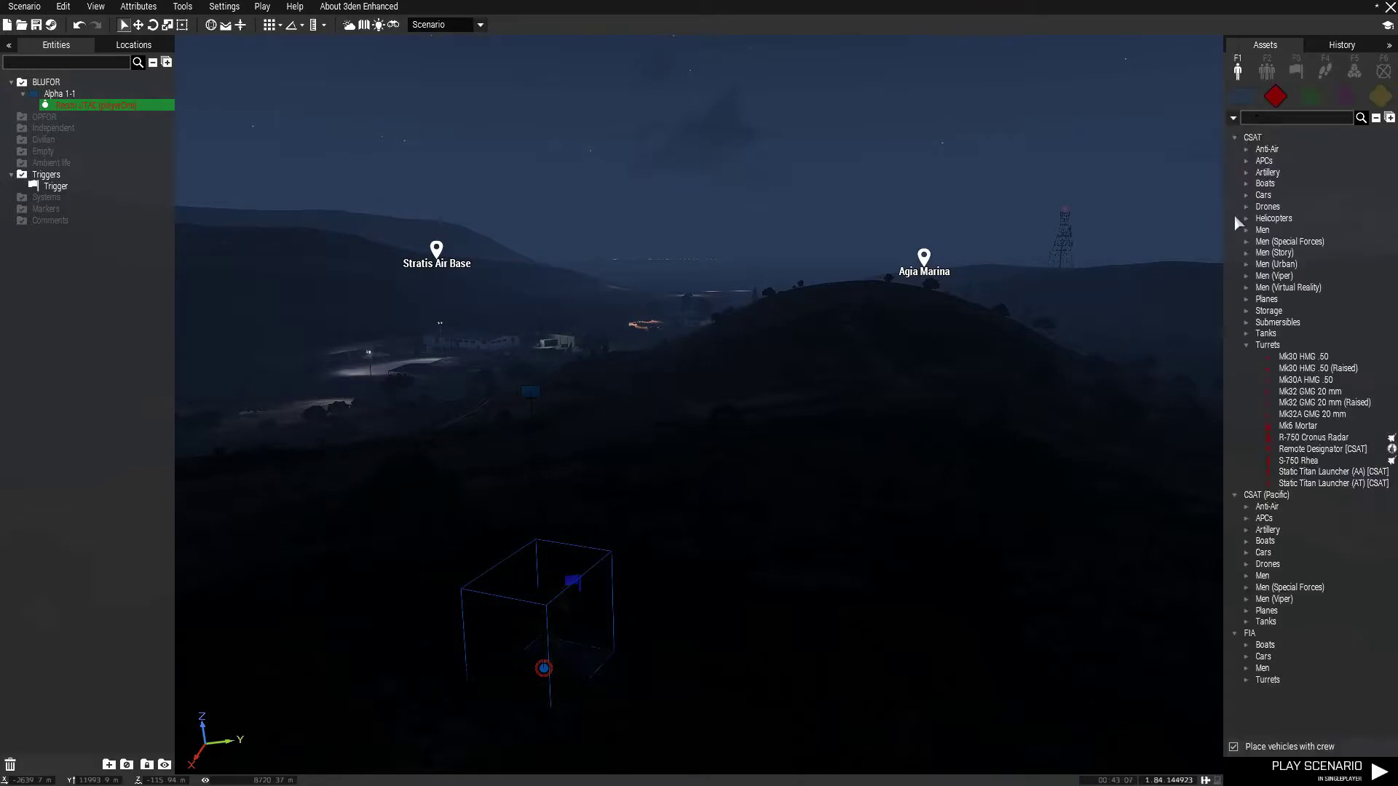
{"action": "left_click", "coordinate": [1299, 461]}
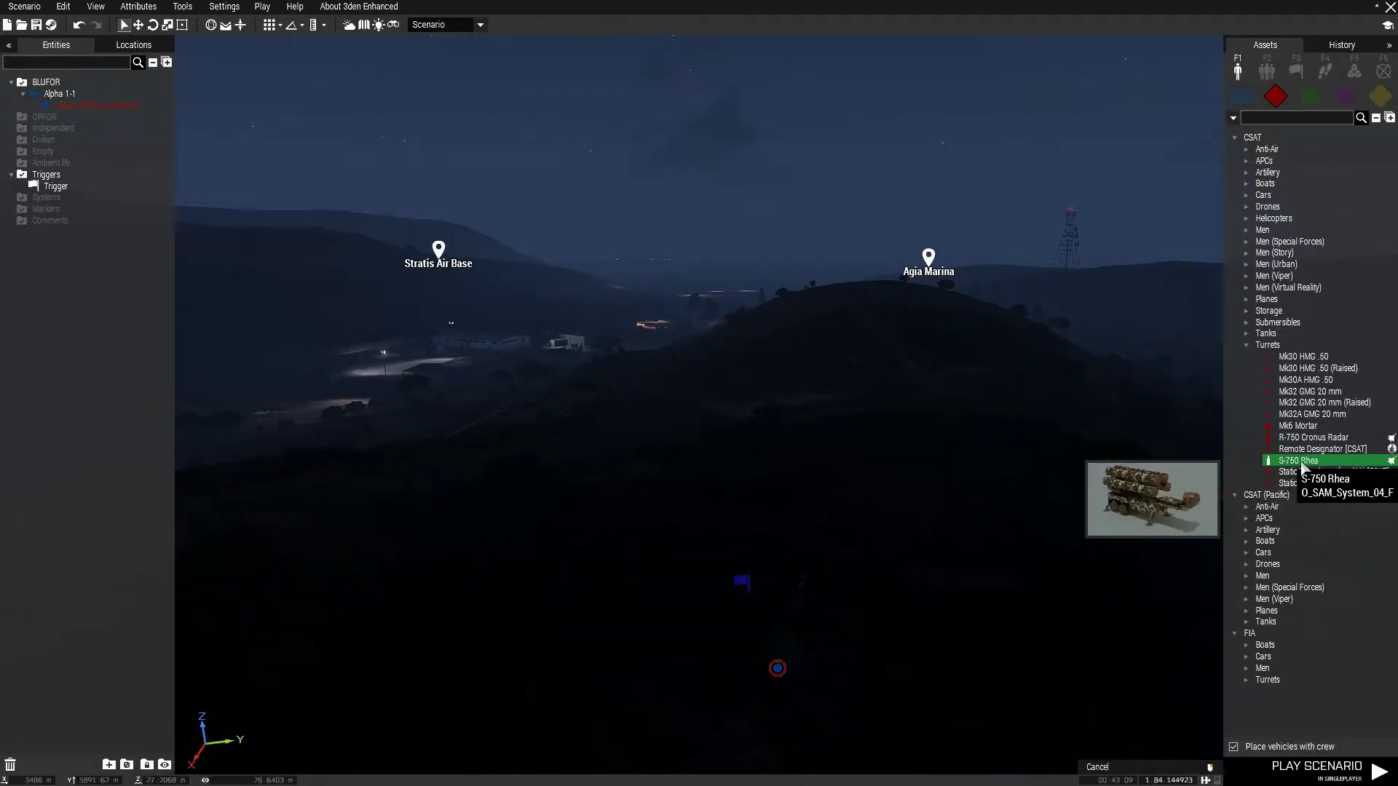
{"action": "left_click", "coordinate": [1307, 438]}
{"action": "key", "text": "d"}
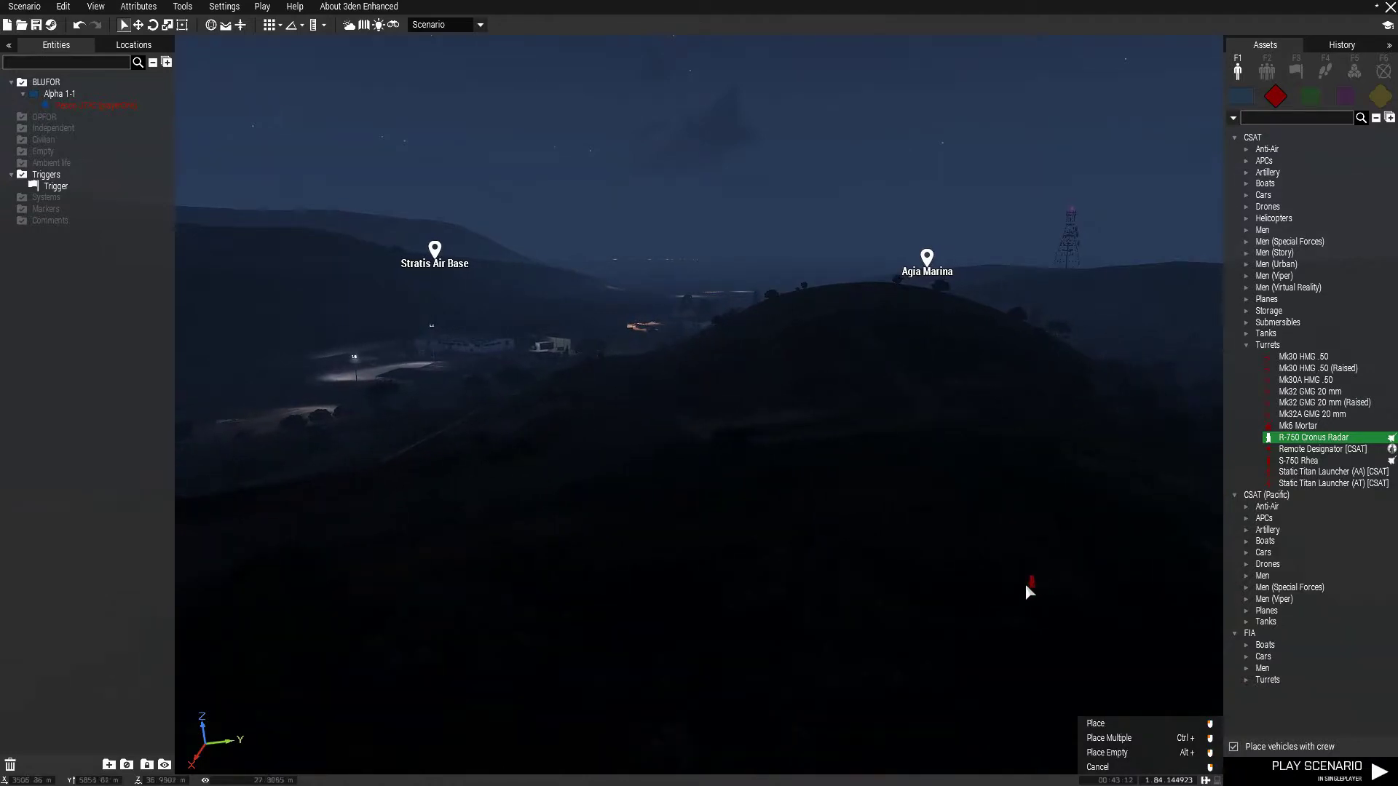
{"action": "left_click", "coordinate": [914, 537]}
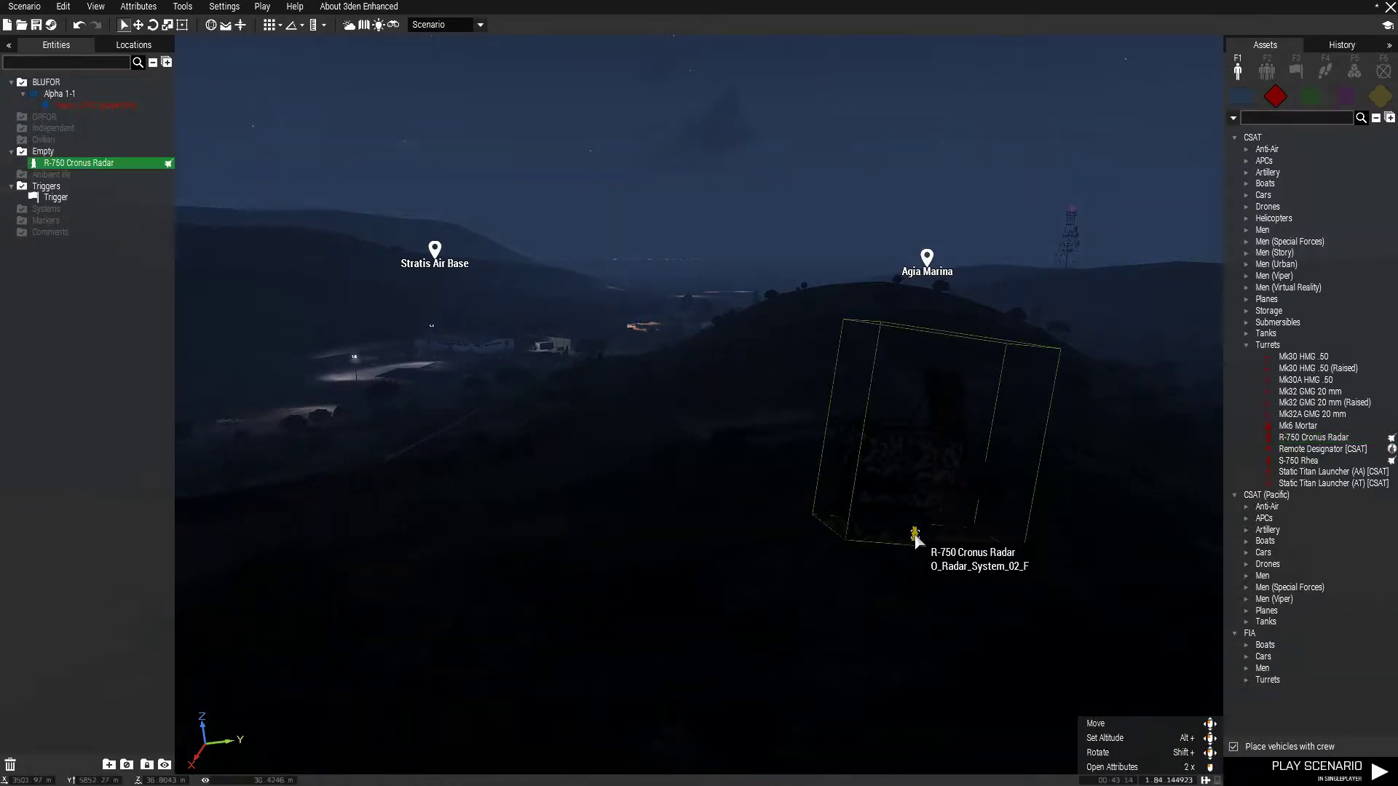
{"action": "left_click_drag", "start_coordinate": [915, 536], "coordinate": [757, 572]}
Step: Name the radar radar1 and move the trigger further up the slope
{"action": "key", "text": "s"}
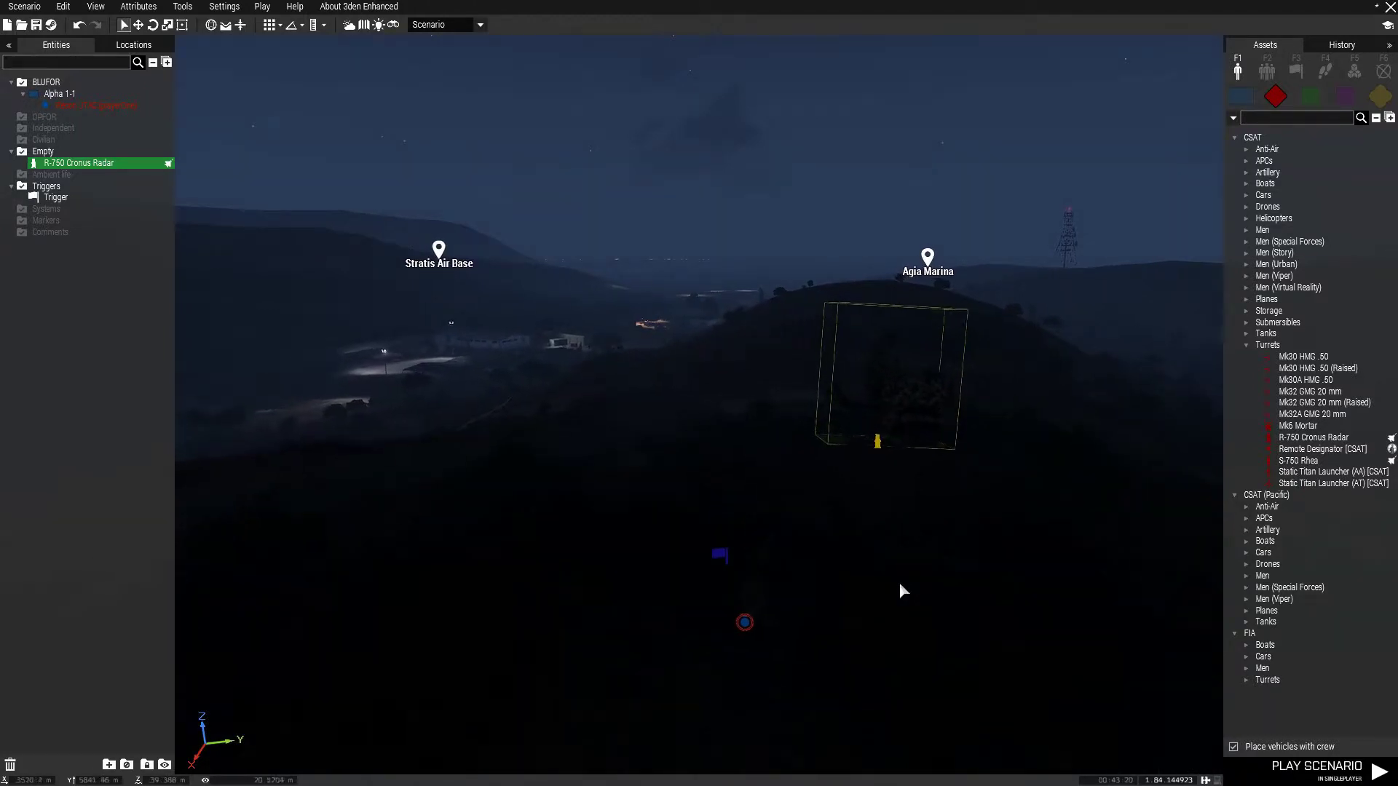
{"action": "key", "text": "w"}
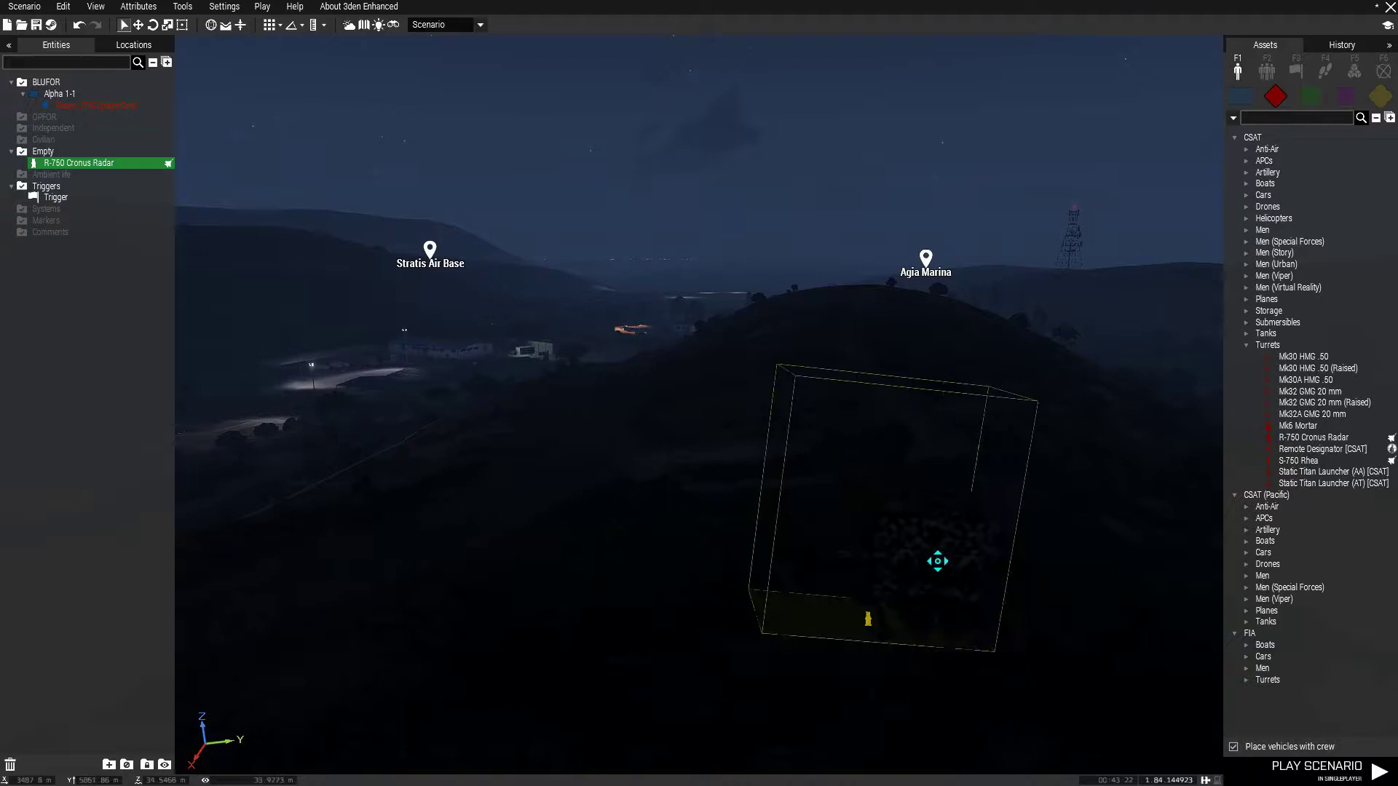
{"action": "key", "text": "s"}
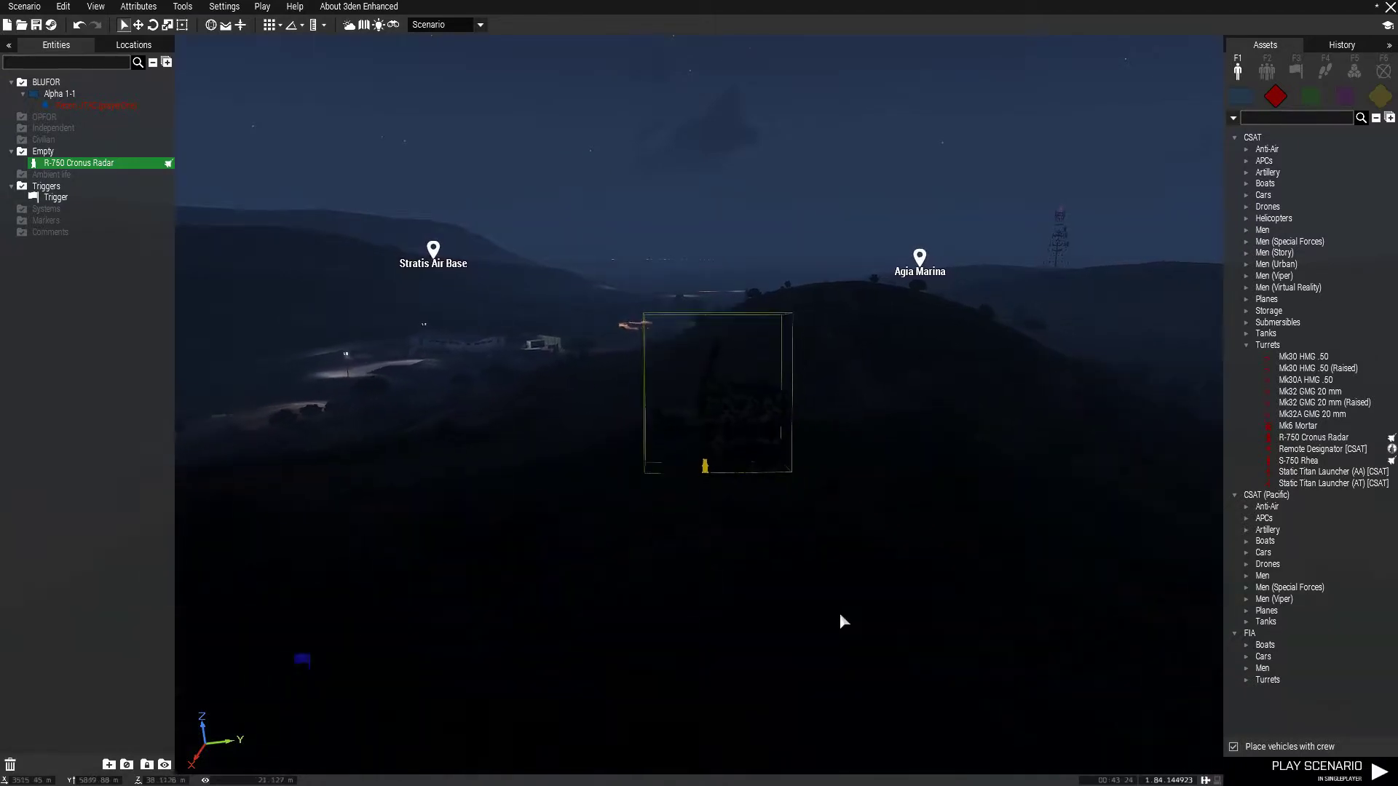
{"action": "key", "text": "w"}
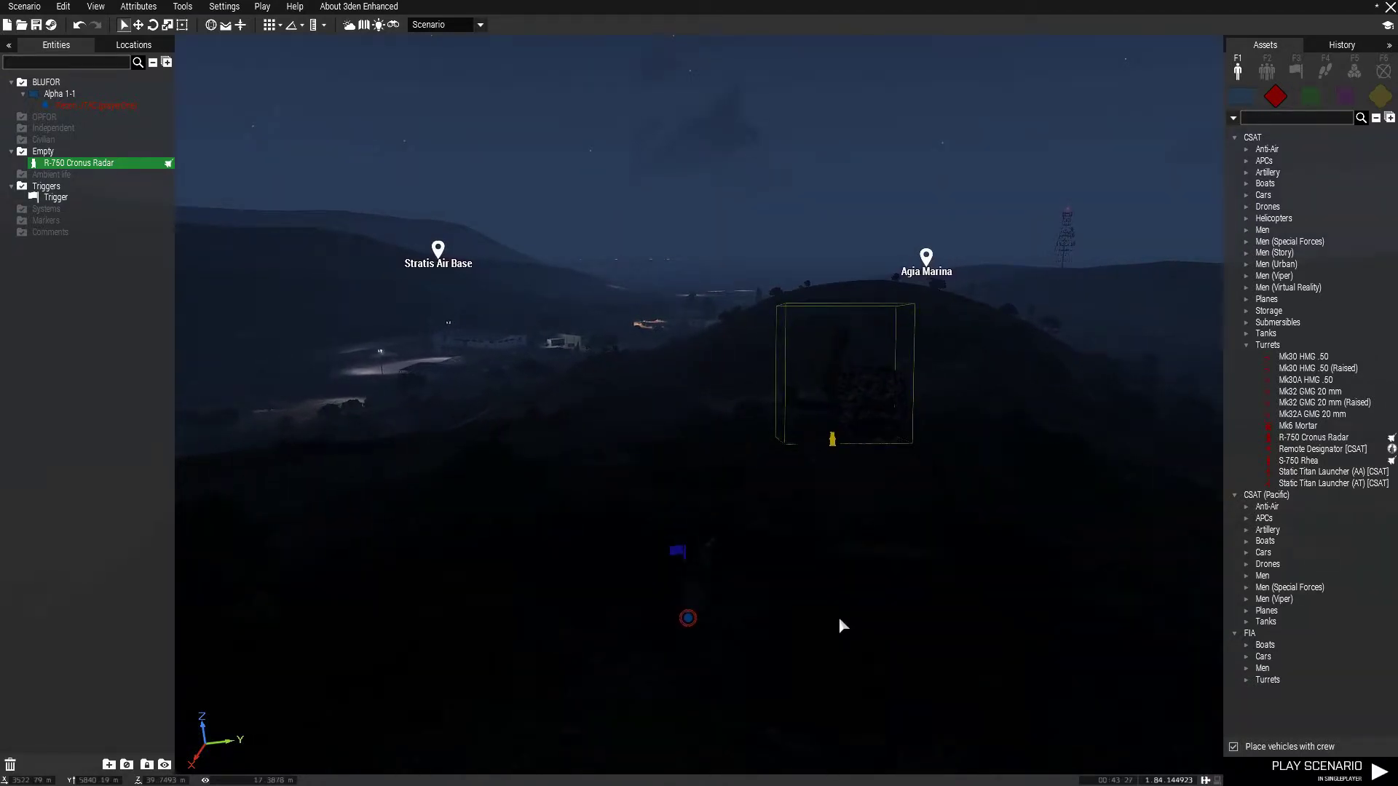
{"action": "double_click", "coordinate": [883, 504]}
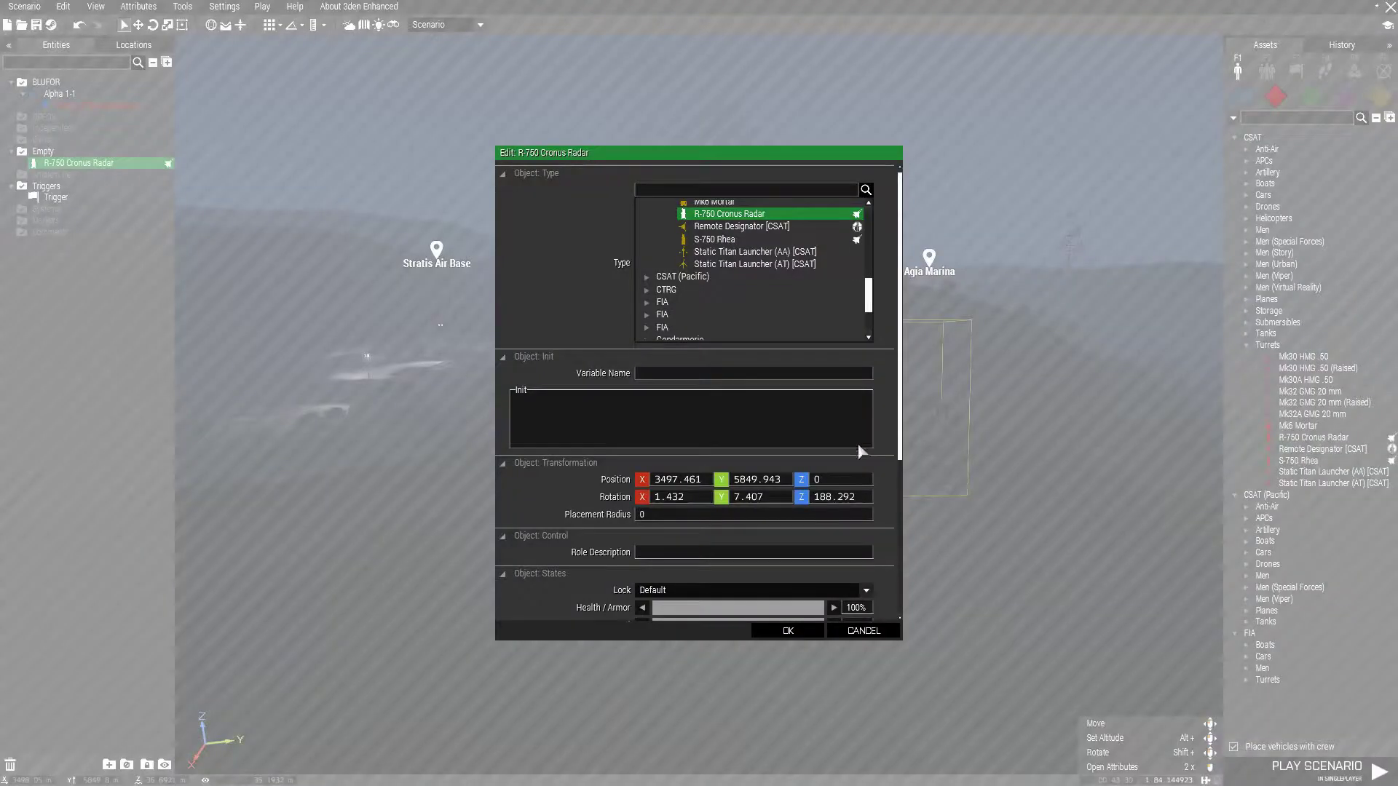
{"action": "left_click", "coordinate": [662, 374]}
{"action": "type", "text": "radar1"}
{"action": "left_click", "coordinate": [807, 631]}
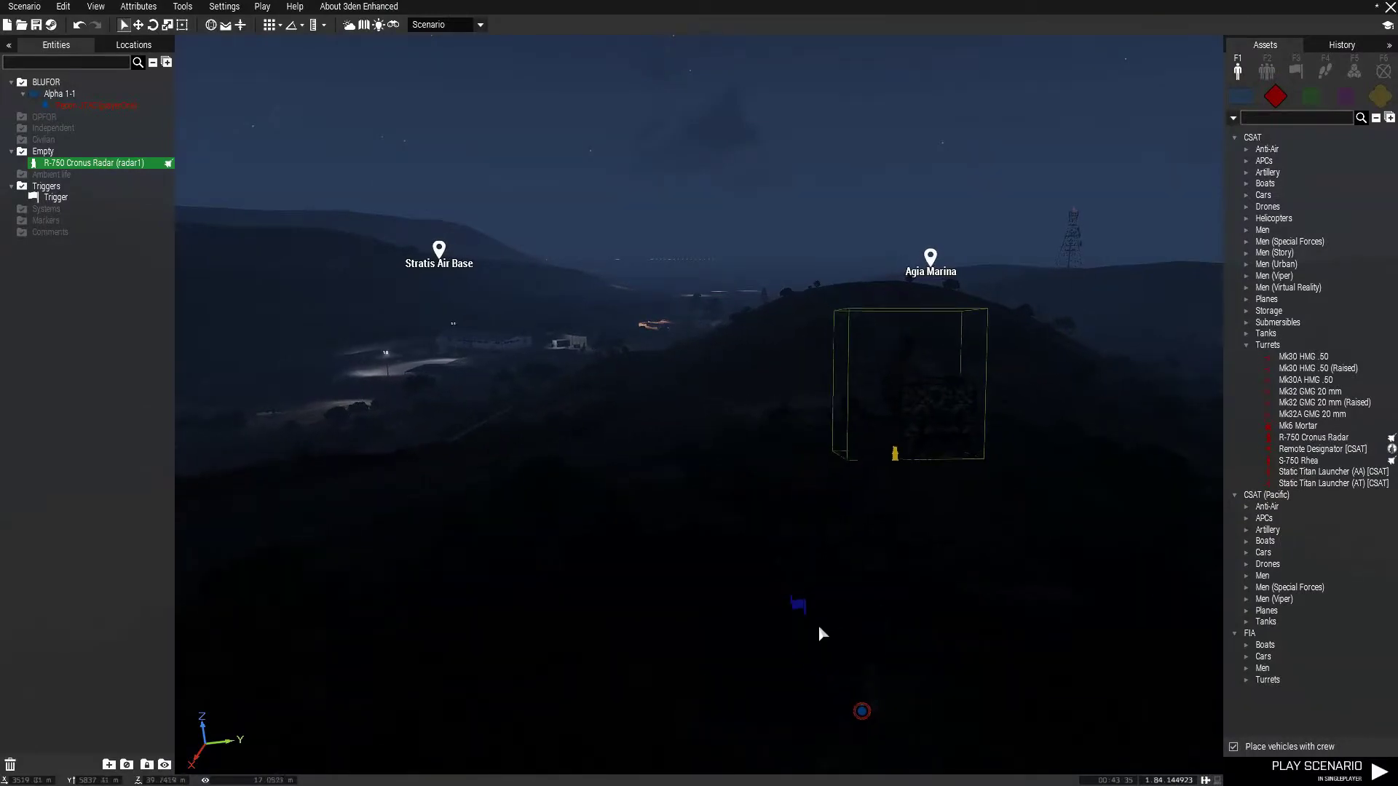
{"action": "left_click_drag", "start_coordinate": [798, 604], "coordinate": [766, 502]}
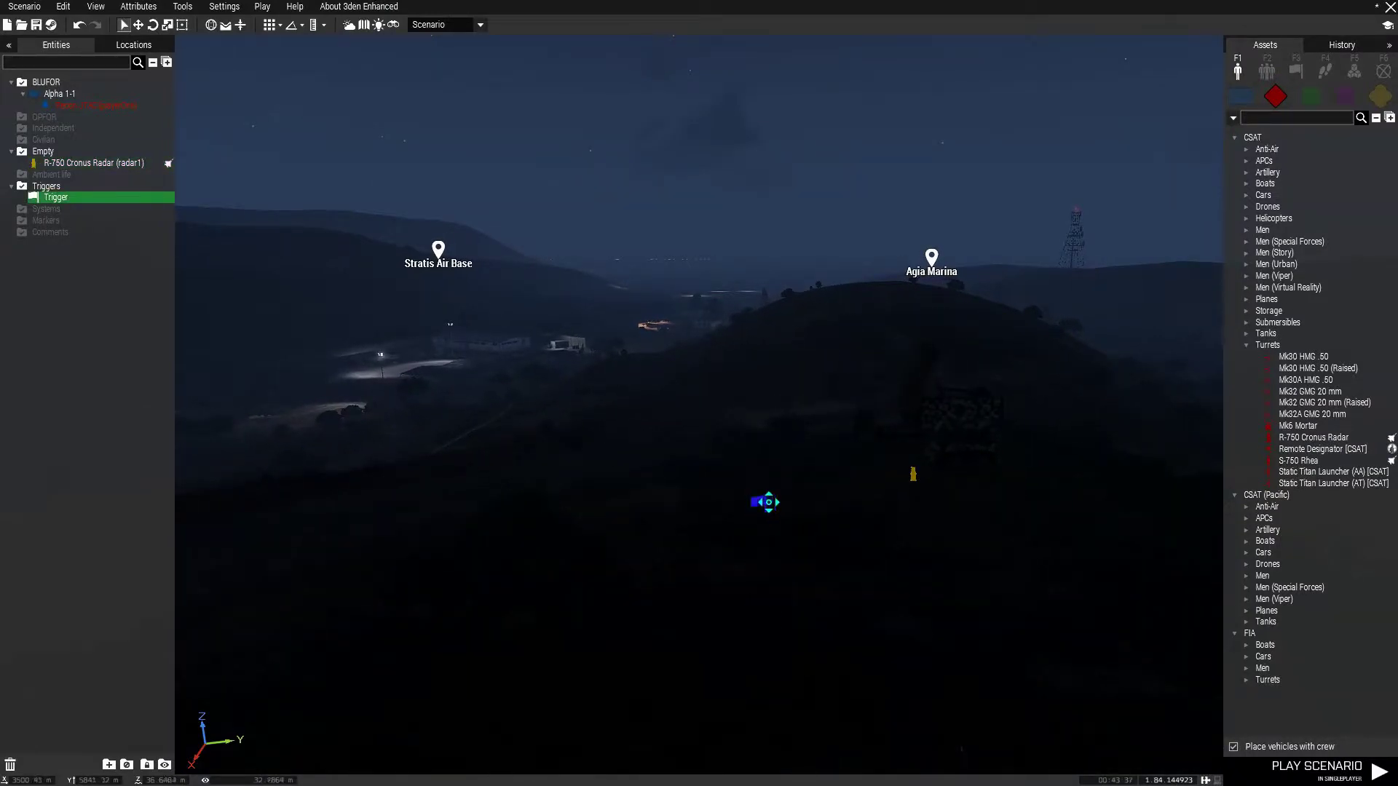
Step: Change the trigger condition to !alive radar1, keeping the BIS_fnc_addSupportLink activation
{"action": "double_click", "coordinate": [758, 551]}
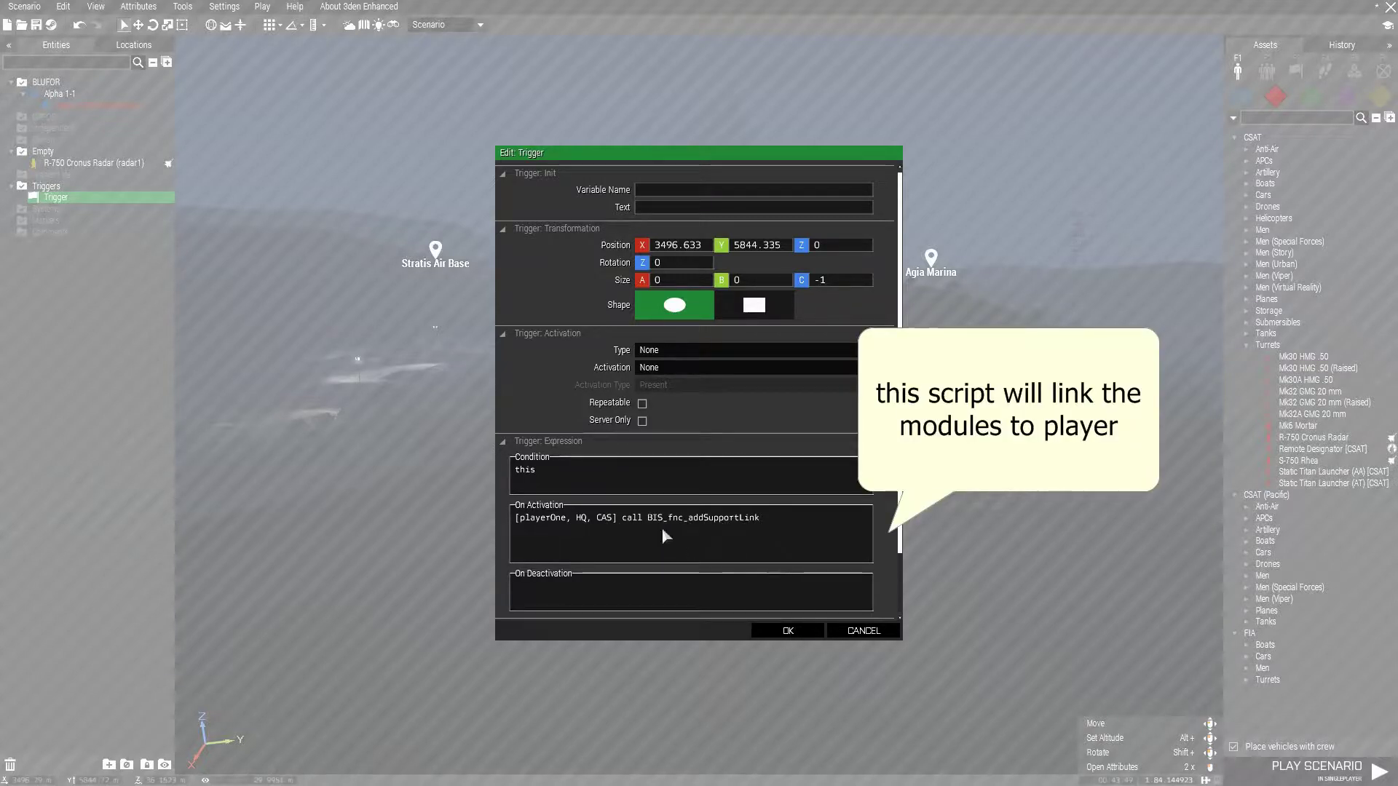
{"action": "left_click_drag", "start_coordinate": [543, 470], "coordinate": [495, 474]}
{"action": "key", "text": "BackSpace"}
{"action": "type", "text": "!alive re"}
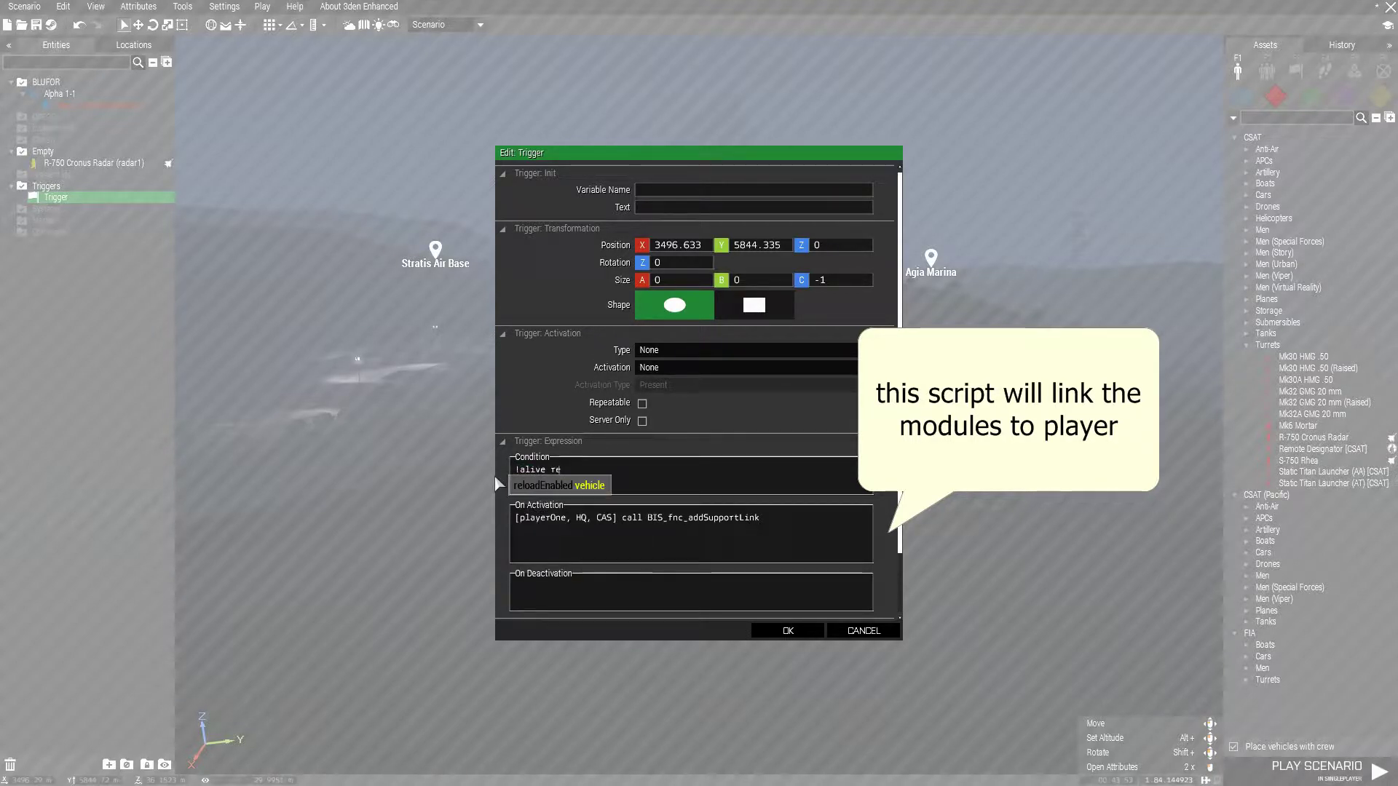
{"action": "key", "text": "BackSpace"}
{"action": "type", "text": "adar1"}
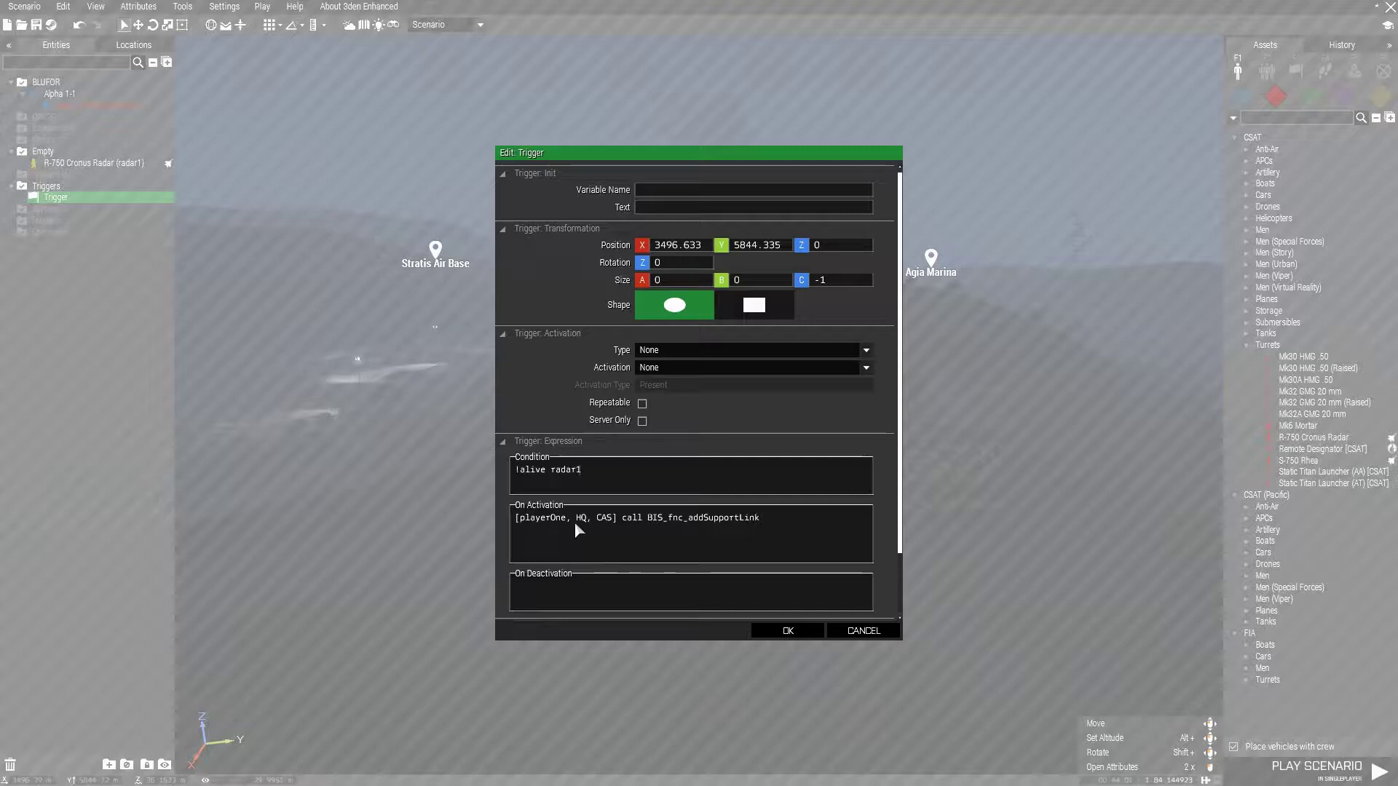
{"action": "left_click", "coordinate": [798, 632]}
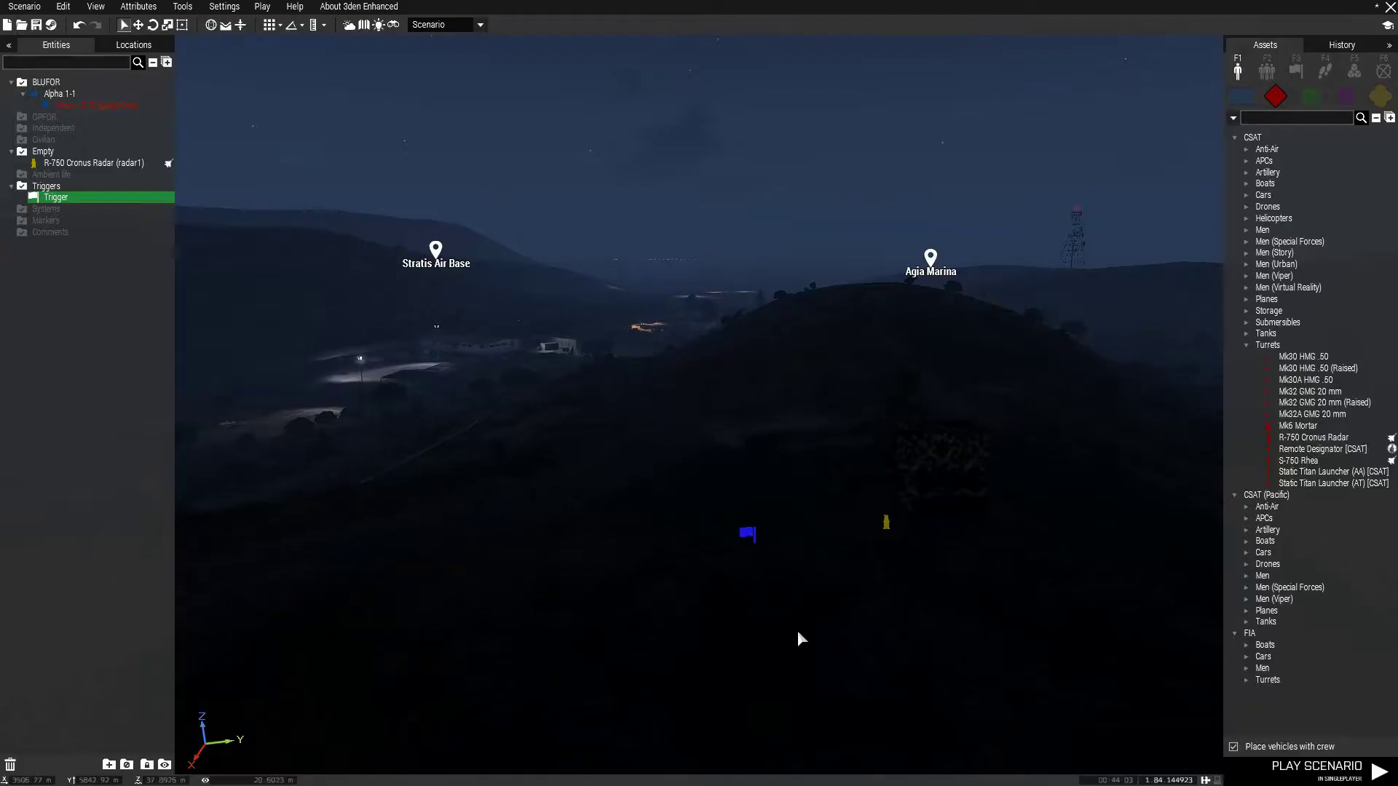
Step: Place a Support Requester module with the variable name HQ
{"action": "left_click", "coordinate": [1356, 75]}
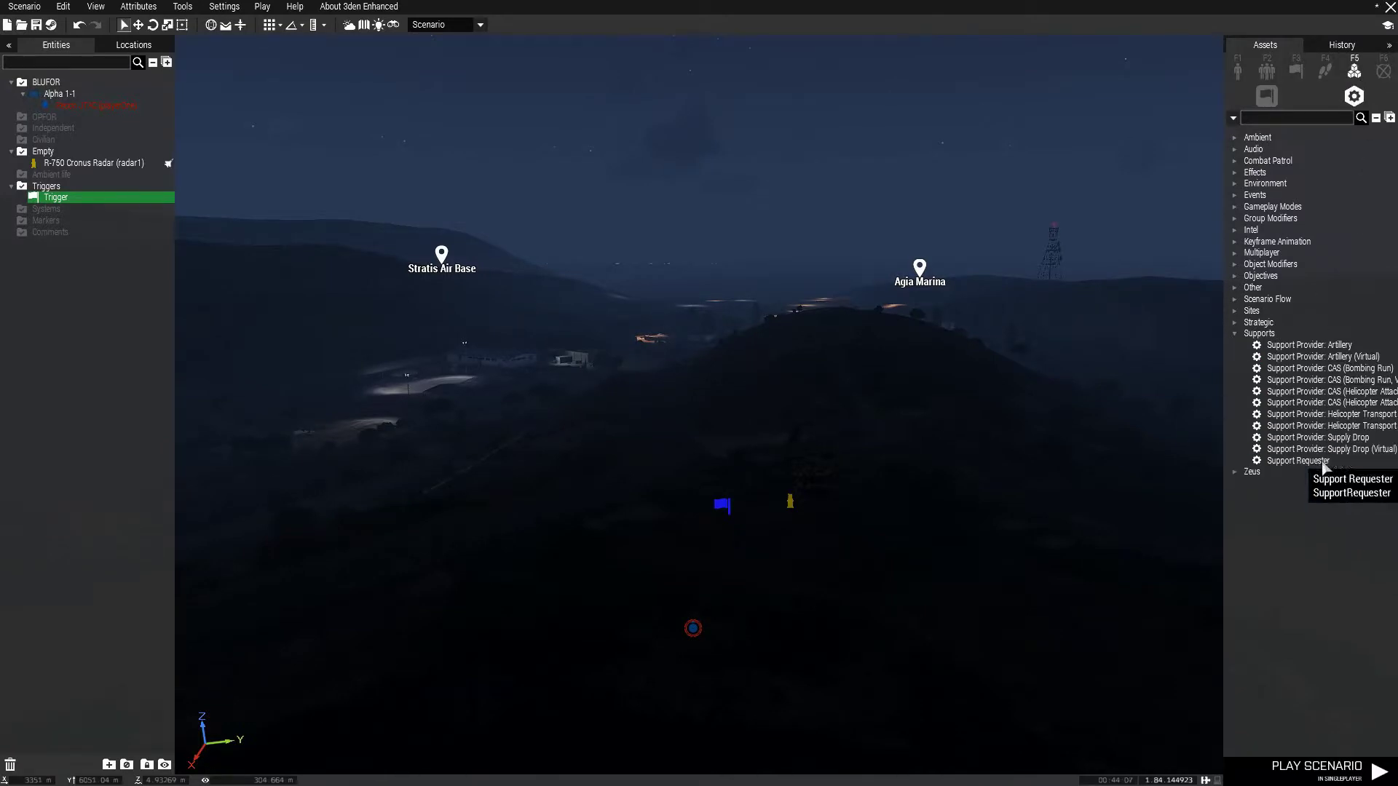
{"action": "left_click", "coordinate": [1297, 461]}
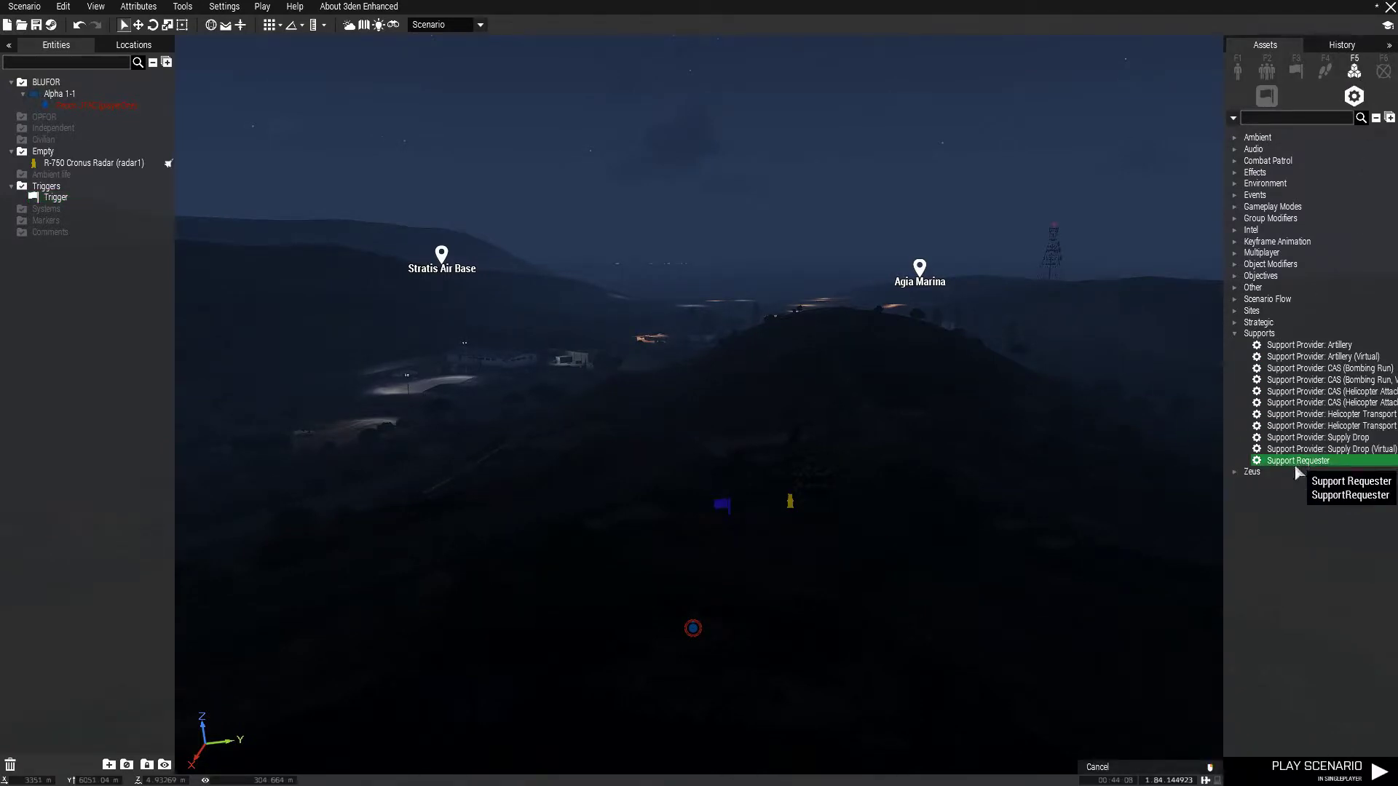
{"action": "left_click", "coordinate": [948, 630]}
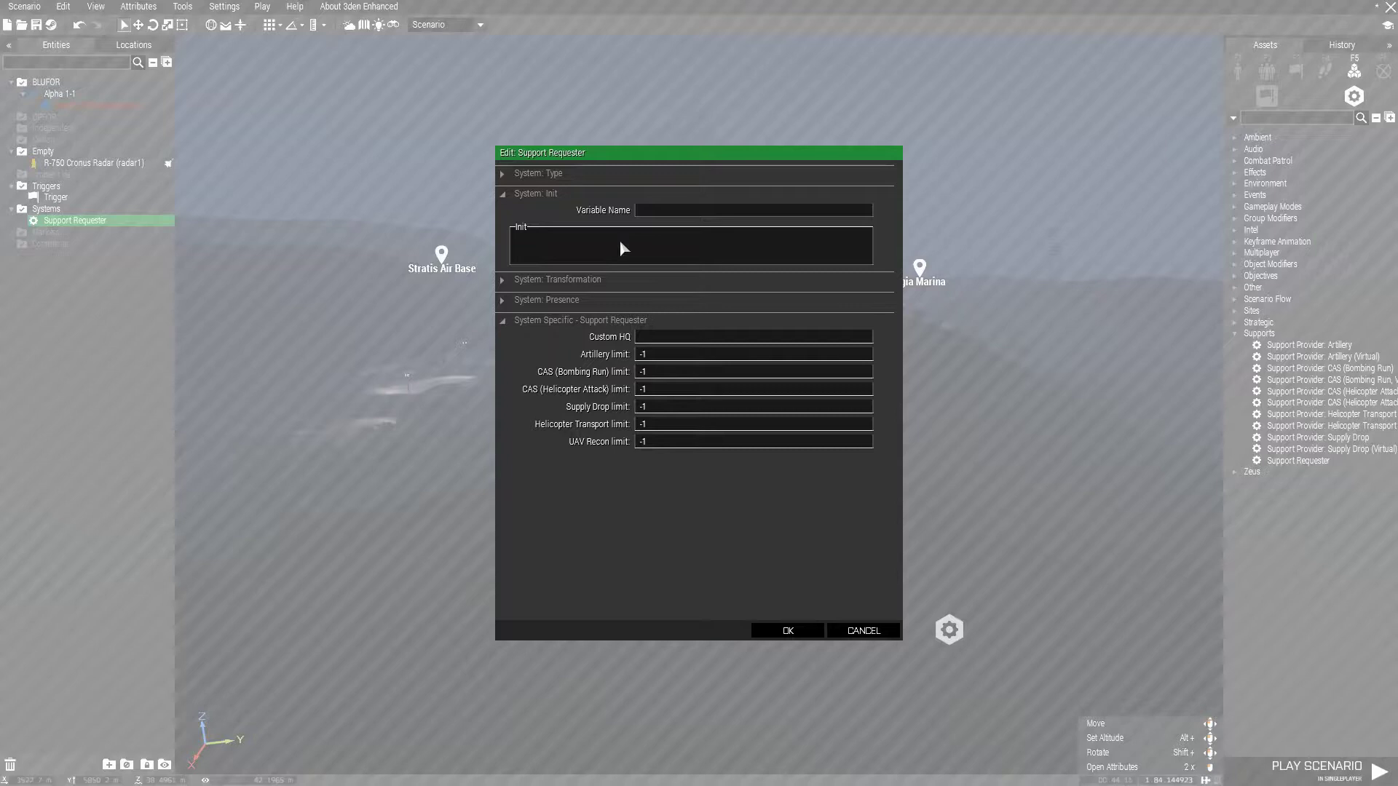
{"action": "type", "text": "HQ"}
{"action": "left_click", "coordinate": [793, 632]}
{"action": "key", "text": "s"}
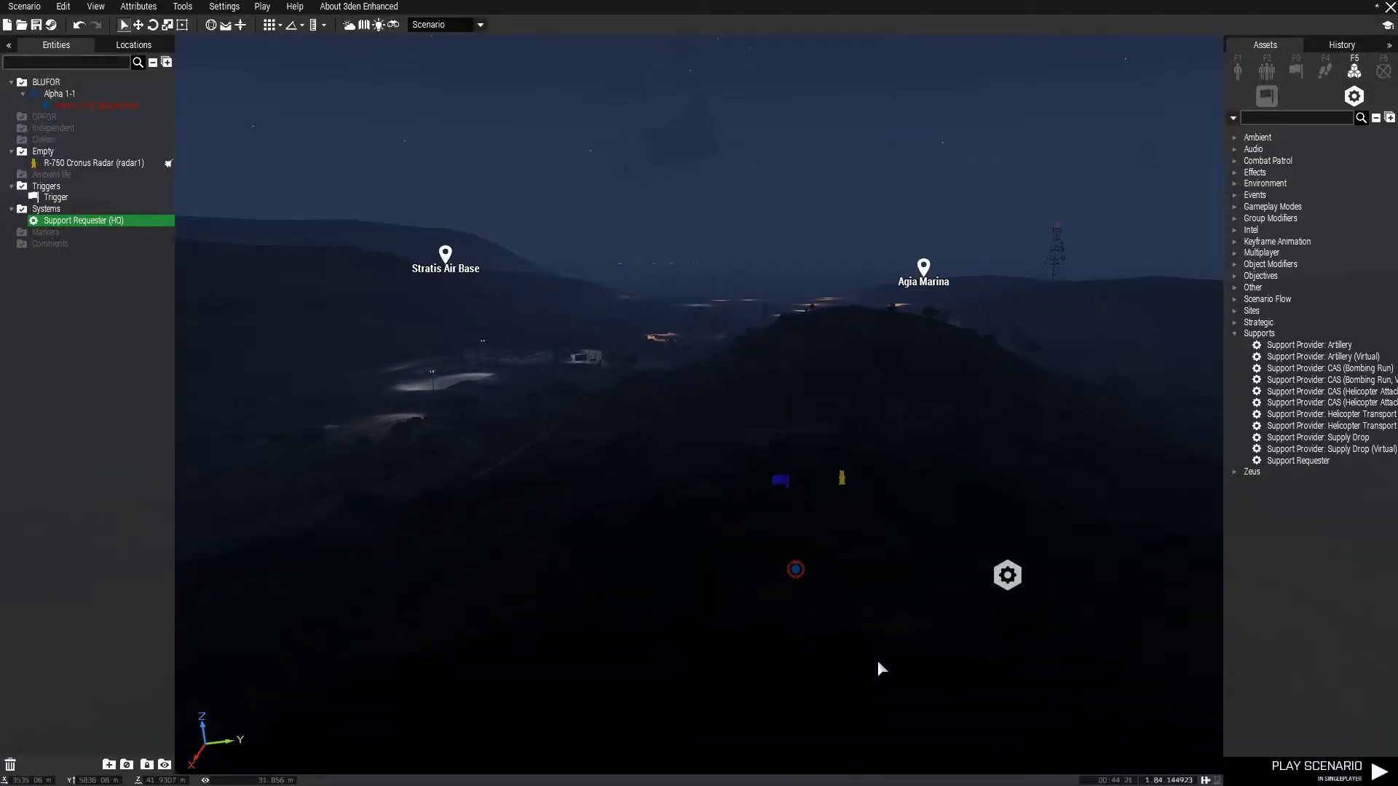
Step: On the 2D map, place a Support Provider: CAS (Bombing Run, Virtual) in the sea off Kamino Bay
{"action": "left_click", "coordinate": [363, 25]}
{"action": "right_click_drag", "start_coordinate": [1020, 551], "coordinate": [846, 457]}
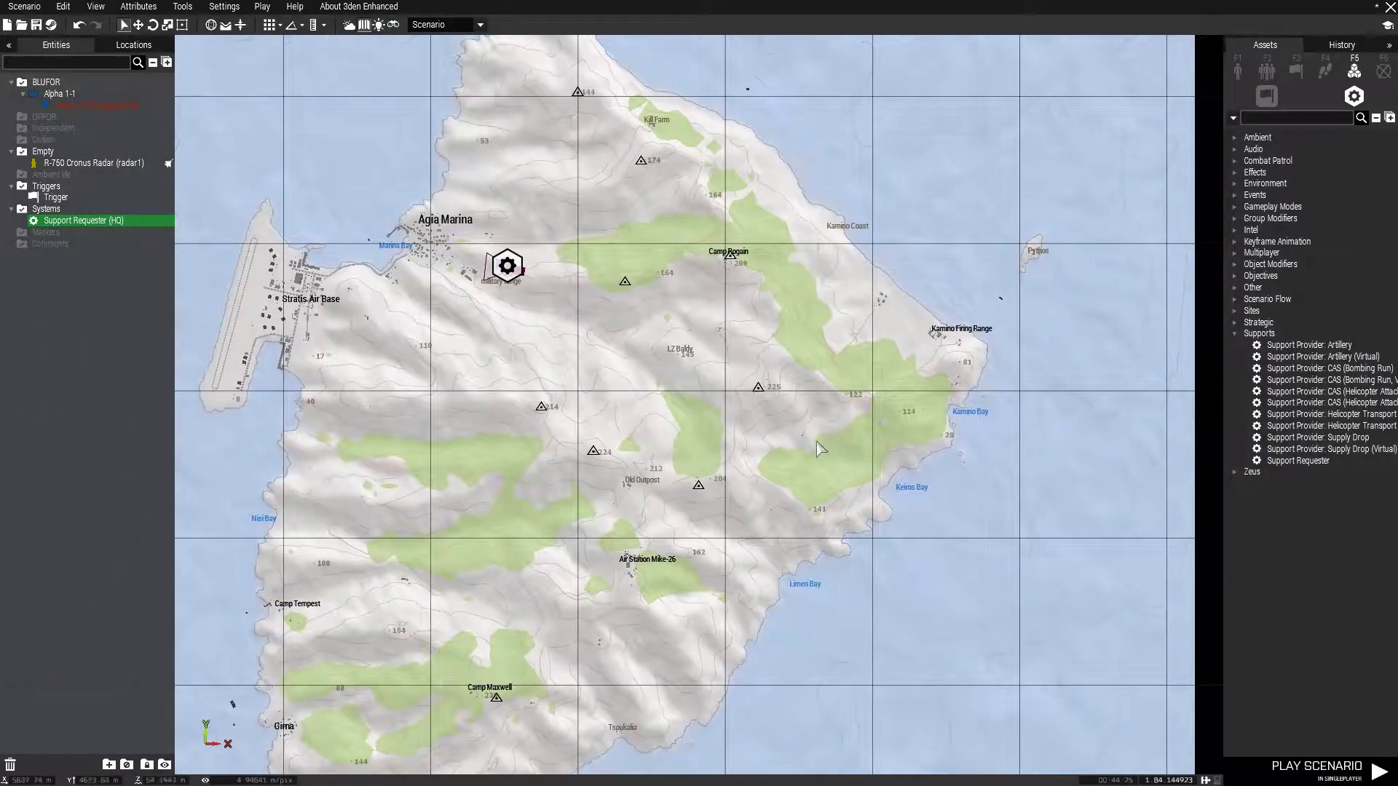
{"action": "left_click", "coordinate": [1348, 384]}
{"action": "scroll", "coordinate": [961, 426], "scroll_direction": "up", "scroll_amount": 2}
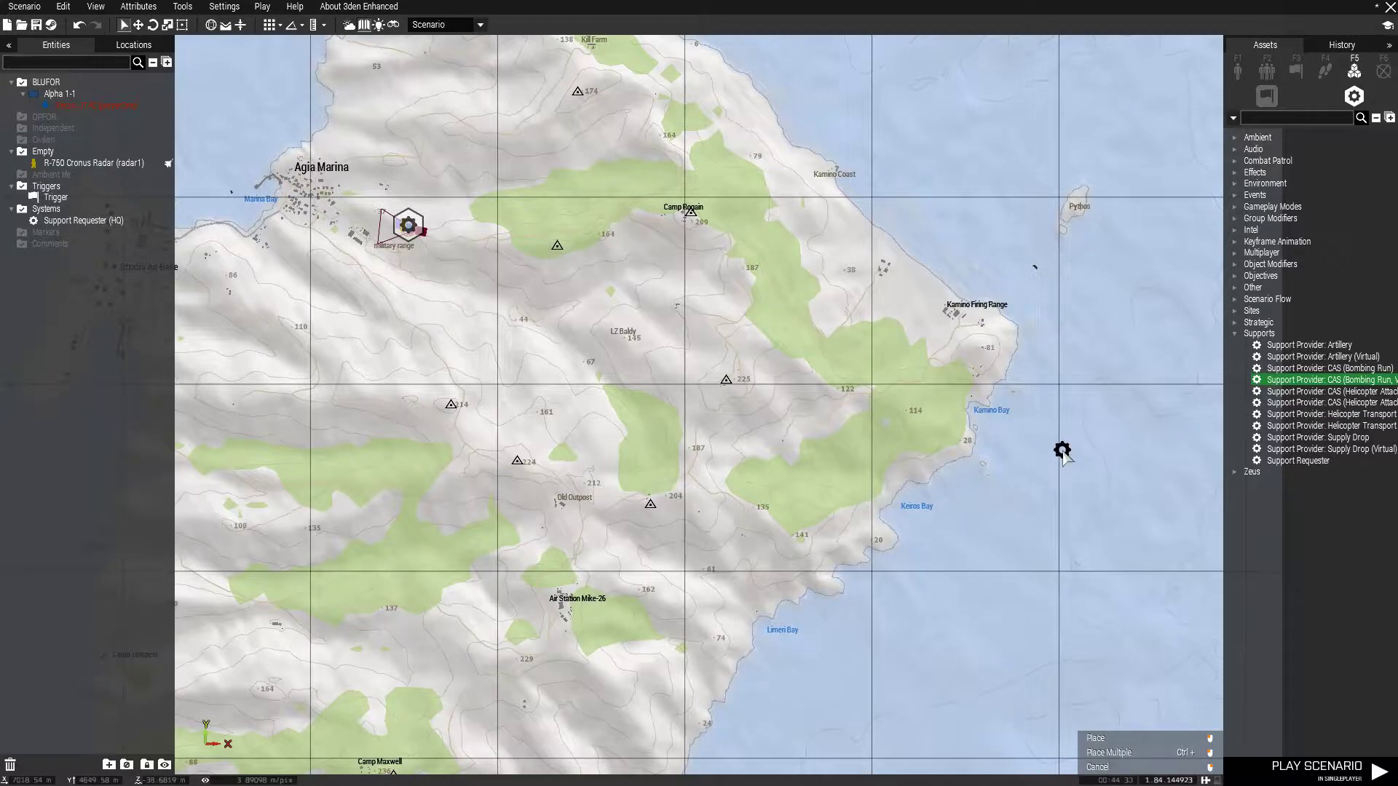
{"action": "left_click", "coordinate": [1062, 450]}
{"action": "right_click_drag", "start_coordinate": [1063, 451], "coordinate": [799, 495]}
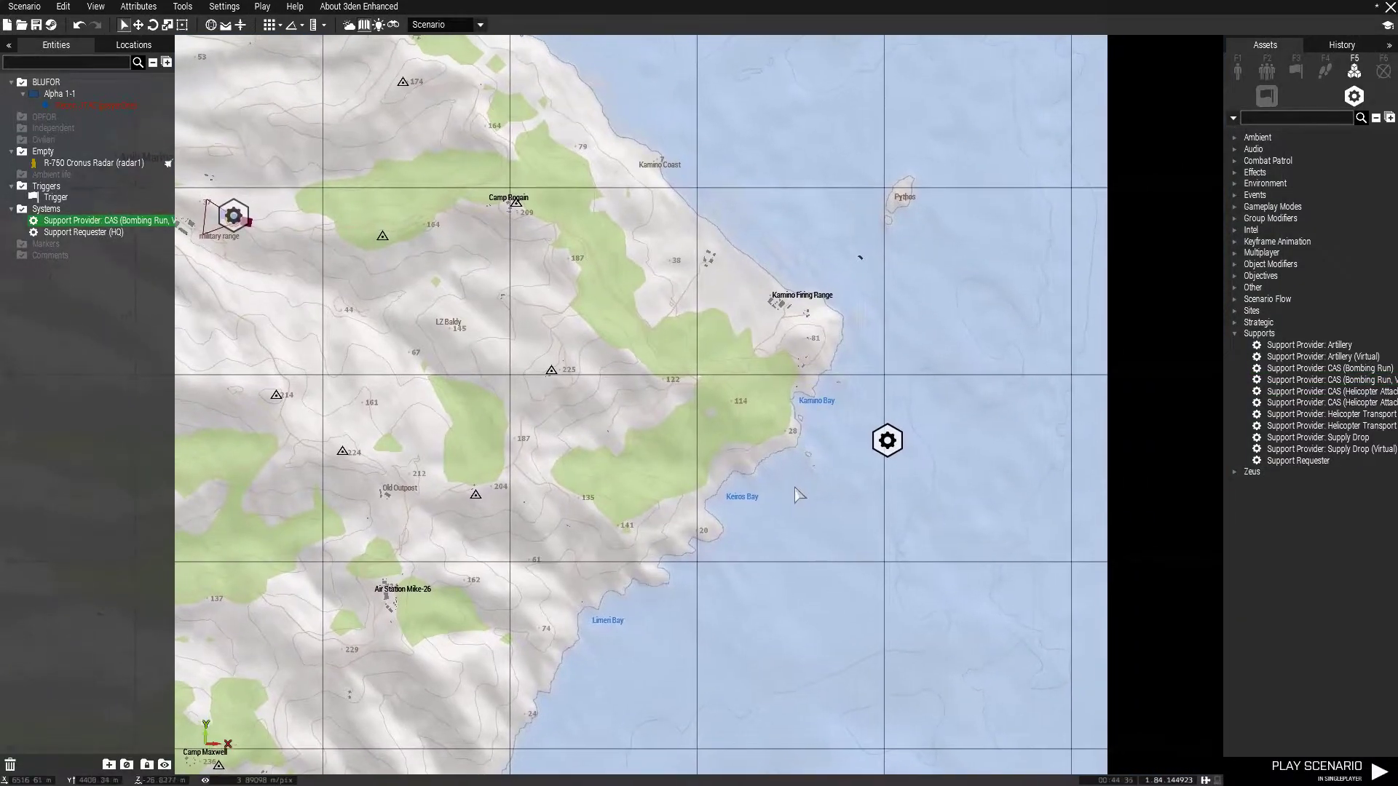
{"action": "key", "text": "a"}
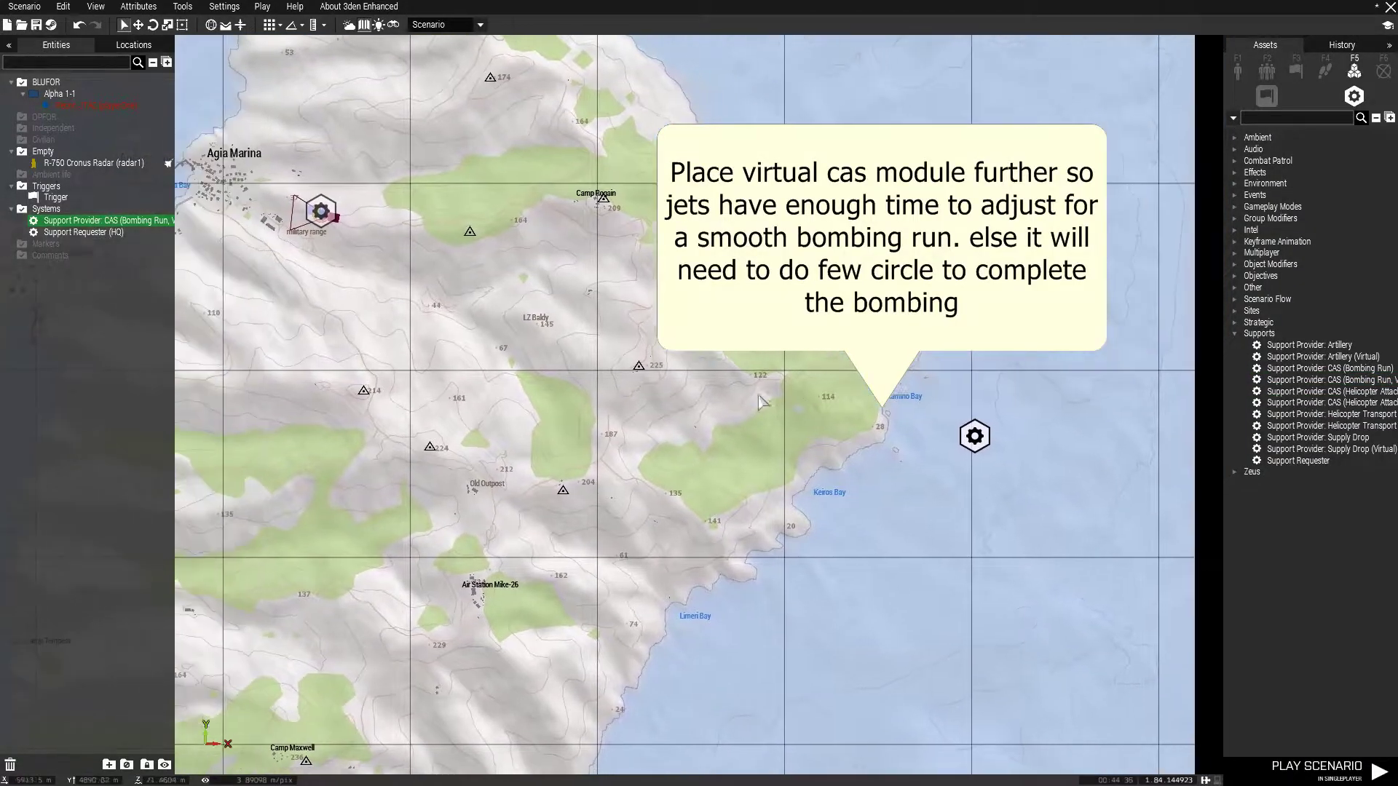
{"action": "key", "text": "w"}
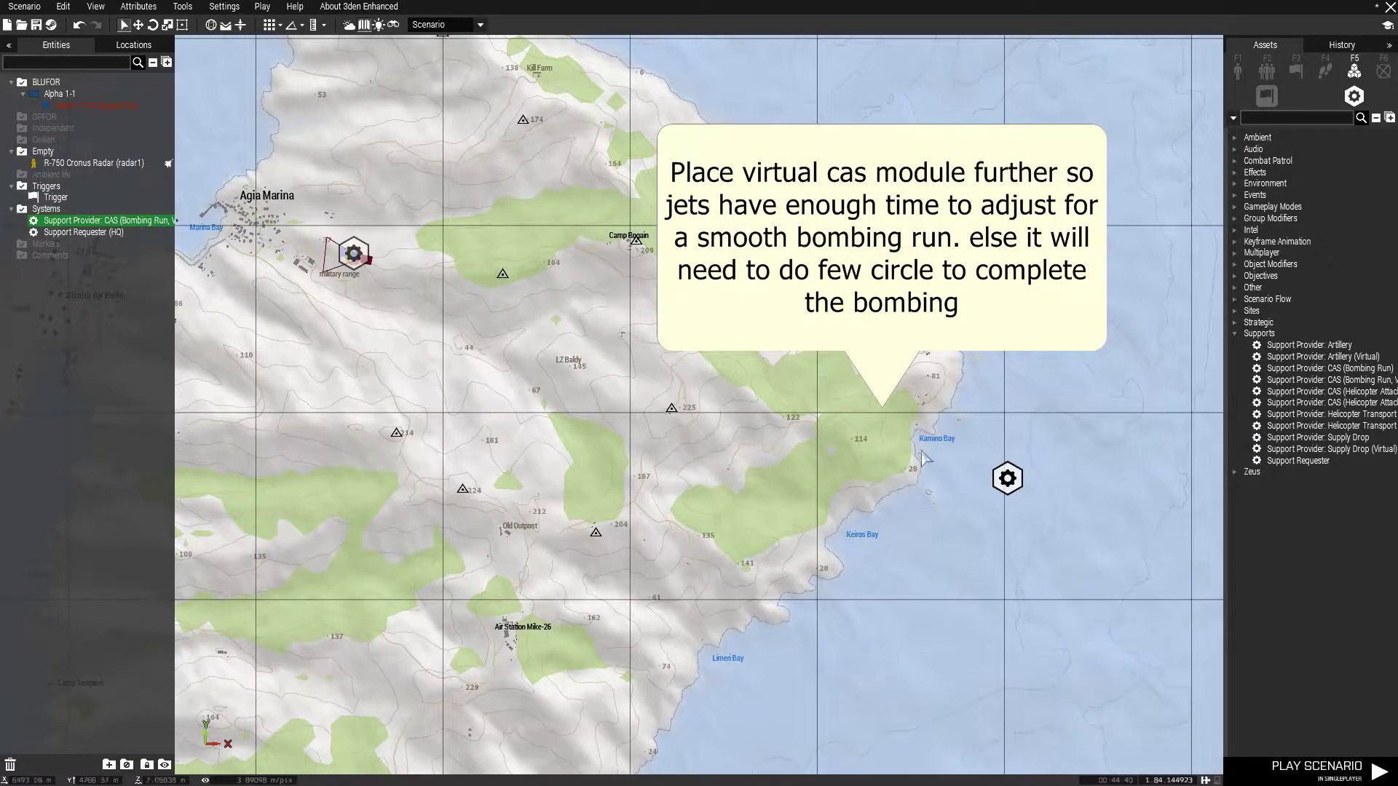
{"action": "key", "text": "d"}
{"action": "key", "text": "s"}
{"action": "left_click", "coordinate": [1240, 82]}
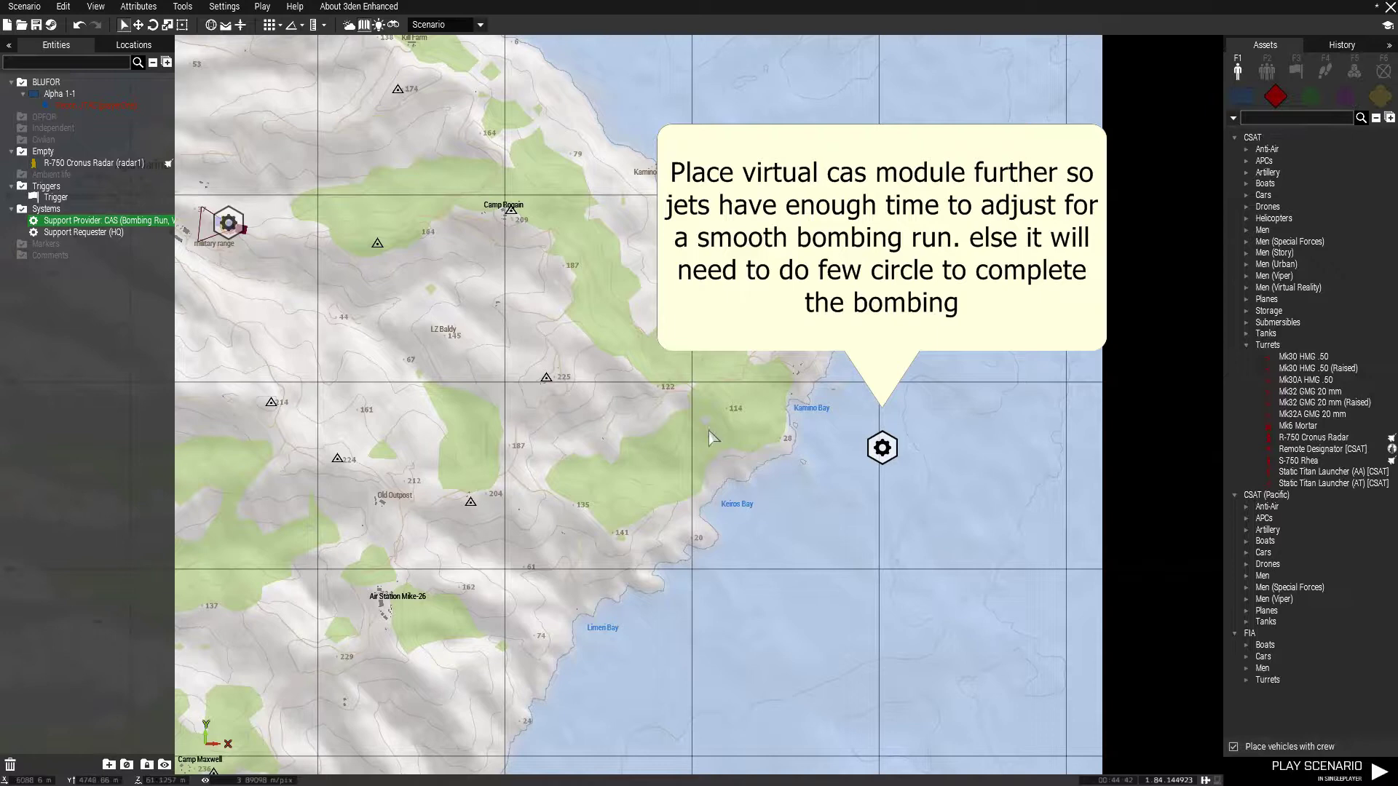
{"action": "key", "text": "a"}
{"action": "key", "text": "s"}
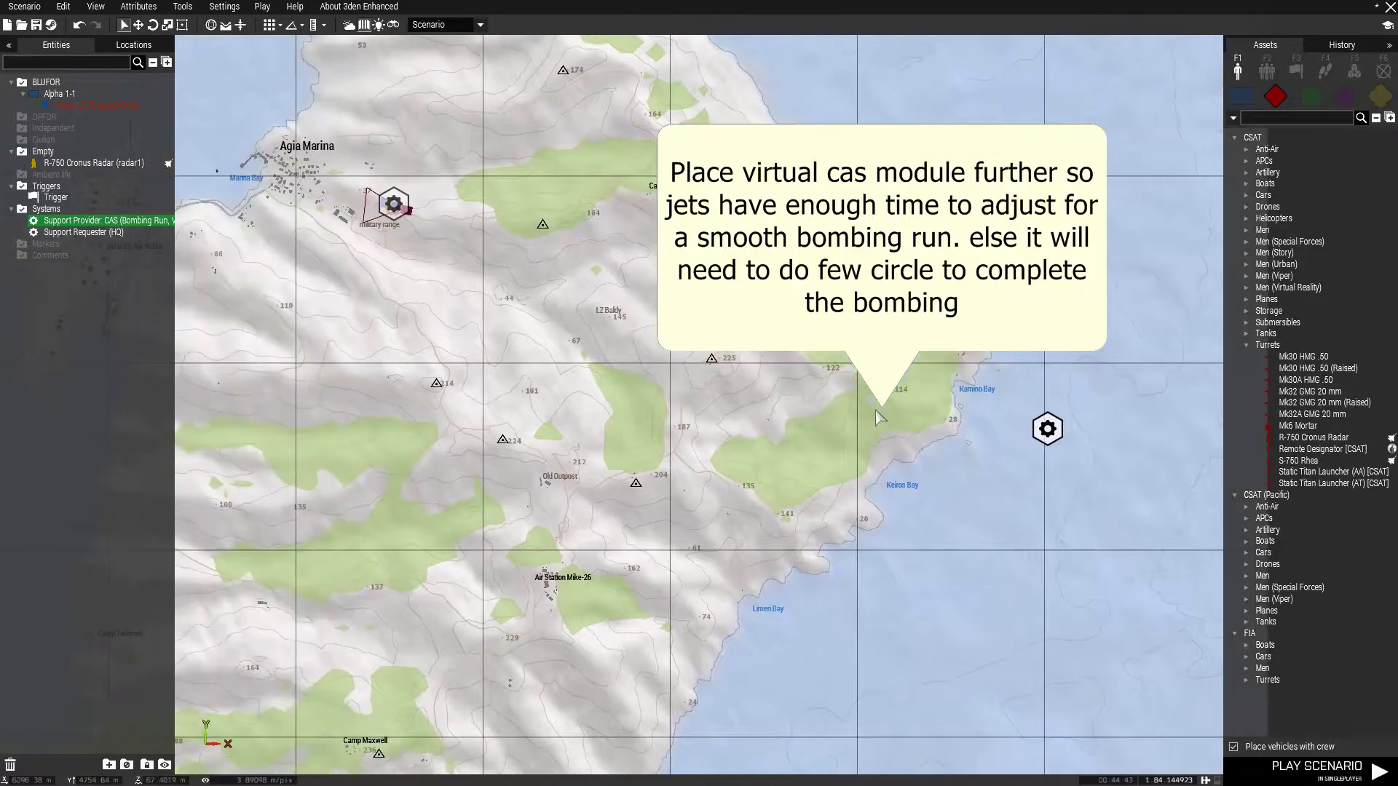
{"action": "double_click", "coordinate": [1045, 438]}
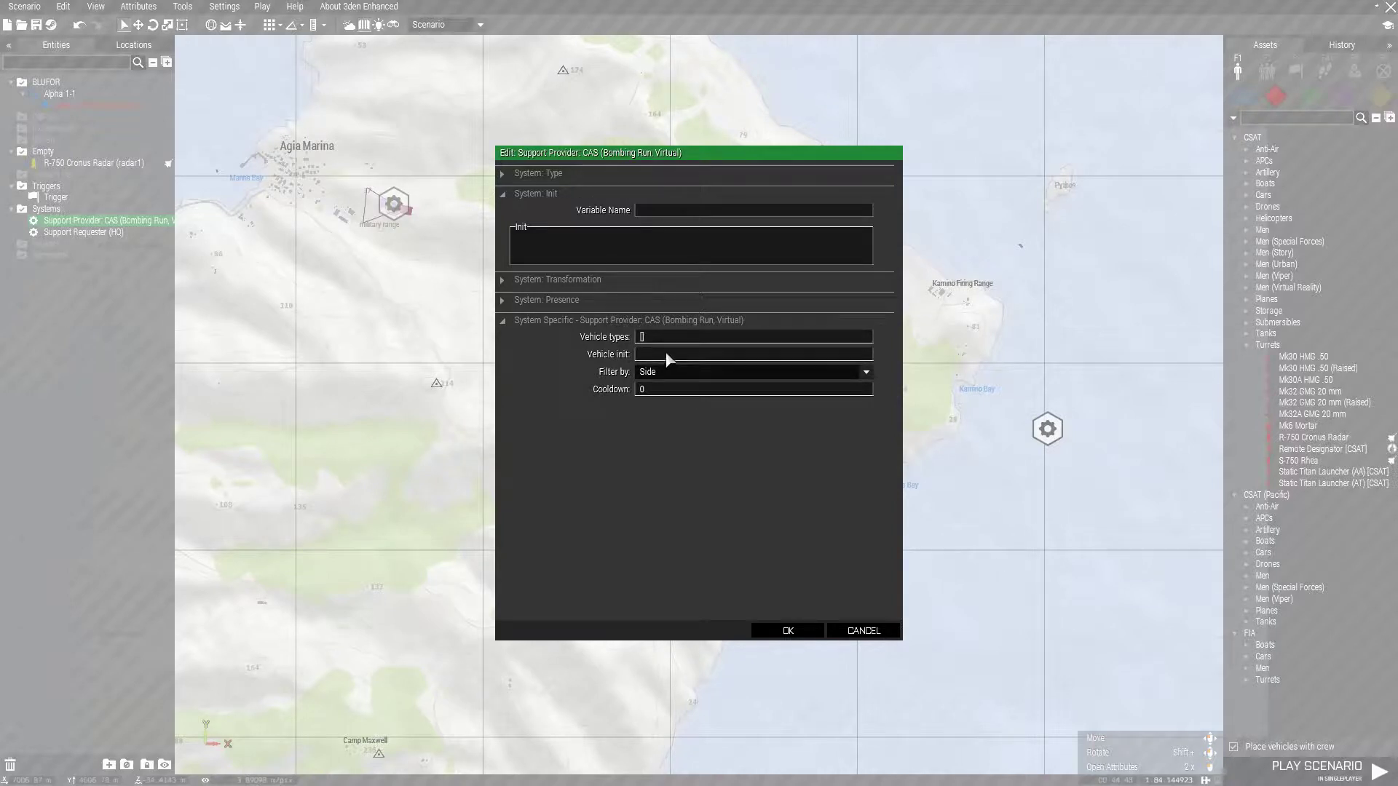
{"action": "left_click", "coordinate": [779, 632]}
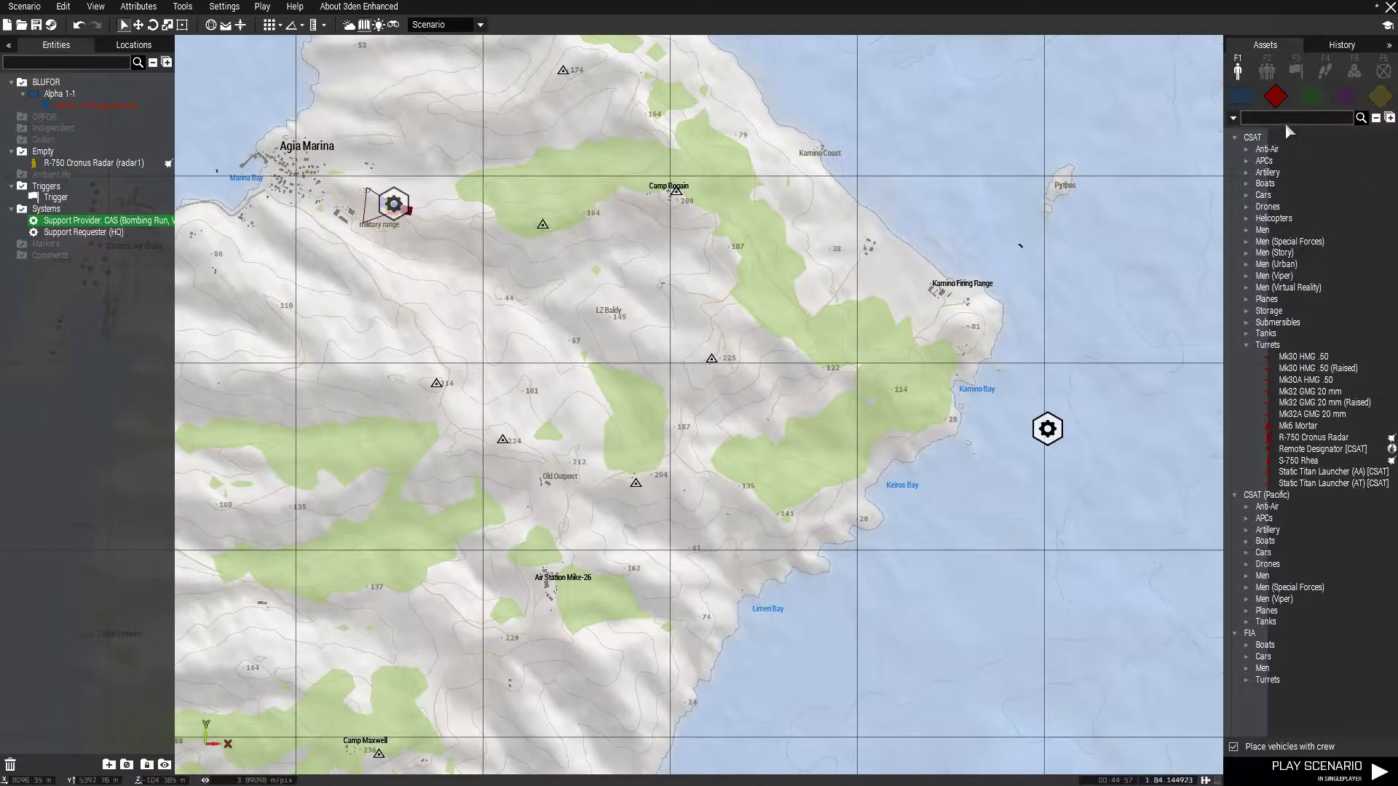
{"action": "left_click", "coordinate": [1240, 95]}
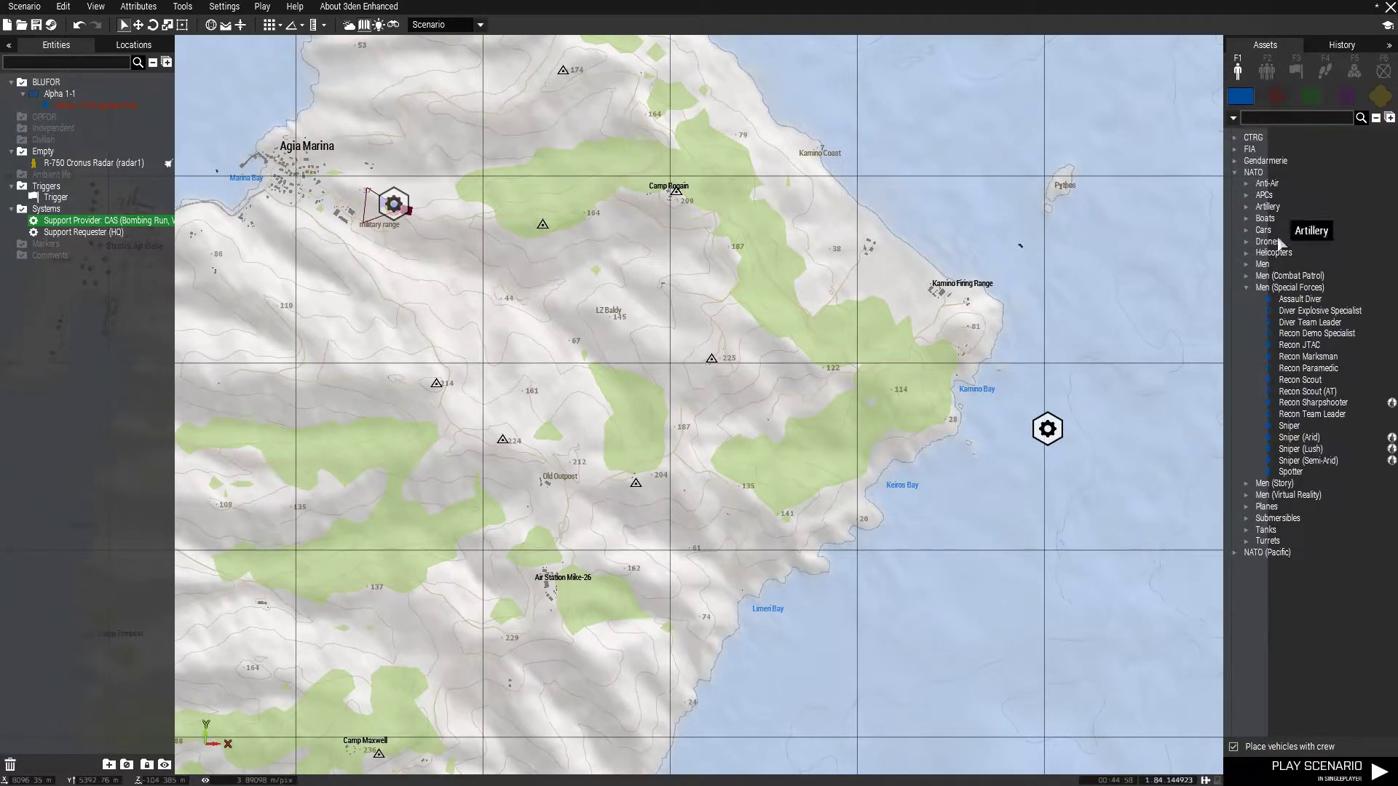
{"action": "left_click", "coordinate": [1246, 289]}
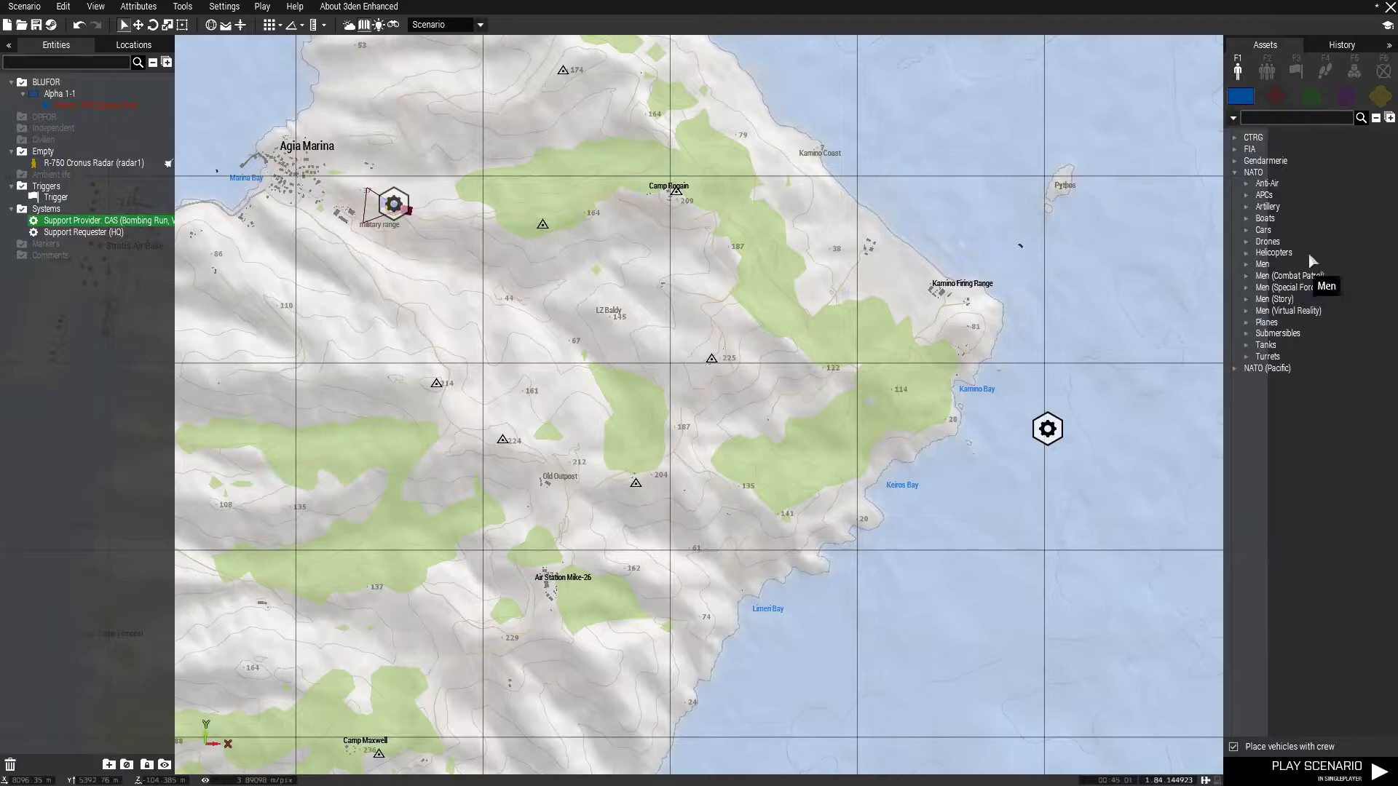
{"action": "left_click", "coordinate": [1246, 322]}
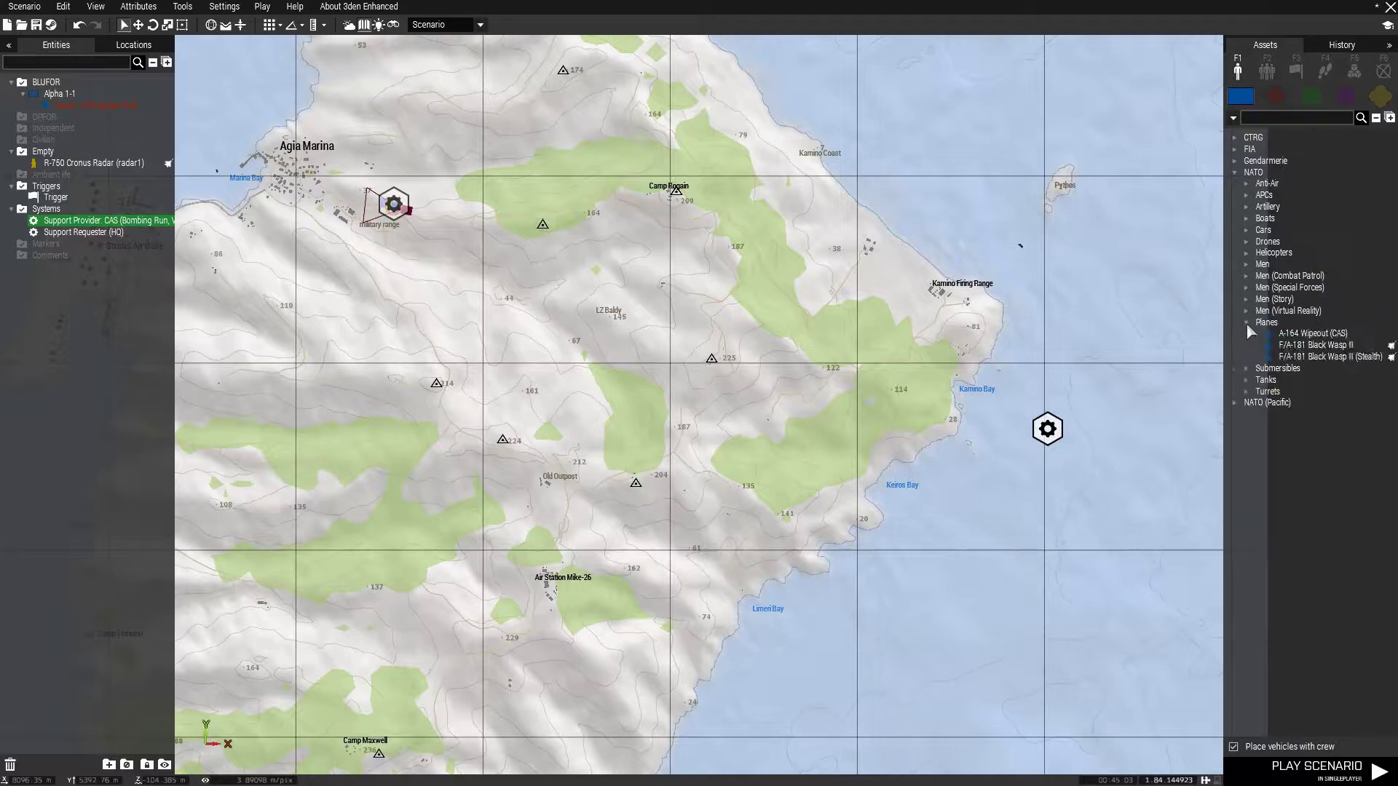
{"action": "left_click", "coordinate": [1322, 350]}
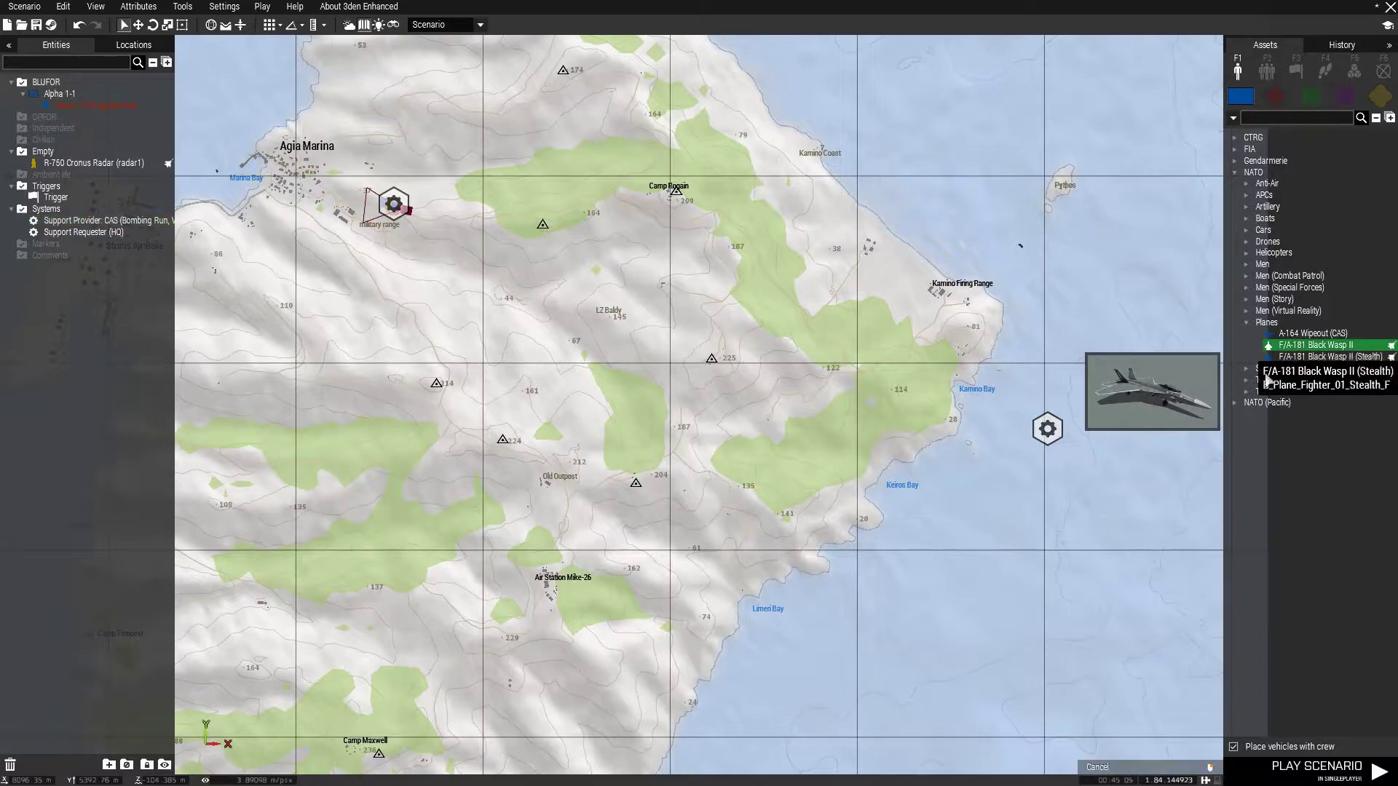
{"action": "scroll", "coordinate": [917, 397], "scroll_direction": "up", "scroll_amount": 3}
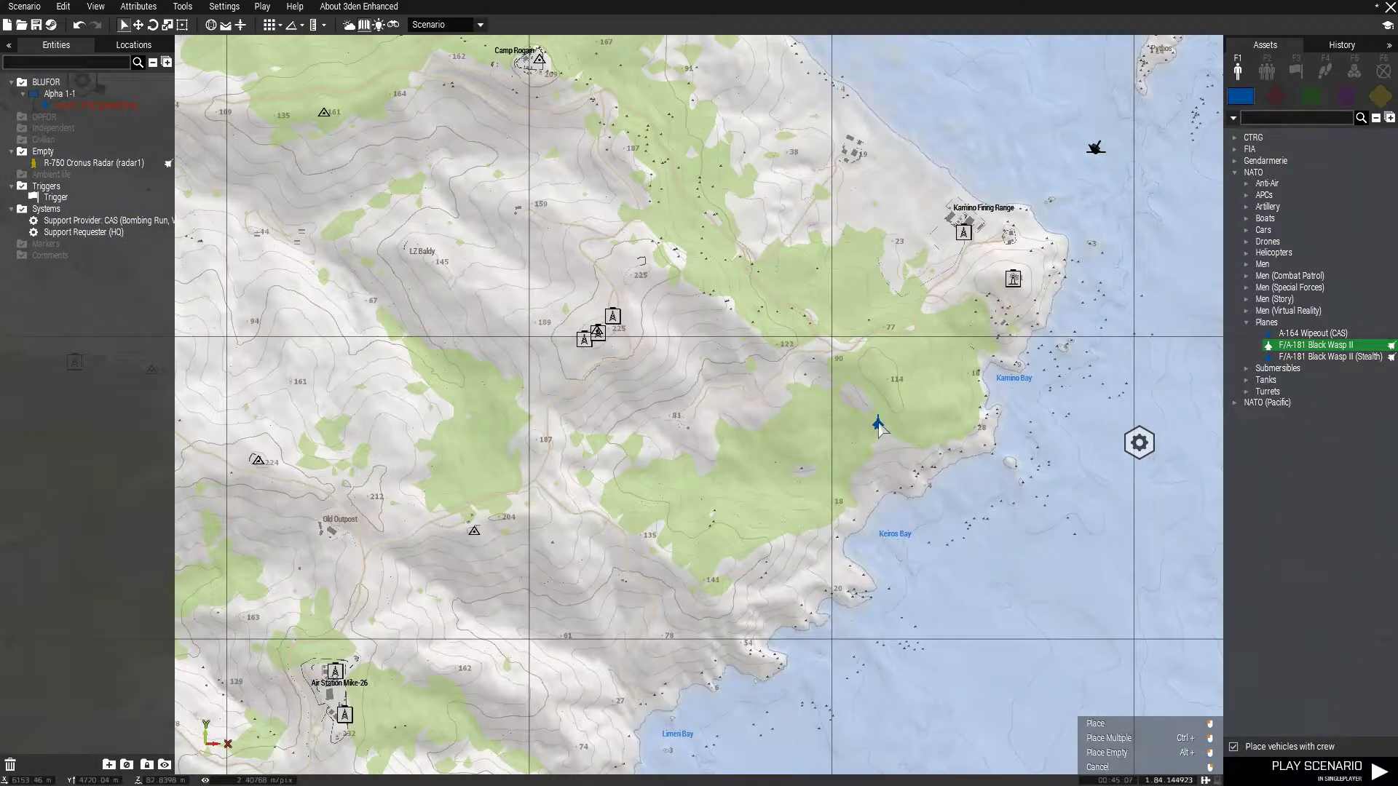
{"action": "scroll", "coordinate": [879, 425], "scroll_direction": "up", "scroll_amount": 2}
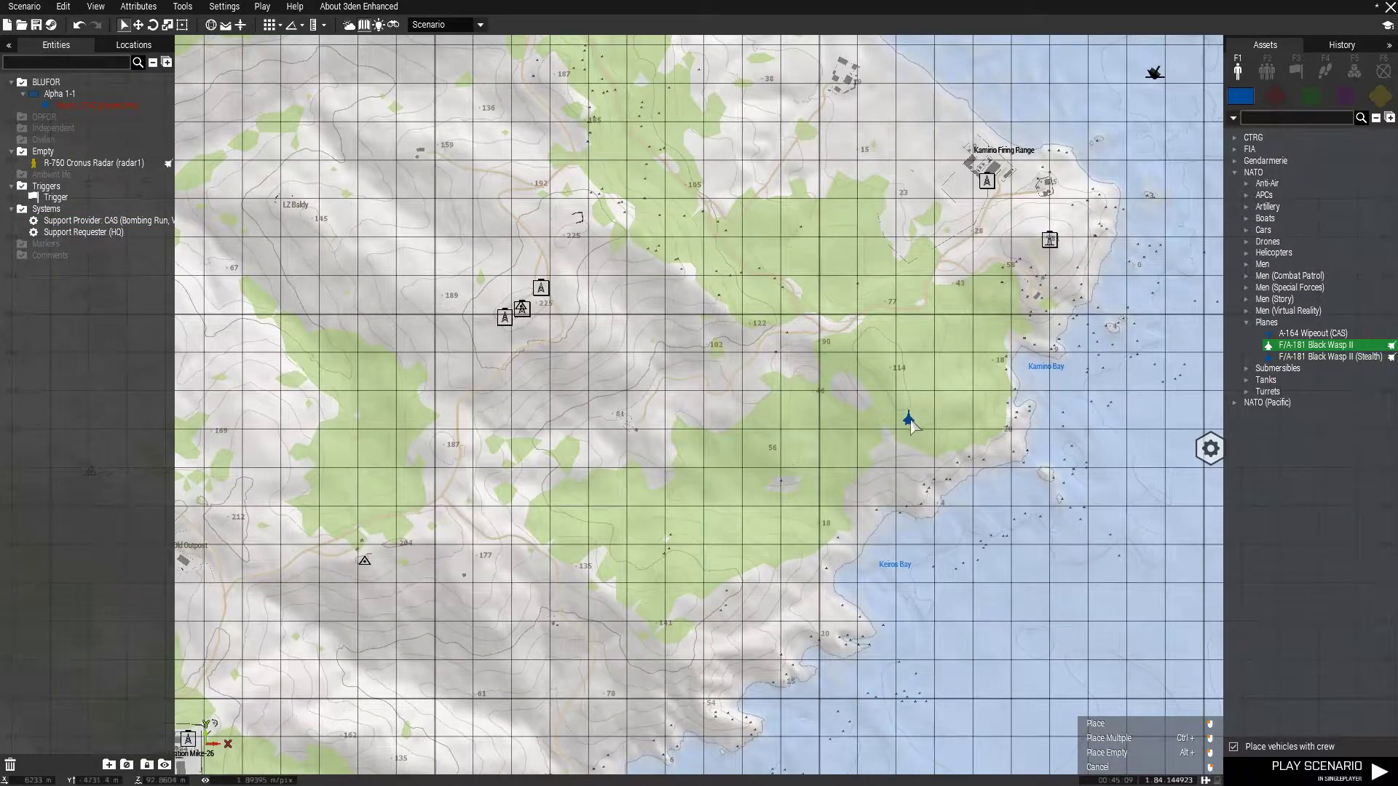
{"action": "scroll", "coordinate": [914, 400], "scroll_direction": "up", "scroll_amount": 2}
{"action": "left_click", "coordinate": [933, 406]}
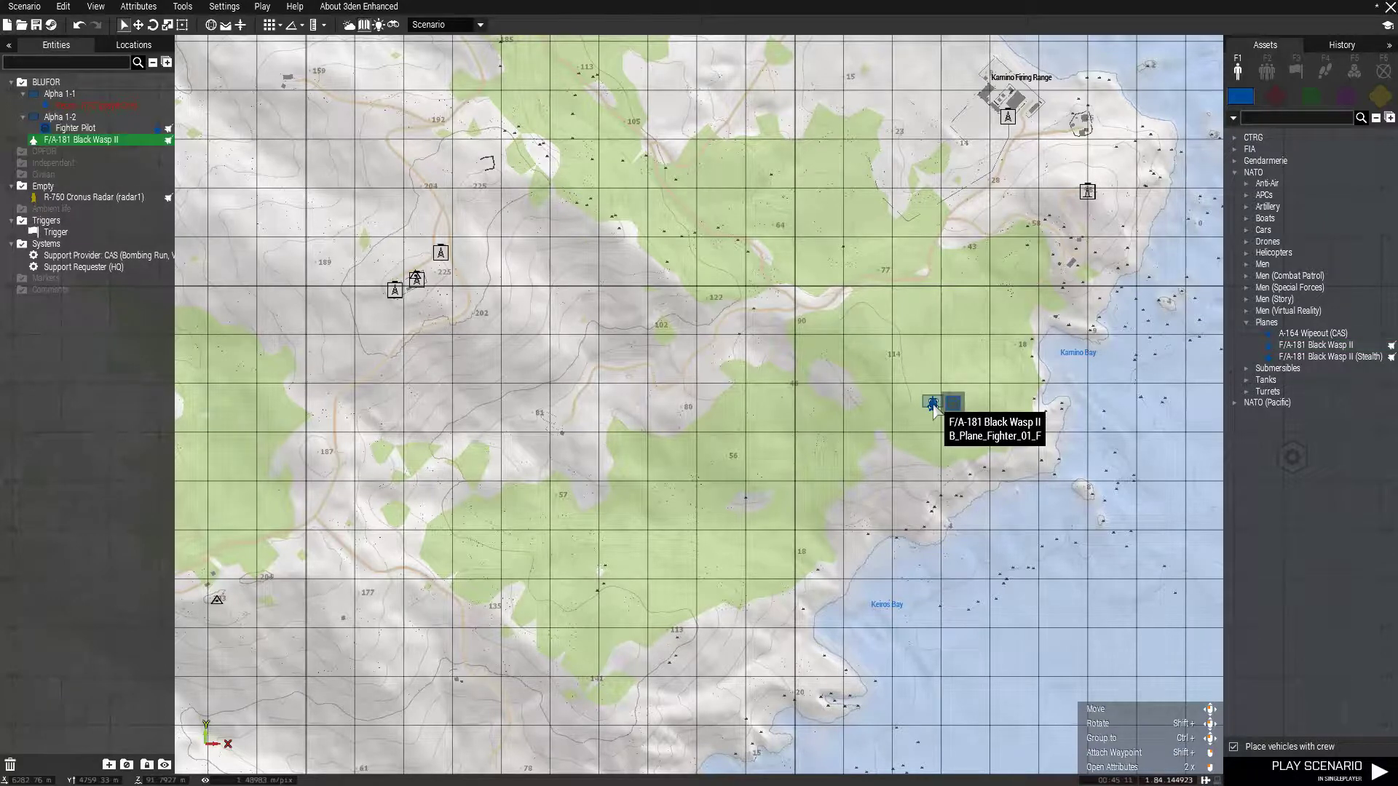
{"action": "scroll", "coordinate": [943, 415], "scroll_direction": "up", "scroll_amount": 4}
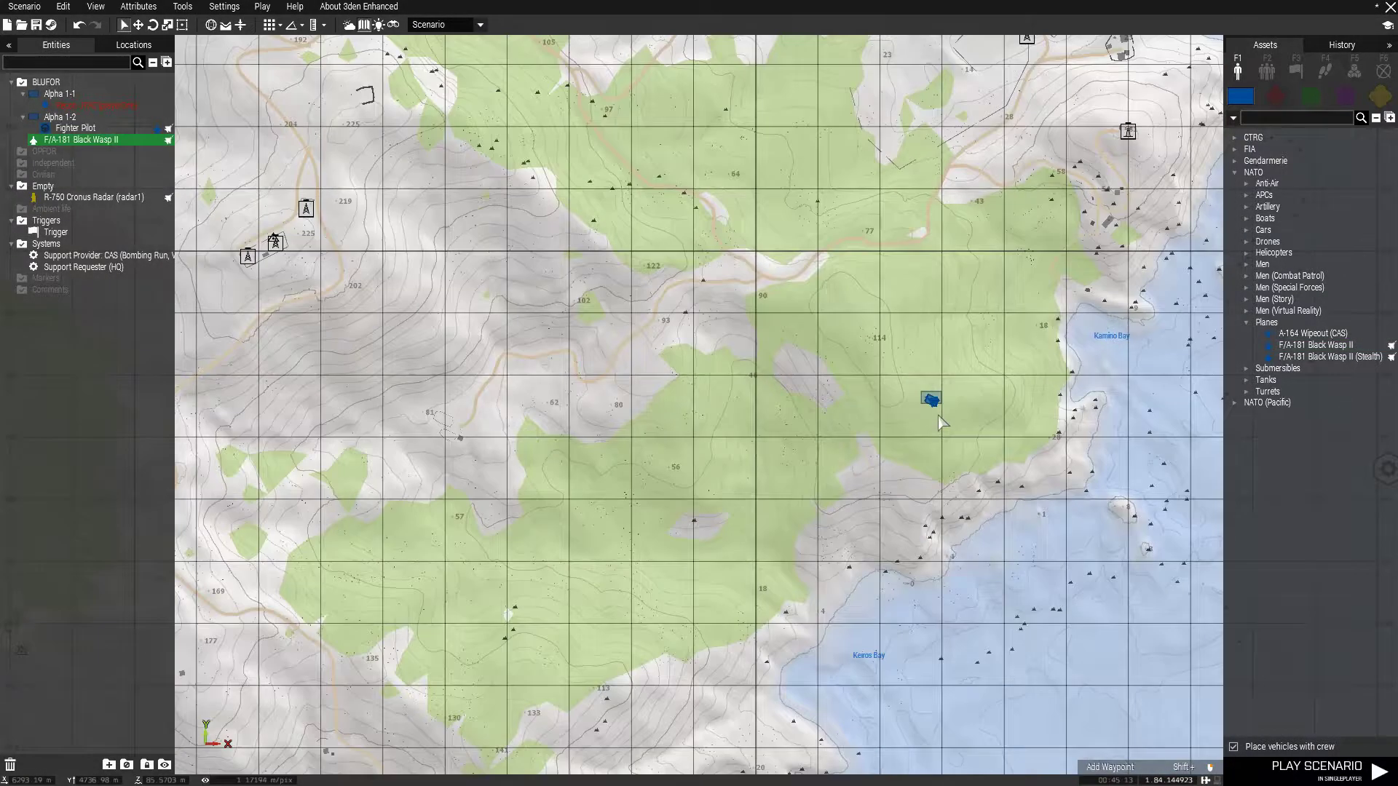
{"action": "scroll", "coordinate": [983, 383], "scroll_direction": "up", "scroll_amount": 2}
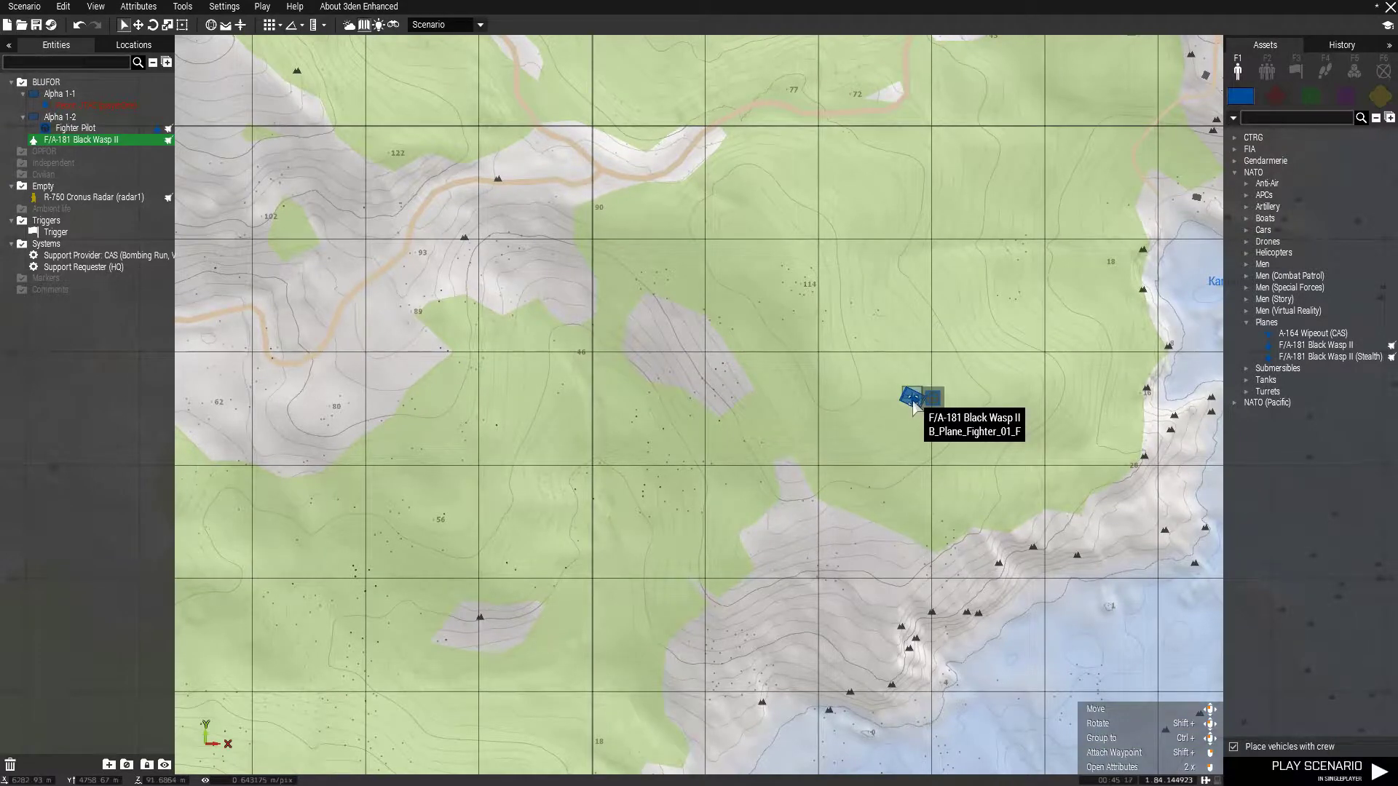
{"action": "right_click", "coordinate": [914, 401]}
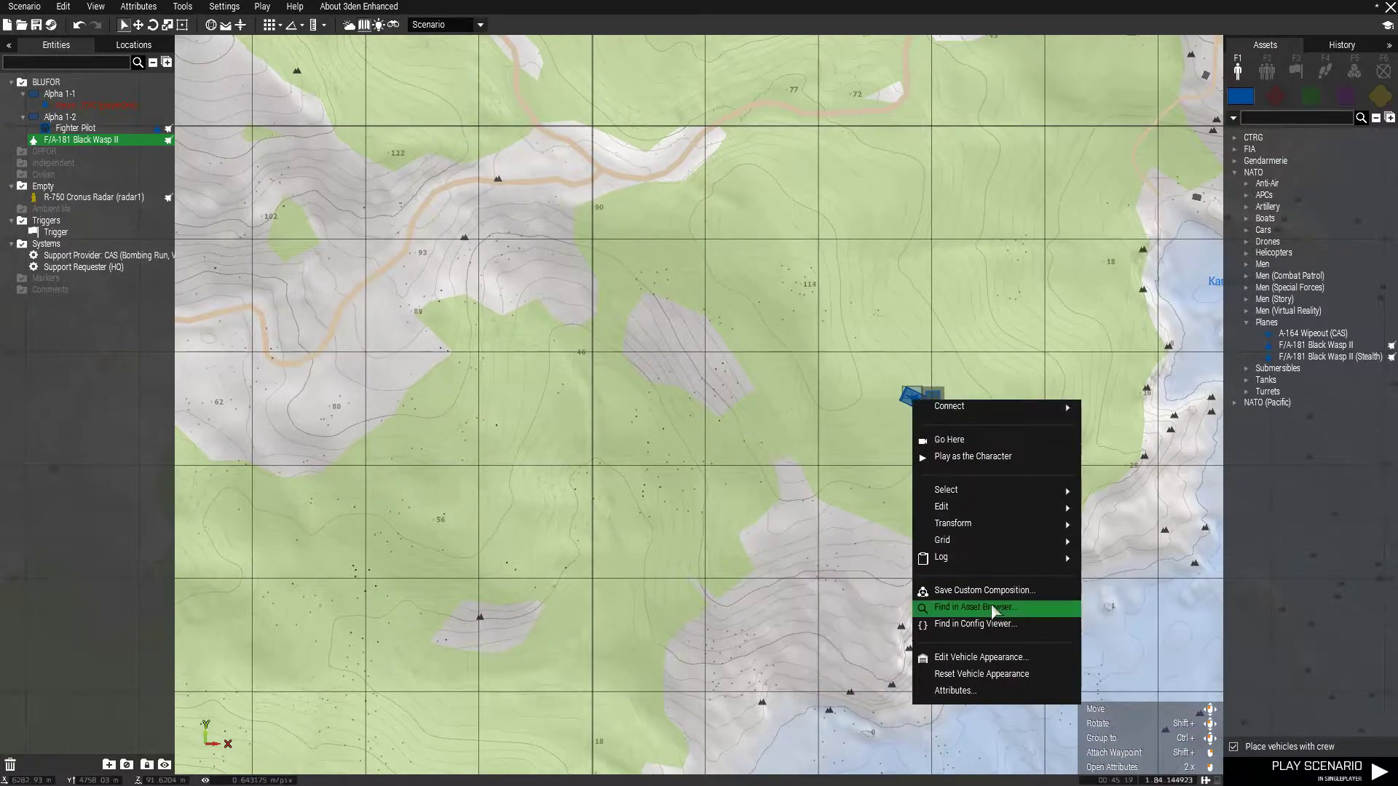
{"action": "left_click", "coordinate": [994, 608]}
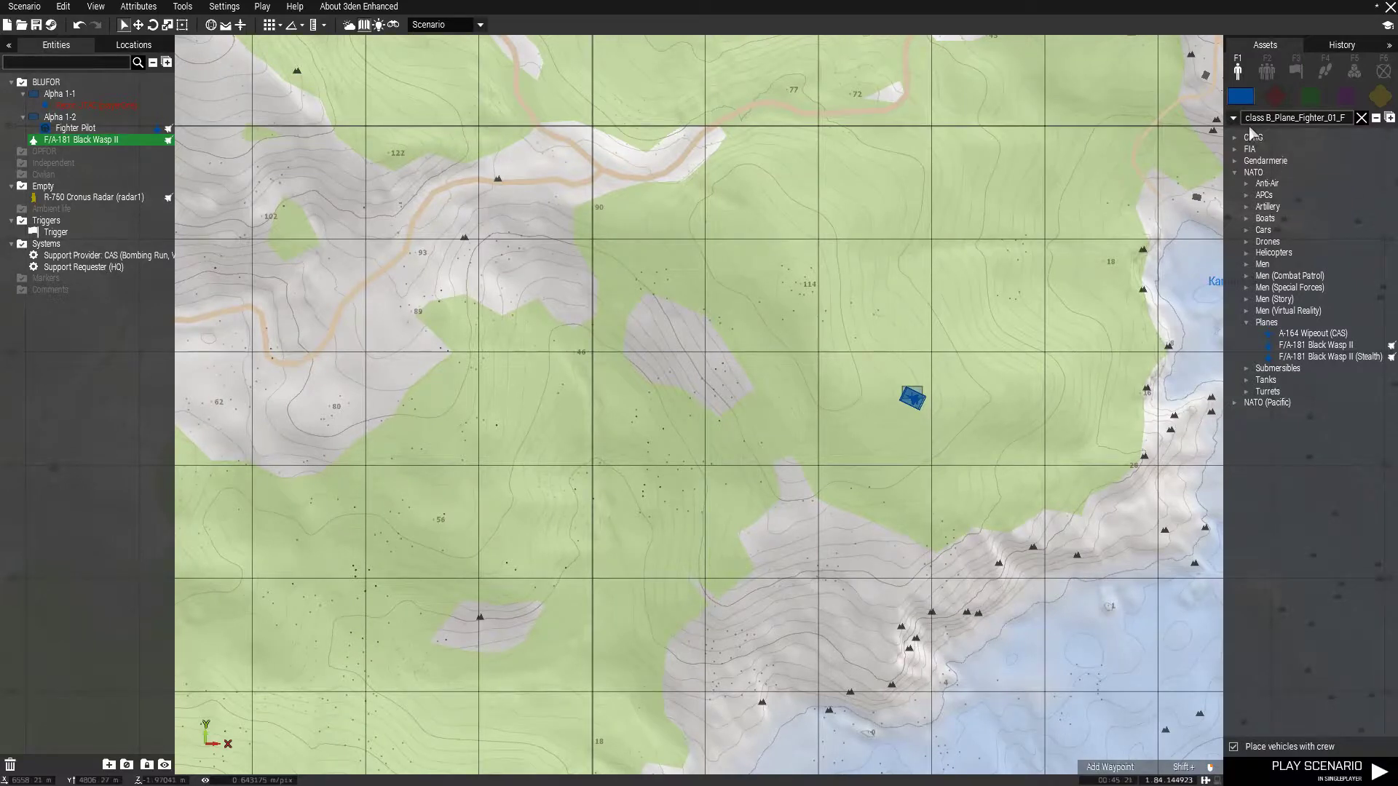
{"action": "left_click_drag", "start_coordinate": [1245, 119], "coordinate": [1347, 119]}
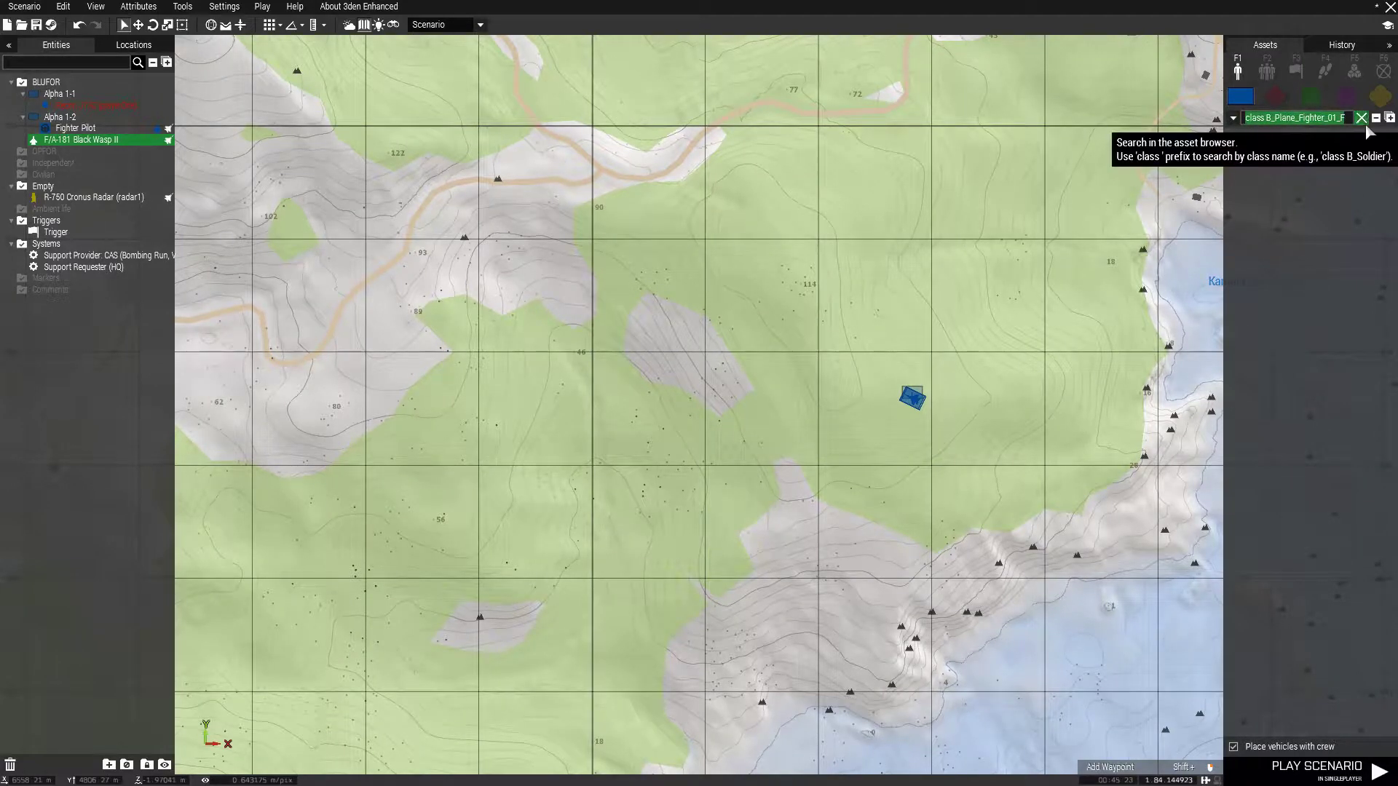
{"action": "left_click", "coordinate": [870, 345]}
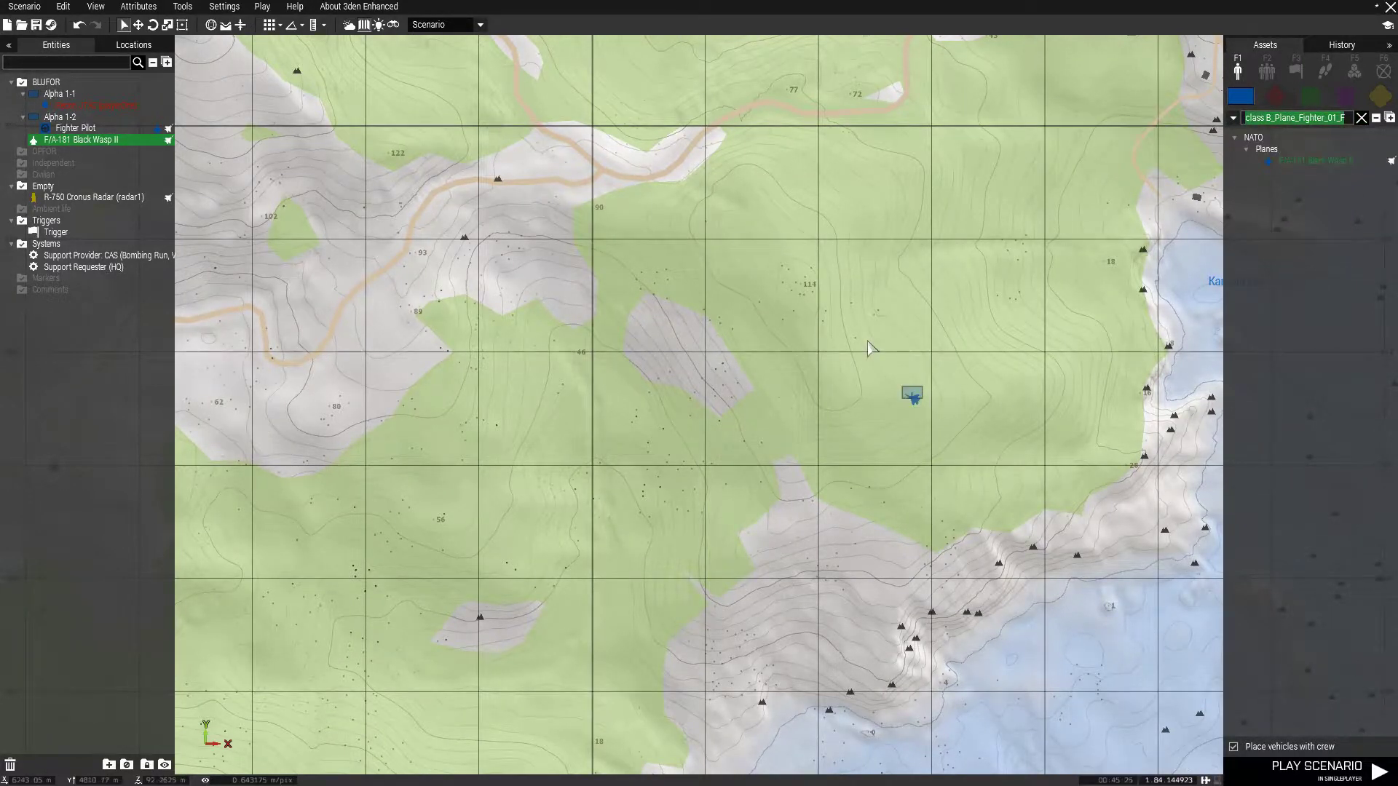
{"action": "left_click", "coordinate": [1361, 118]}
{"action": "left_click_drag", "start_coordinate": [819, 344], "coordinate": [906, 406]}
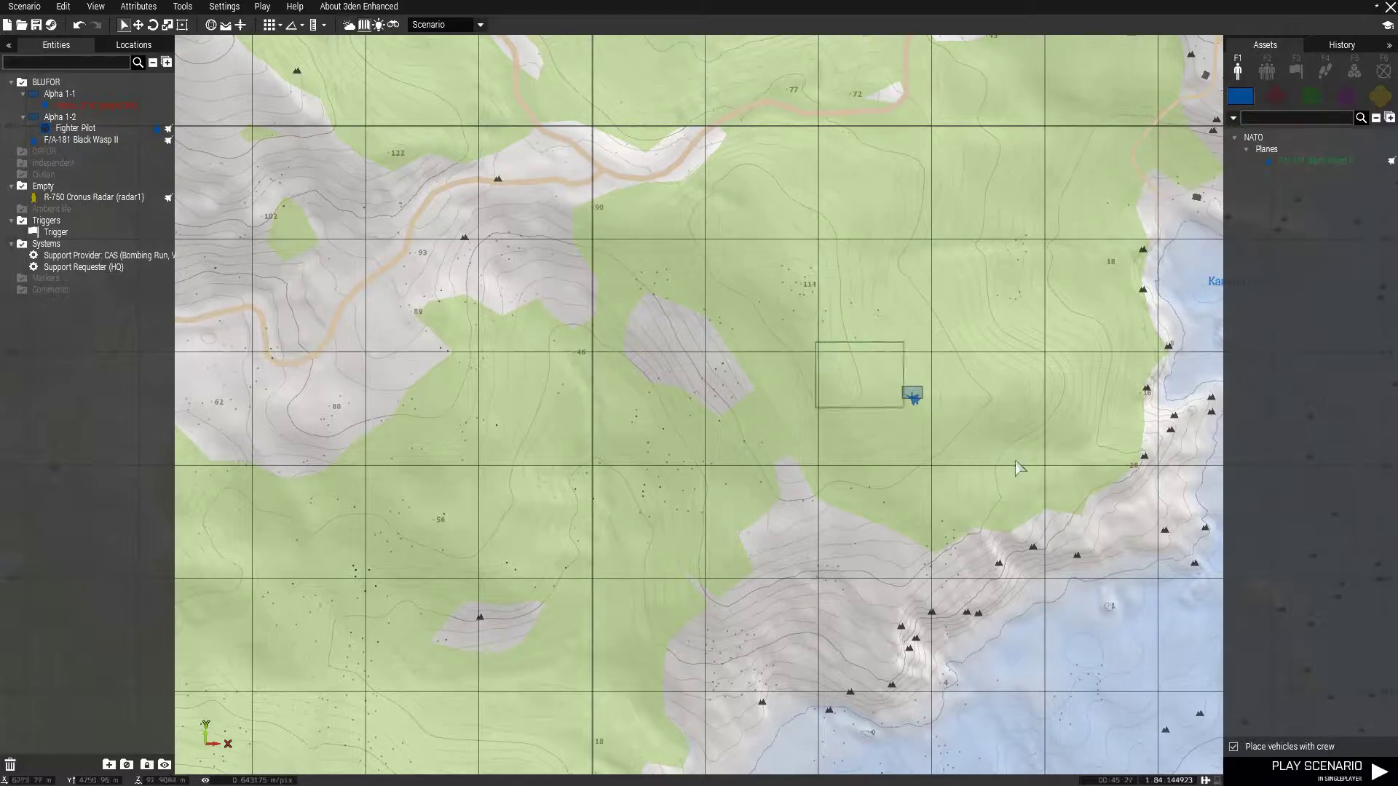
{"action": "key", "text": "Delete"}
{"action": "scroll", "coordinate": [1019, 466], "scroll_direction": "down", "scroll_amount": 3}
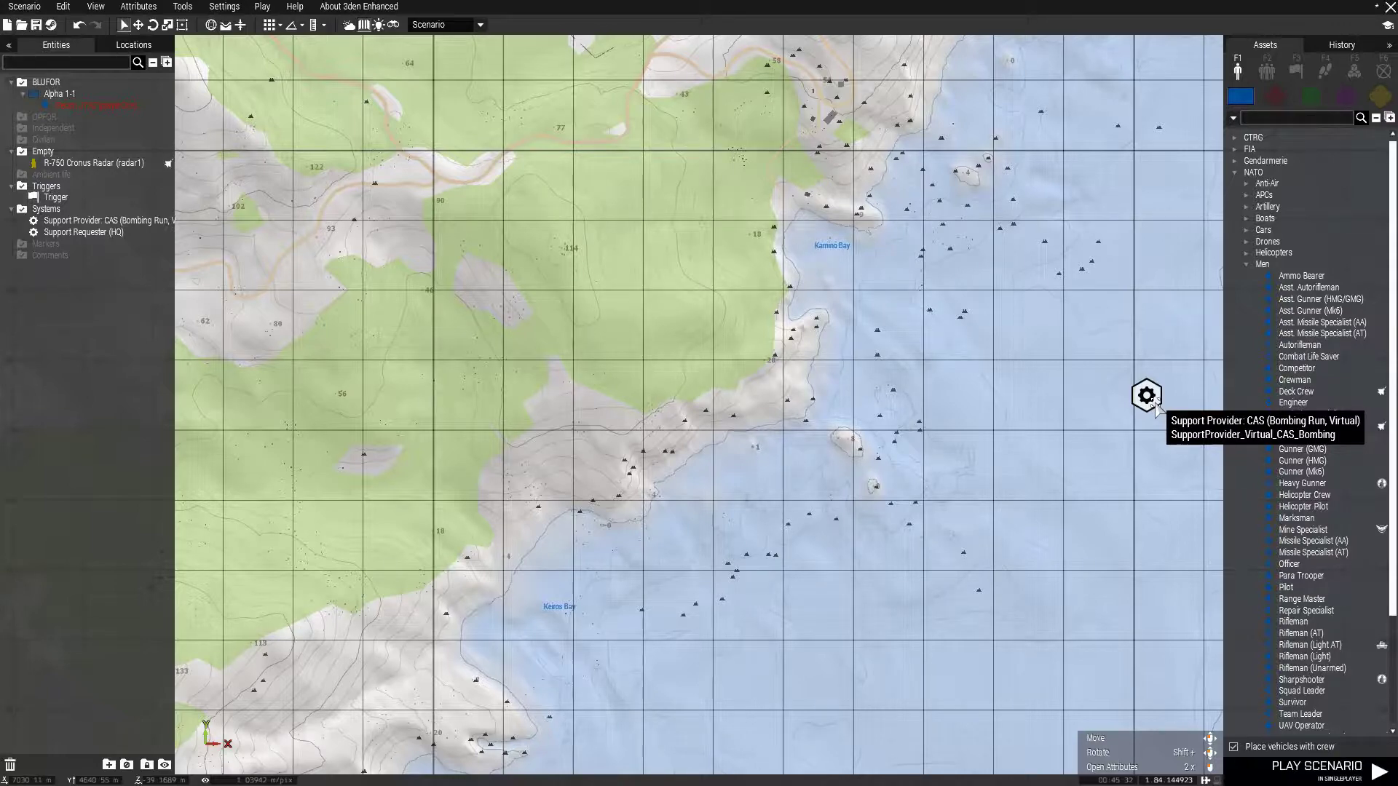
Step: Set the CAS module's vehicle types to "B_Plane_Fighter_01_F", then reopen it for renaming
{"action": "double_click", "coordinate": [1149, 399]}
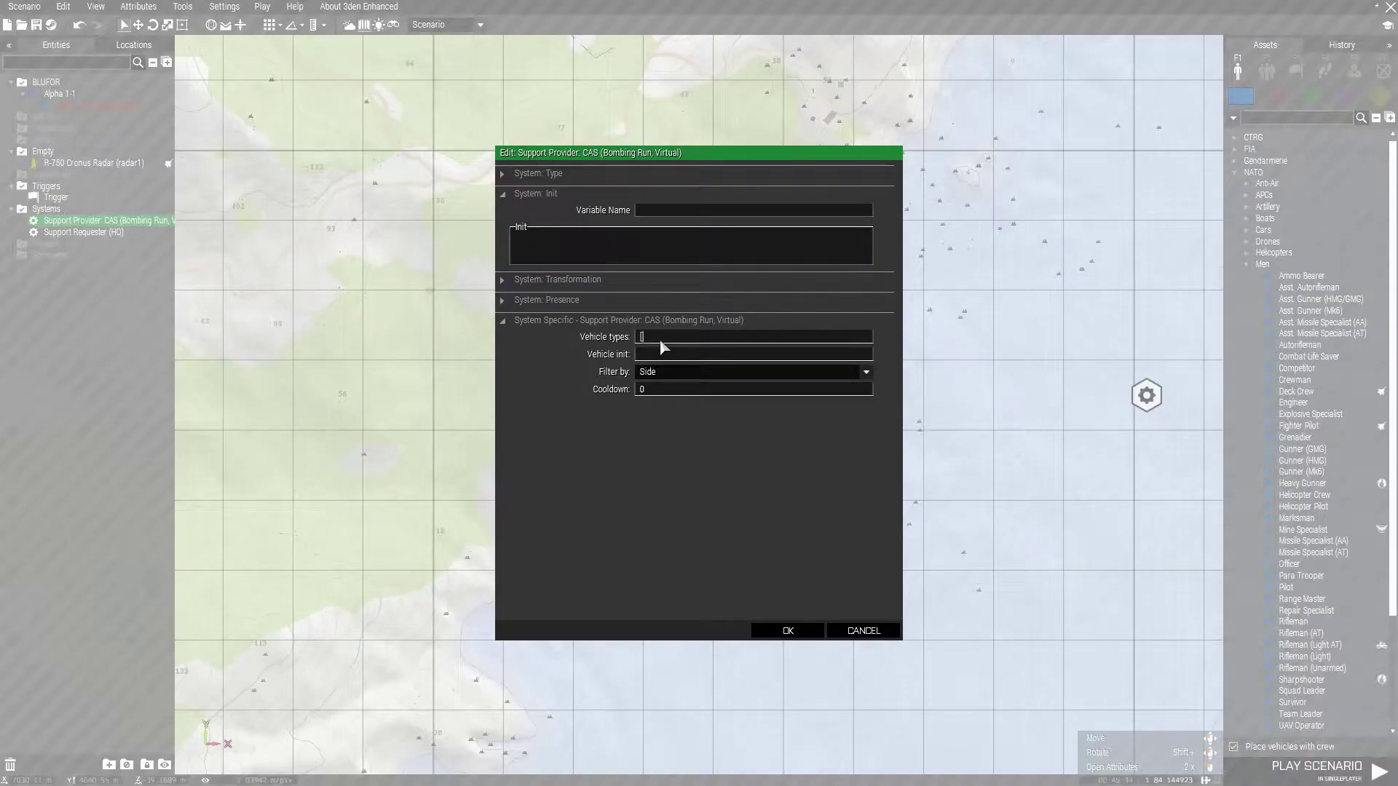
{"action": "type", "text": "\"class B_Plane_Fighter_01_F"}
{"action": "left_click", "coordinate": [666, 338]}
{"action": "key", "text": "BackSpace"}
{"action": "key", "text": "BackSpace"}
{"action": "key", "text": "BackSpace"}
{"action": "key", "text": "BackSpace"}
{"action": "key", "text": "BackSpace"}
{"action": "key", "text": "BackSpace"}
{"action": "left_click", "coordinate": [790, 632]}
{"action": "double_click", "coordinate": [1147, 396]}
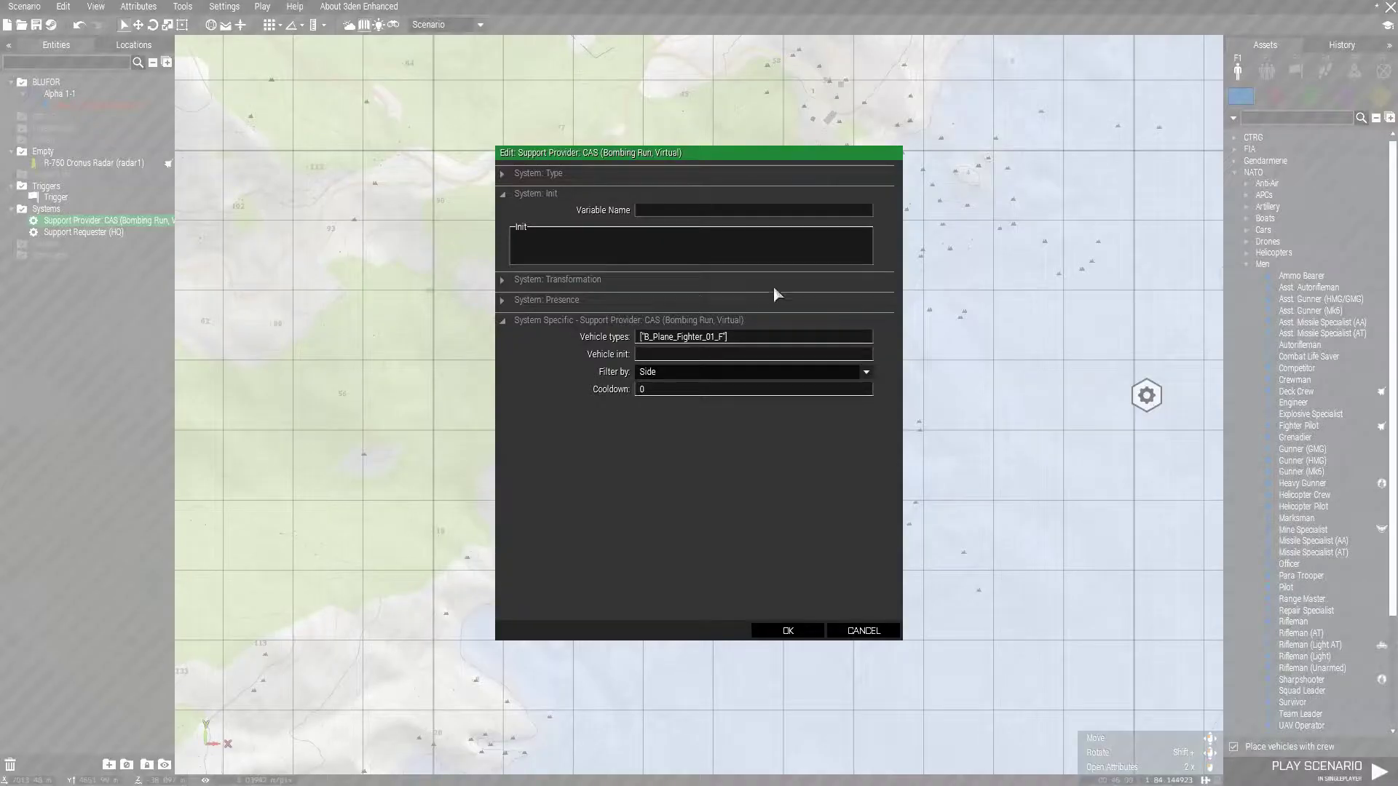
{"action": "left_click", "coordinate": [661, 208]}
Step: Give the CAS support provider the variable name CAS
{"action": "type", "text": "CAS"}
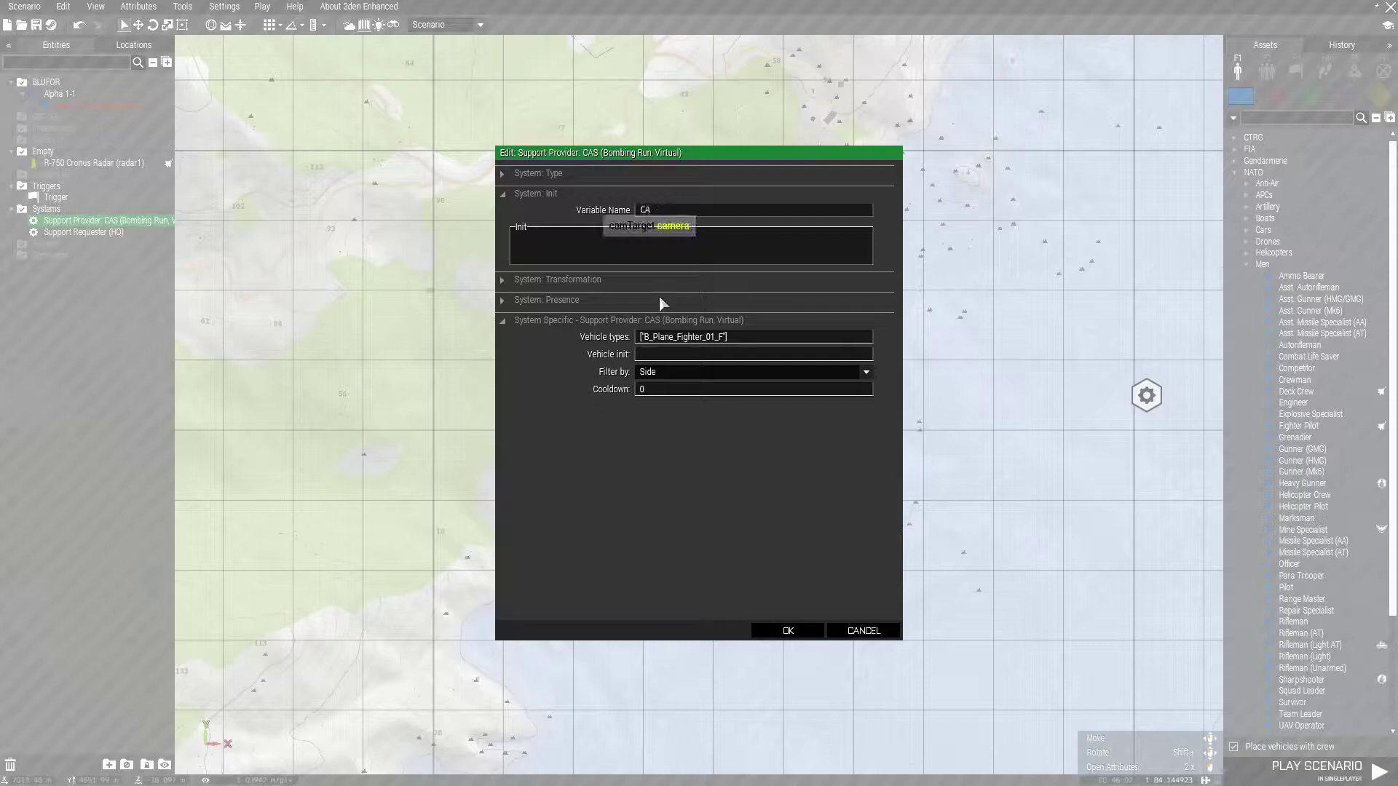
{"action": "left_click", "coordinate": [793, 631]}
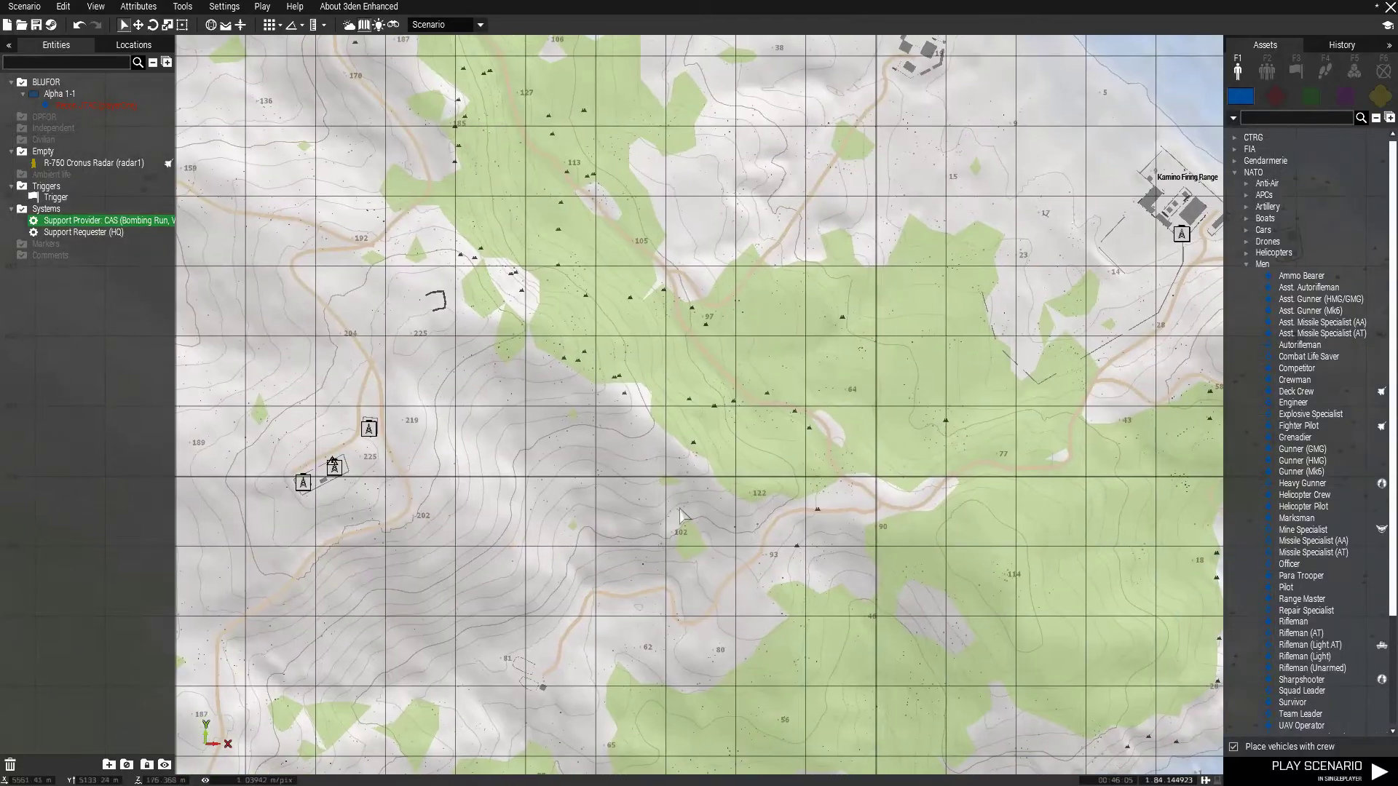
{"action": "scroll", "coordinate": [675, 478], "scroll_direction": "down", "scroll_amount": 5}
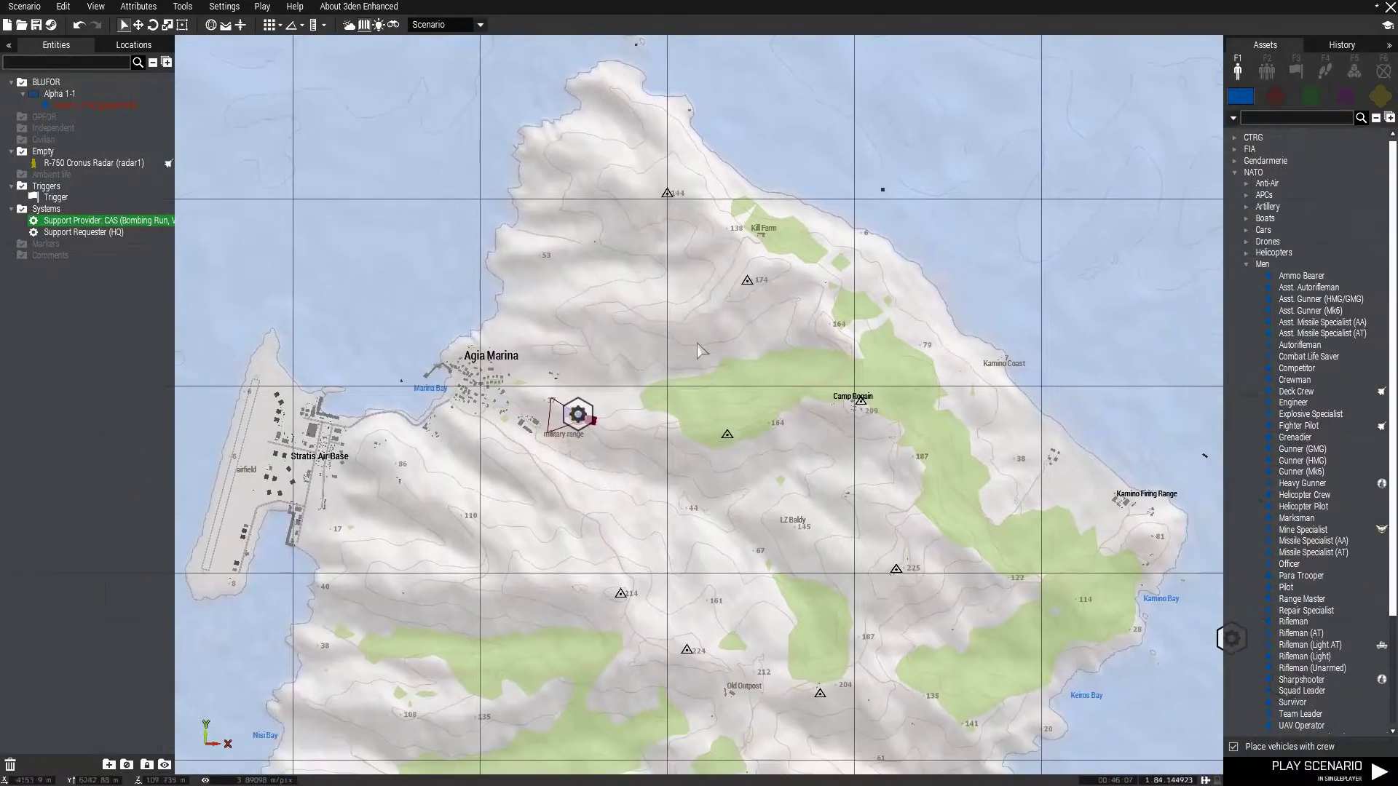
{"action": "scroll", "coordinate": [415, 306], "scroll_direction": "up", "scroll_amount": 5}
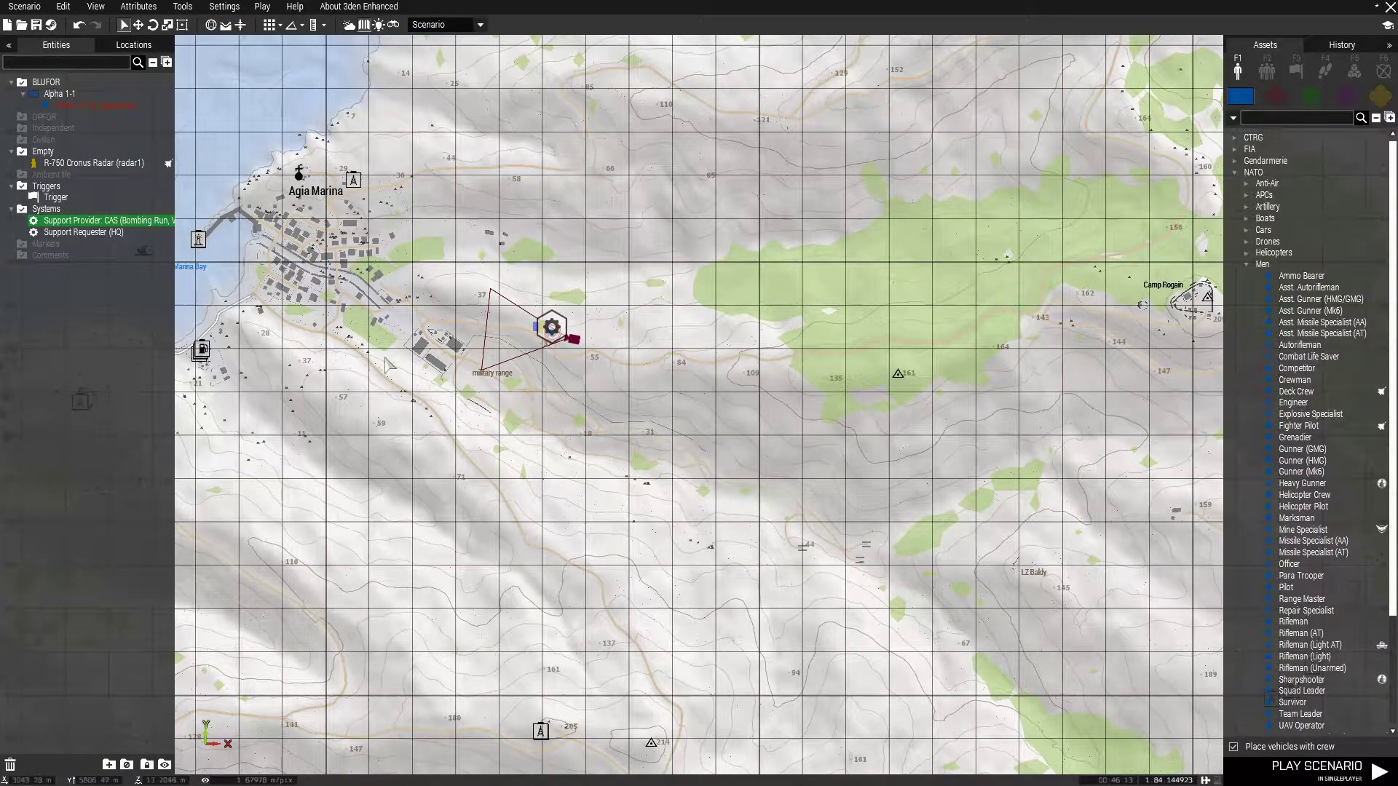
{"action": "scroll", "coordinate": [414, 286], "scroll_direction": "down", "scroll_amount": 3}
Step: Review the trigger near Agia Marina's military range, then return to the 3D view
{"action": "right_click_drag", "start_coordinate": [1217, 573], "coordinate": [899, 453]}
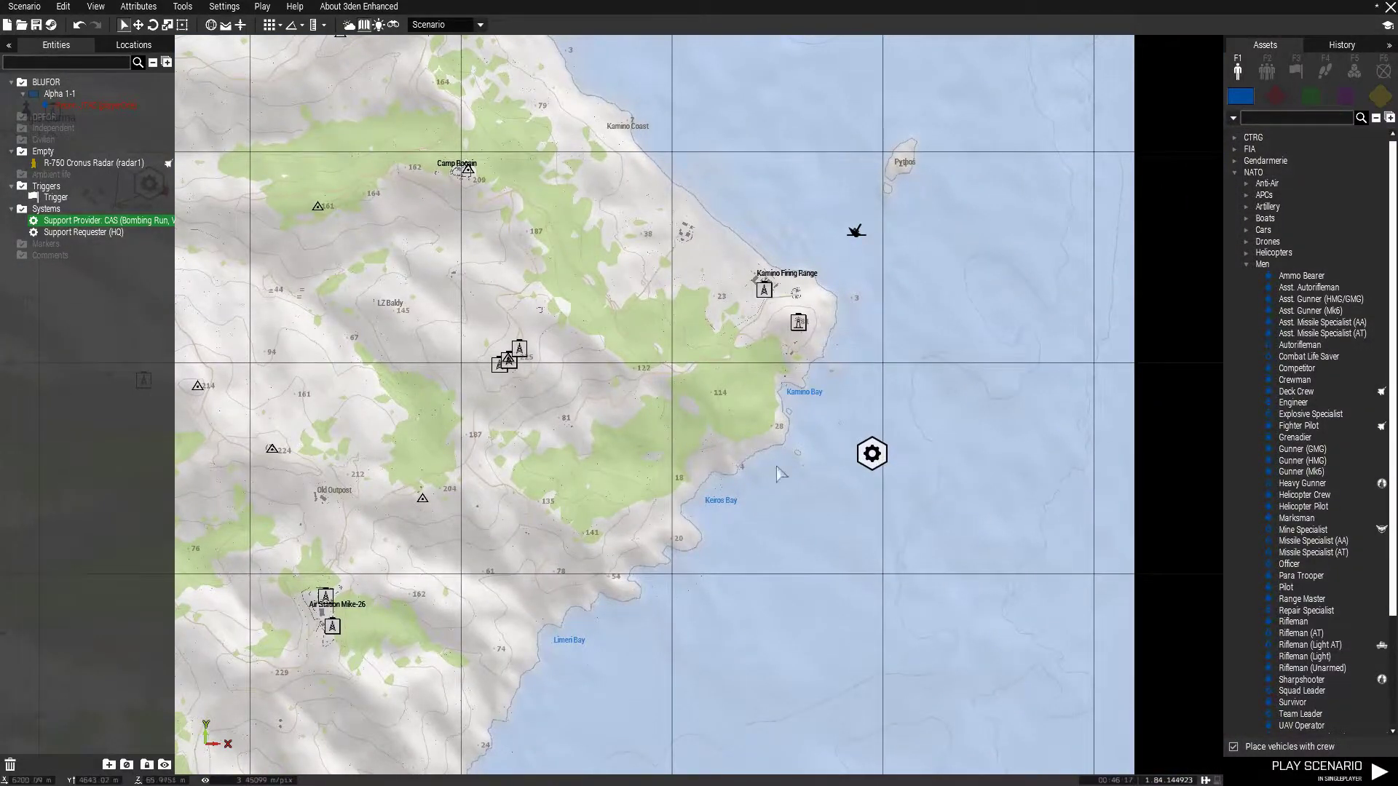
{"action": "right_click_drag", "start_coordinate": [449, 384], "coordinate": [713, 470]}
{"action": "scroll", "coordinate": [543, 368], "scroll_direction": "up", "scroll_amount": 3}
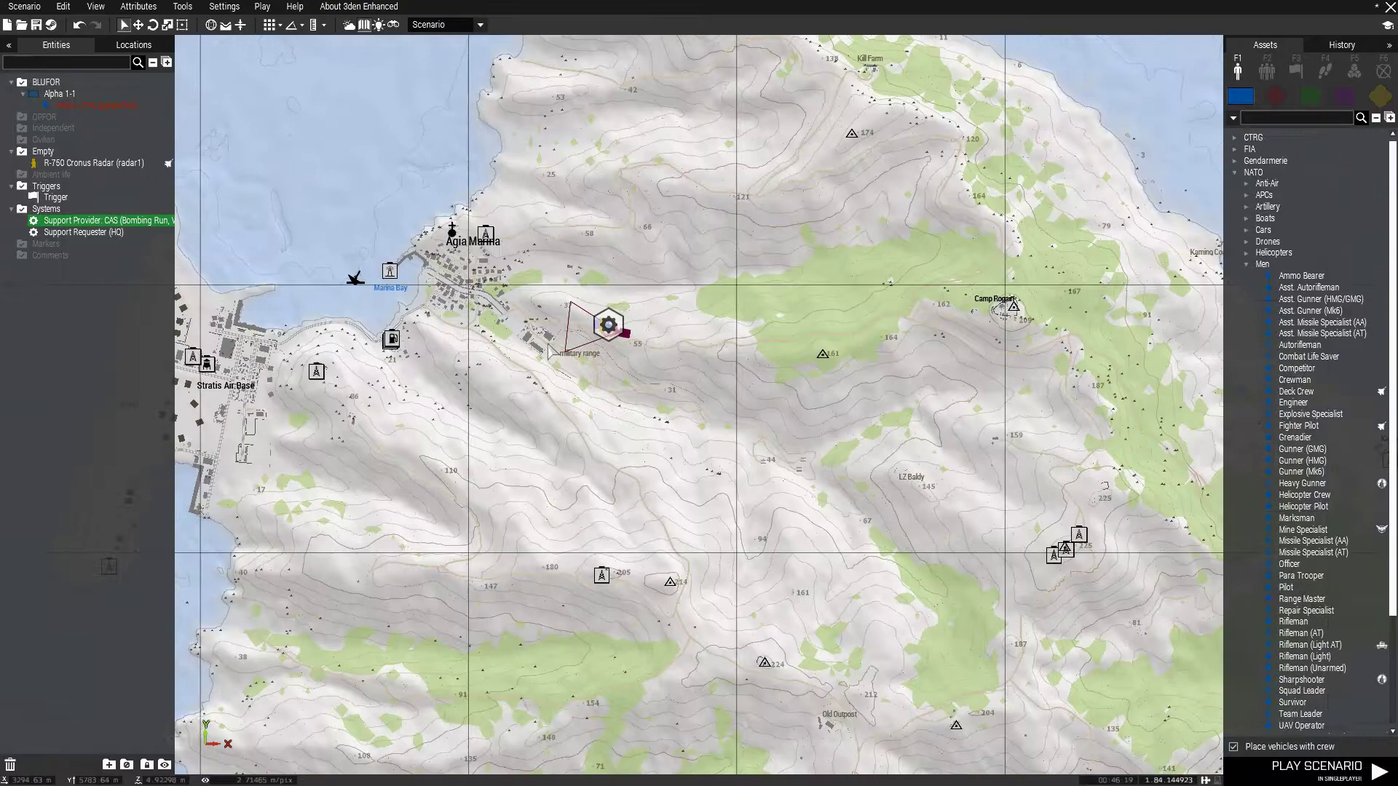
{"action": "scroll", "coordinate": [641, 325], "scroll_direction": "up", "scroll_amount": 5}
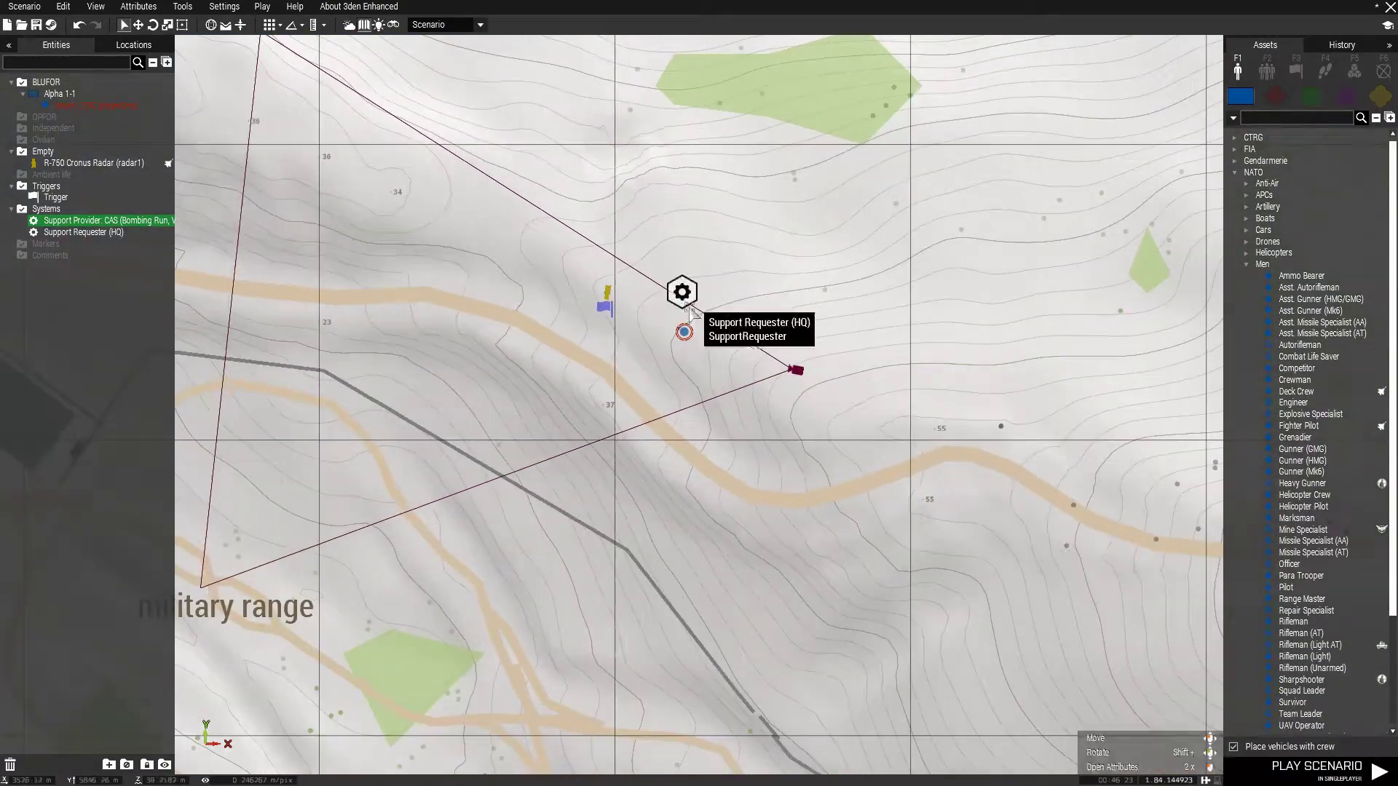
{"action": "double_click", "coordinate": [631, 312]}
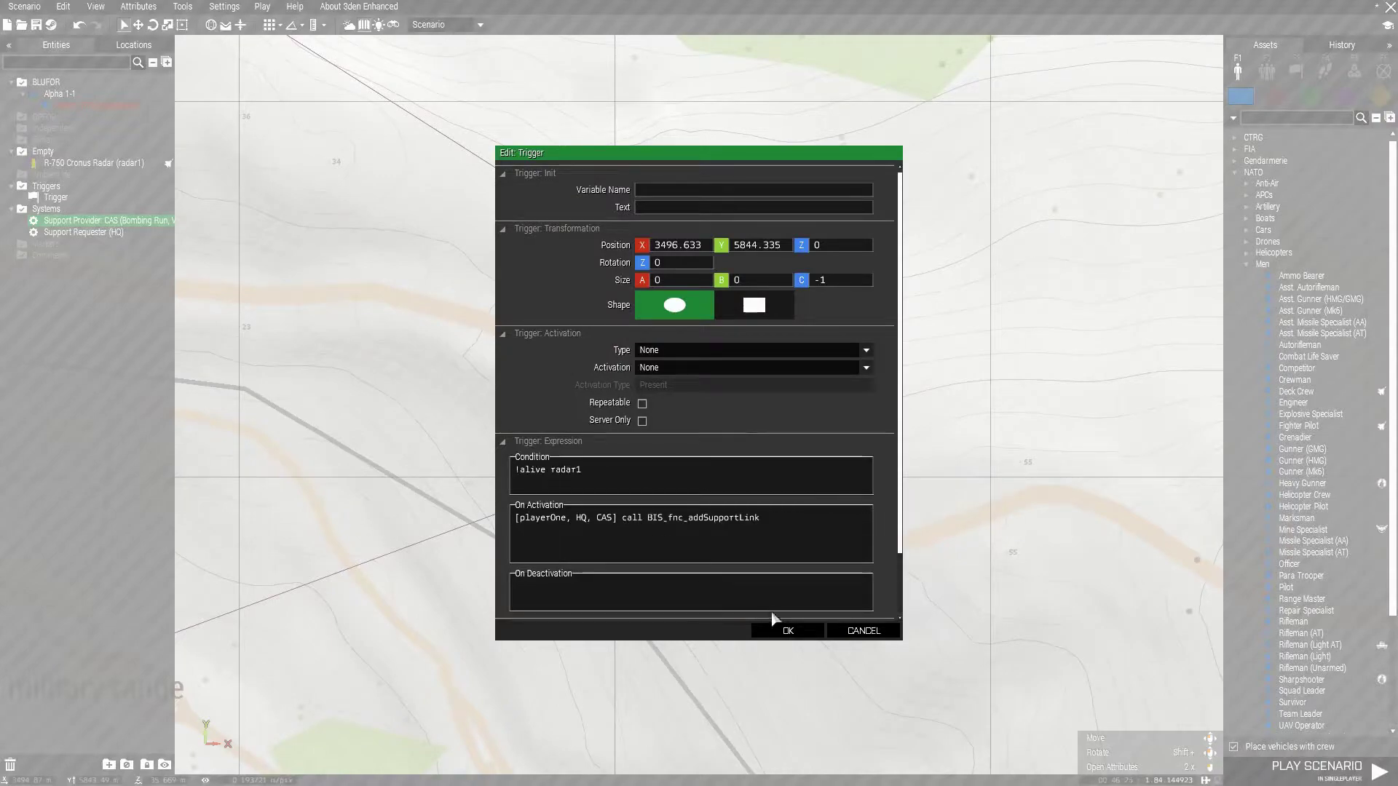
{"action": "left_click", "coordinate": [786, 630]}
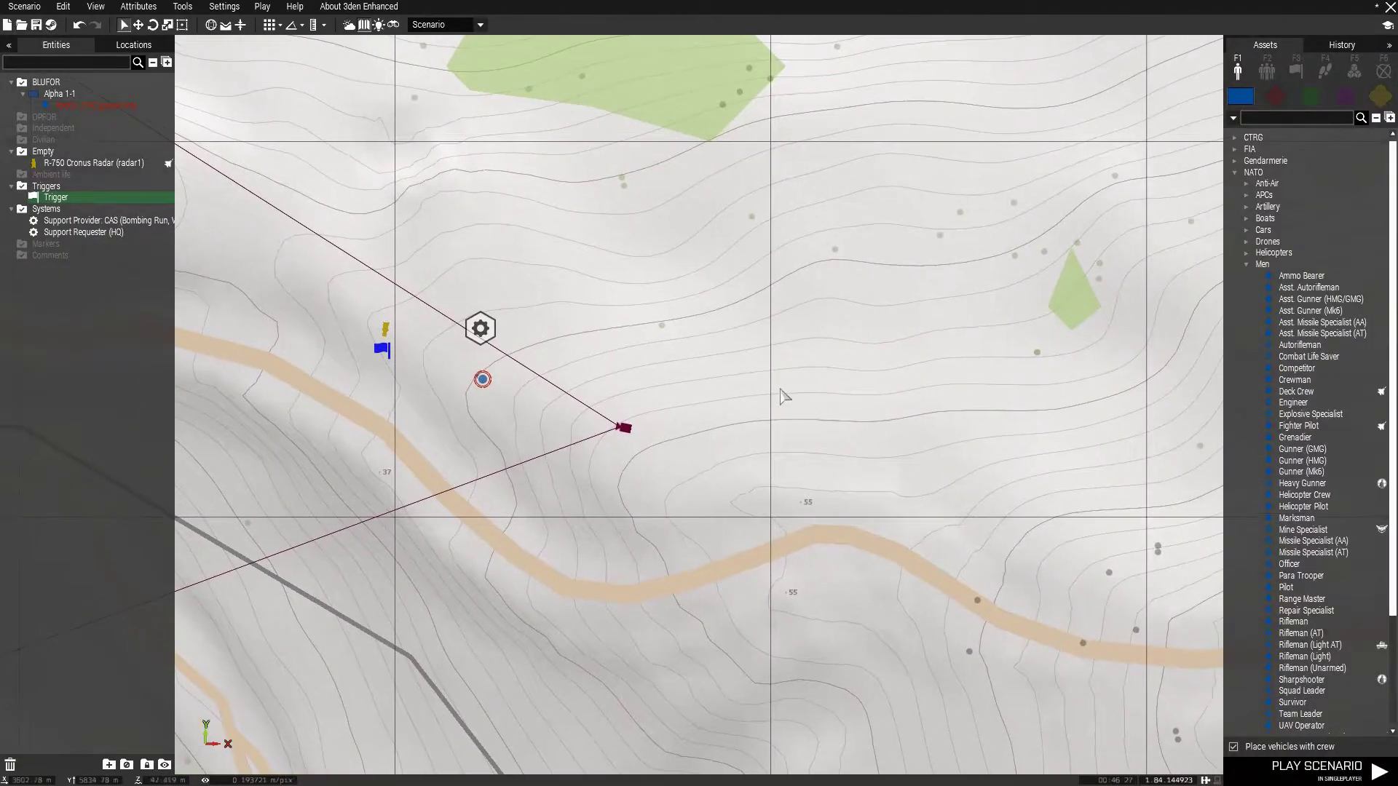
{"action": "key", "text": "m"}
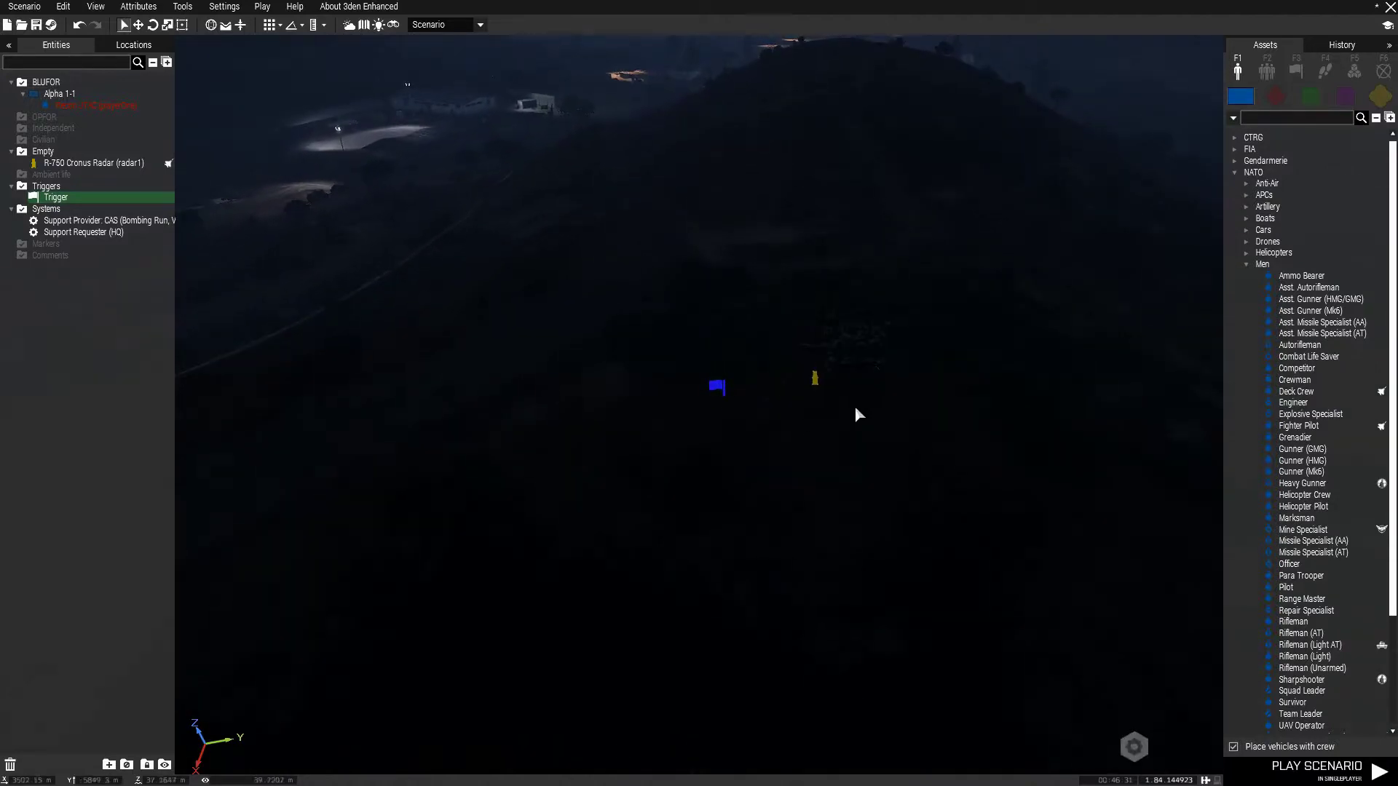
Step: Place an Intel > Create Task module near the radar
{"action": "left_click", "coordinate": [1355, 70]}
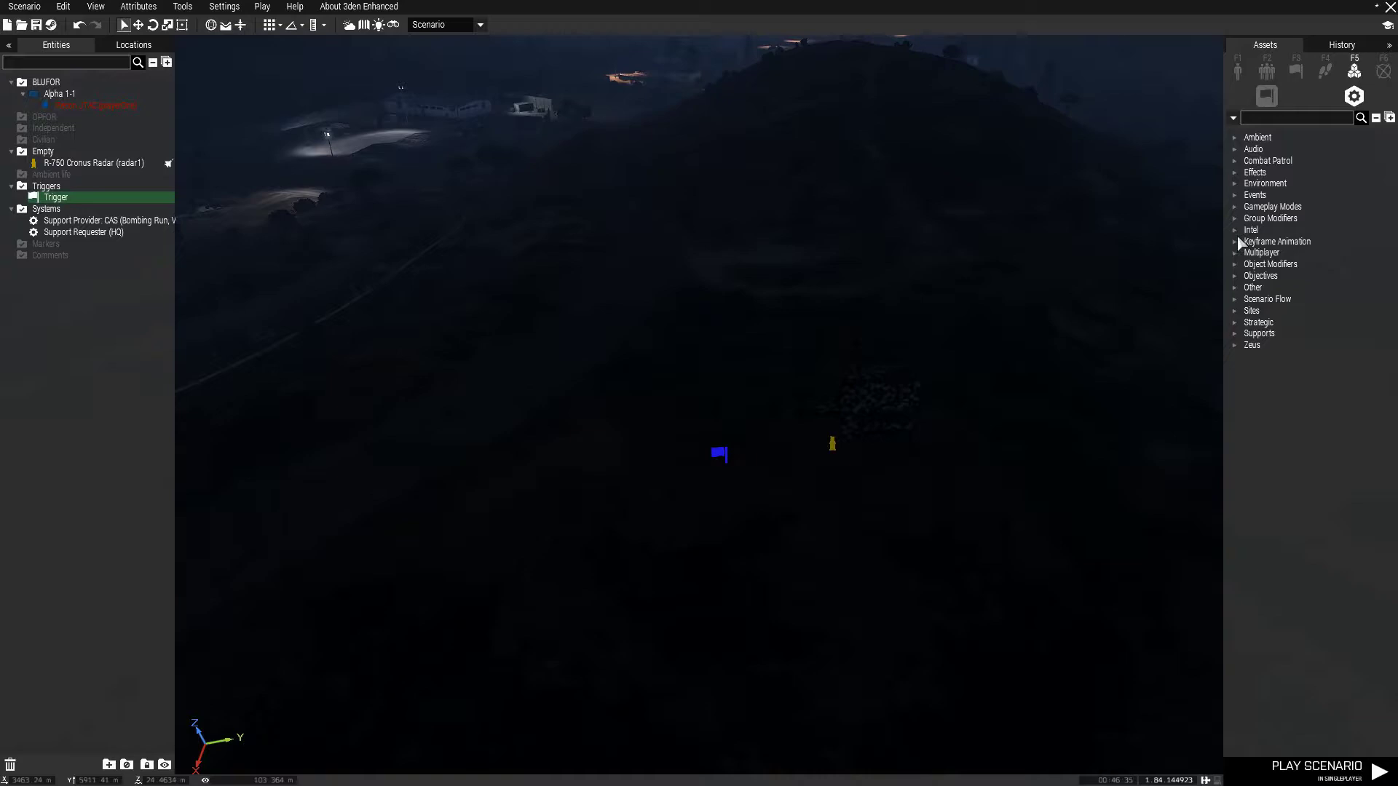
{"action": "left_click", "coordinate": [1236, 232]}
{"action": "left_click", "coordinate": [1287, 253]}
{"action": "left_click", "coordinate": [860, 508]}
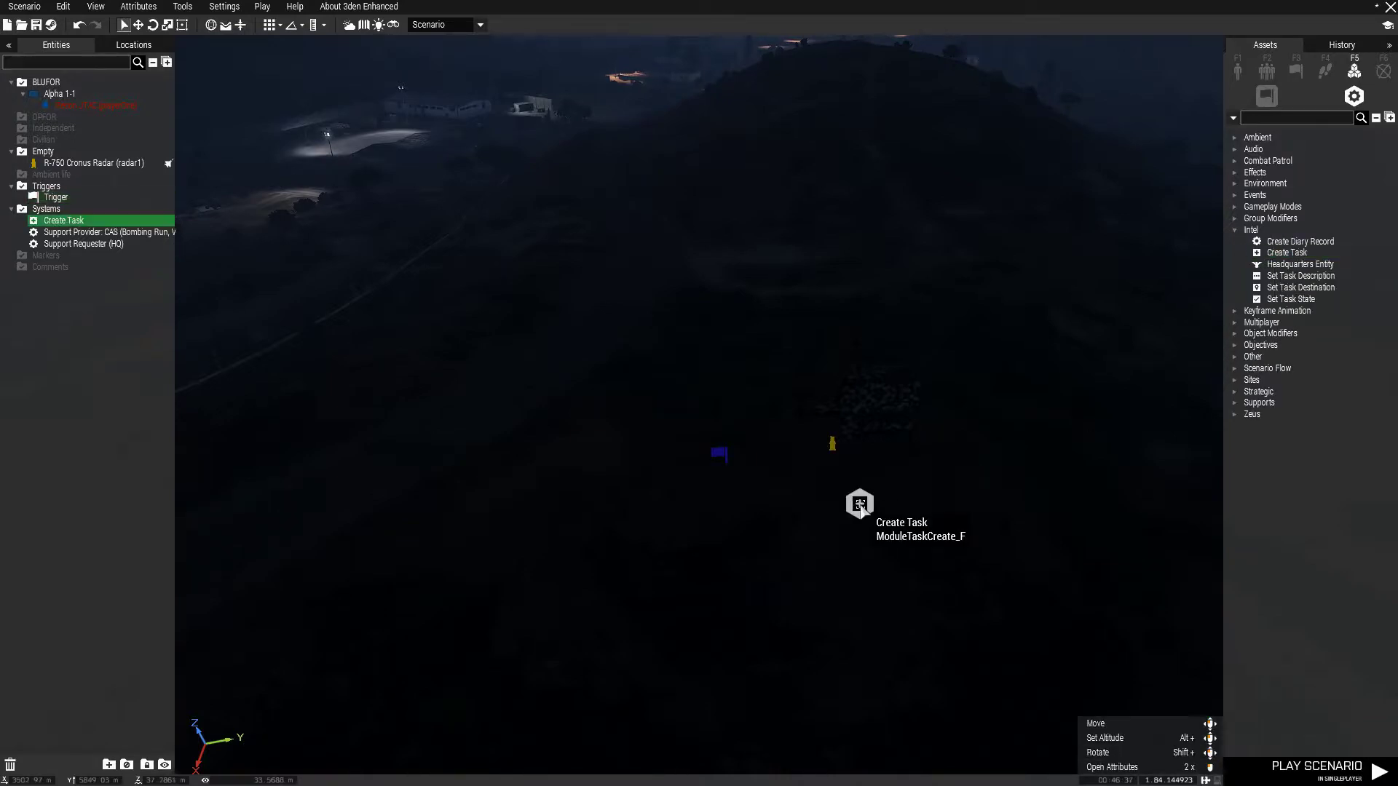
Step: Set the task: owner BLUFOR, ID tsk1, title Destroy Radar, destination Synchronized object, type destroy
{"action": "left_click", "coordinate": [690, 339]}
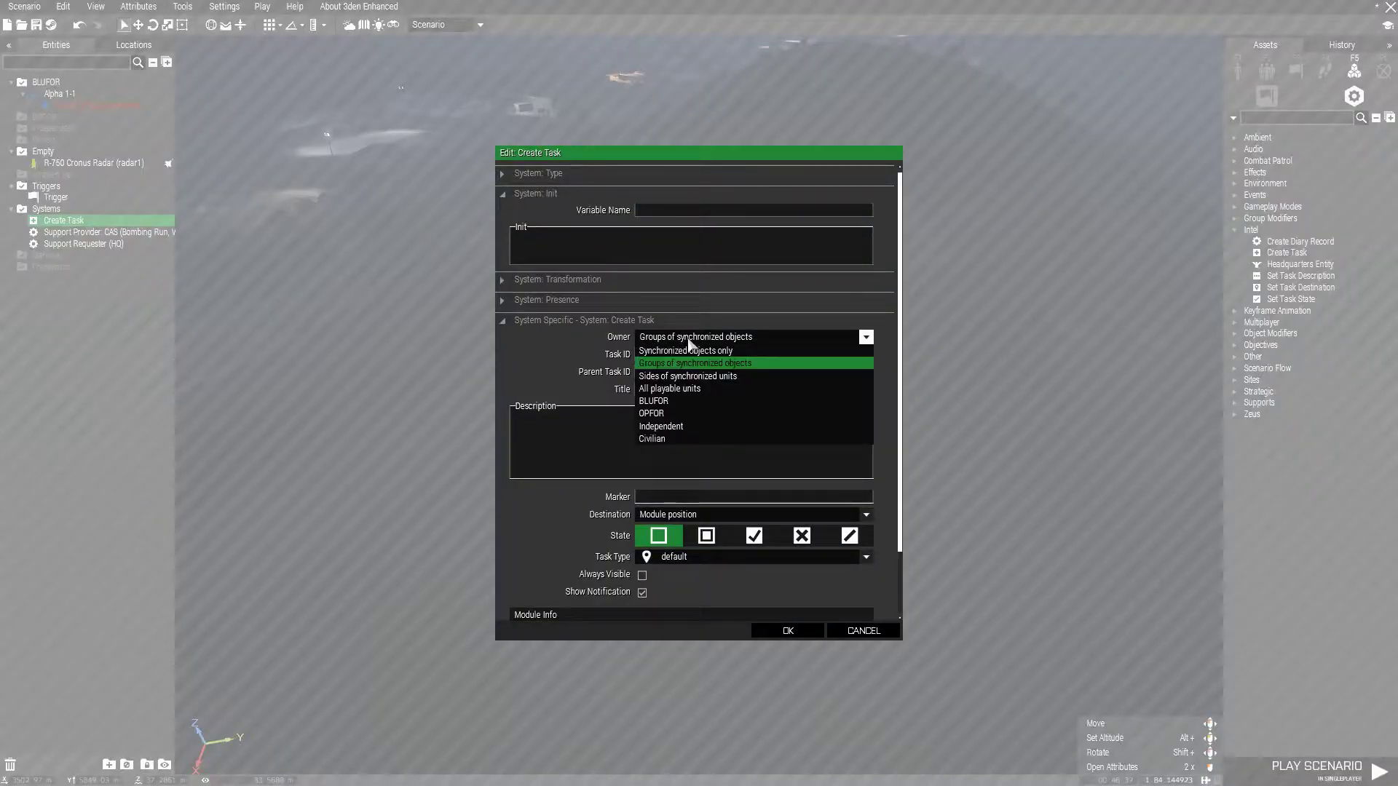
{"action": "left_click", "coordinate": [680, 401]}
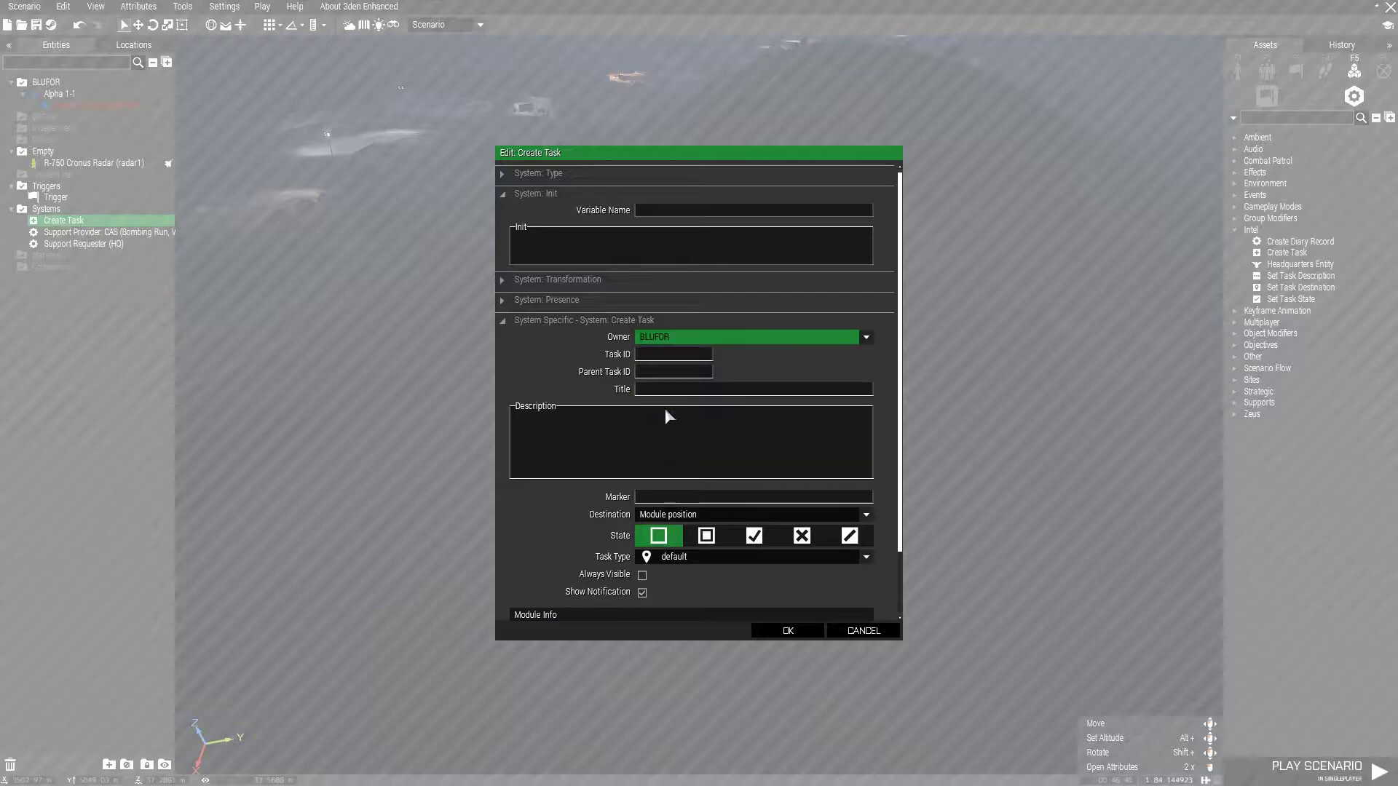
{"action": "left_click", "coordinate": [654, 355]}
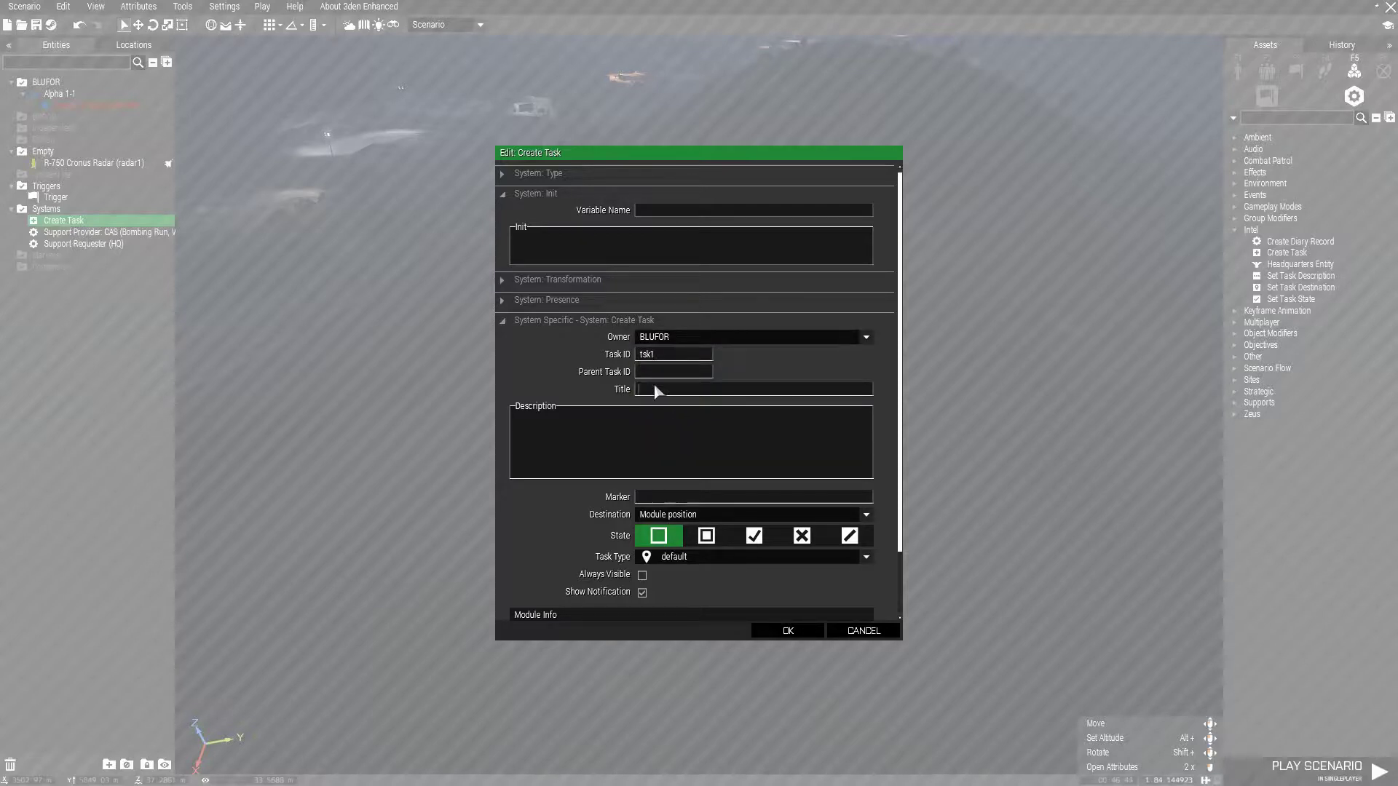
{"action": "type", "text": "Destroy Radar"}
{"action": "left_click", "coordinate": [690, 517]}
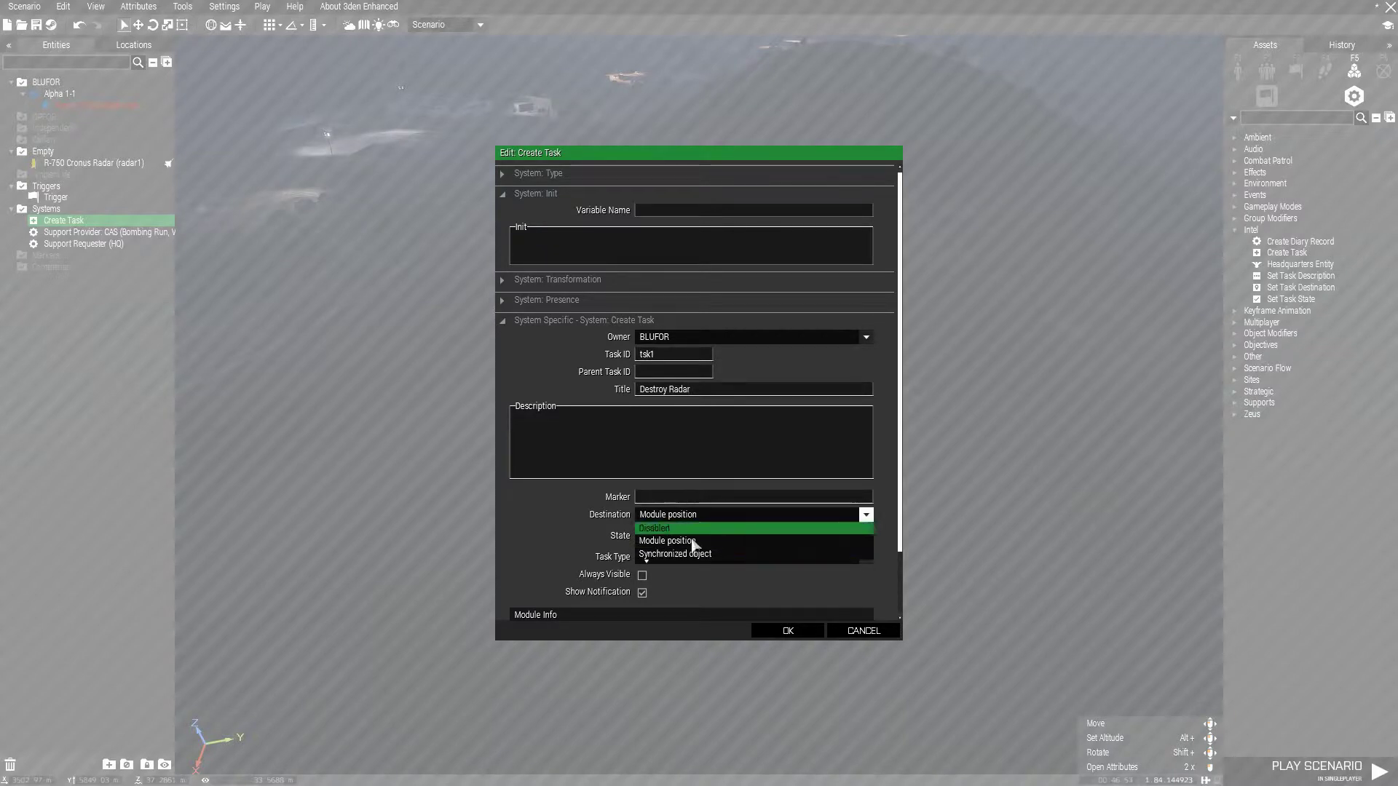
{"action": "left_click", "coordinate": [689, 549]}
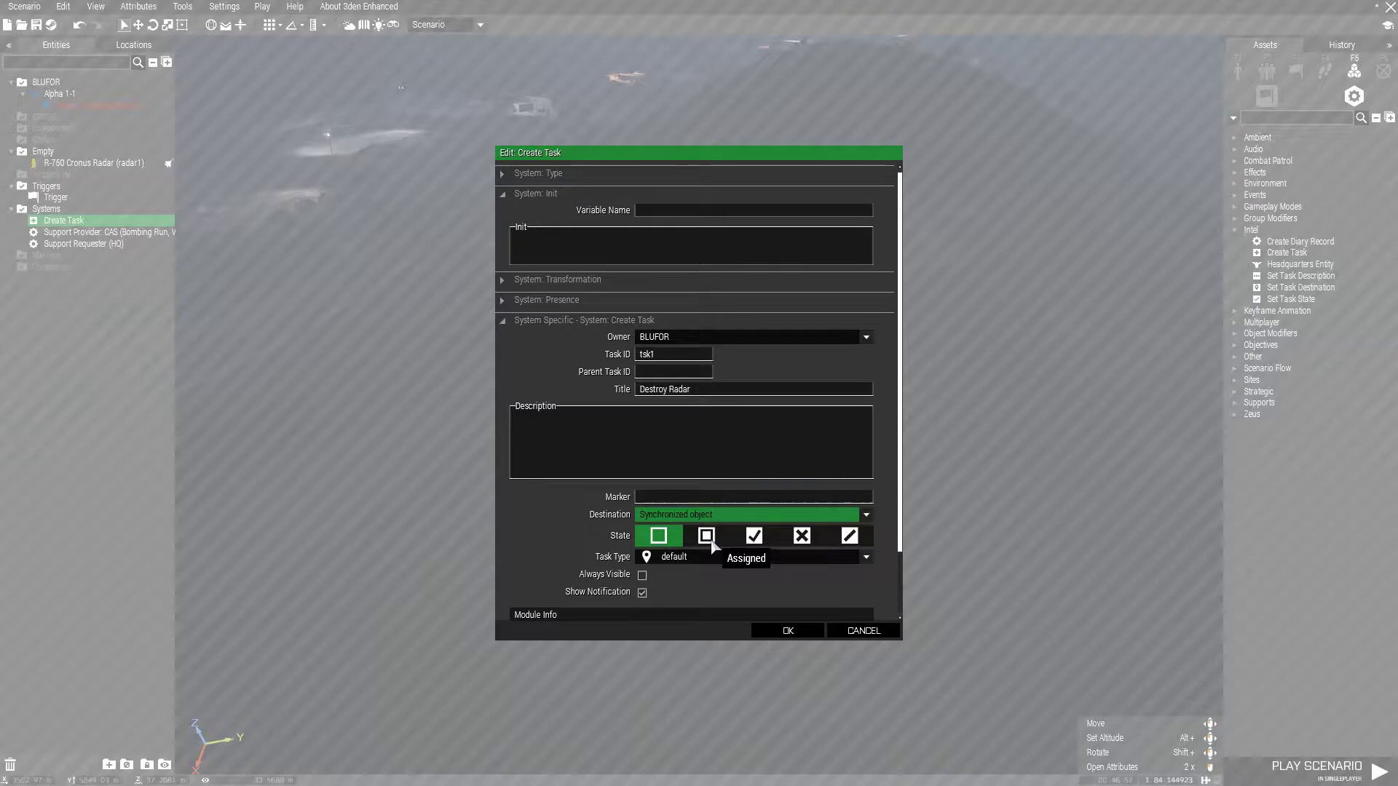
{"action": "left_click", "coordinate": [687, 557]}
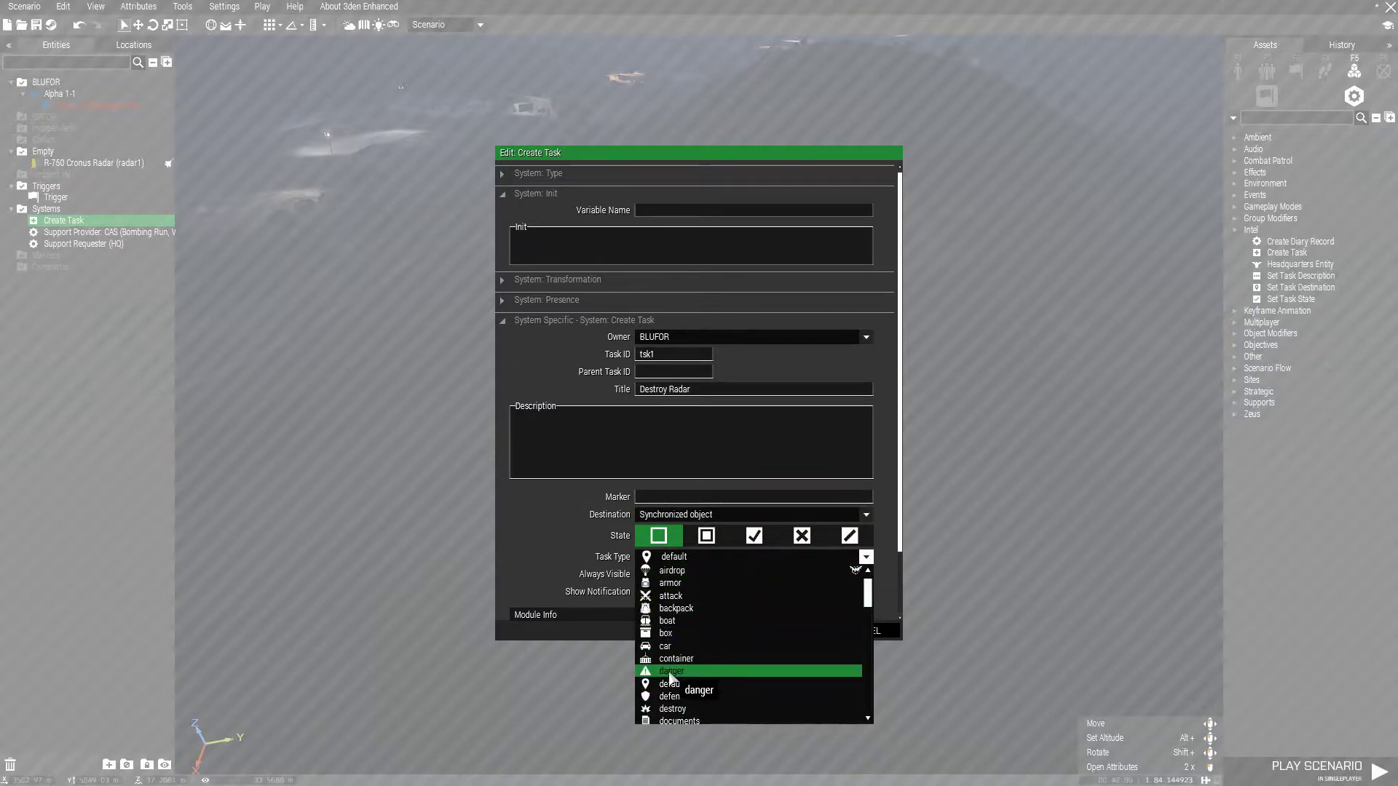
{"action": "left_click", "coordinate": [680, 713]}
Step: Move the Create Task module up-right and sync it to the radar
{"action": "left_click", "coordinate": [792, 627]}
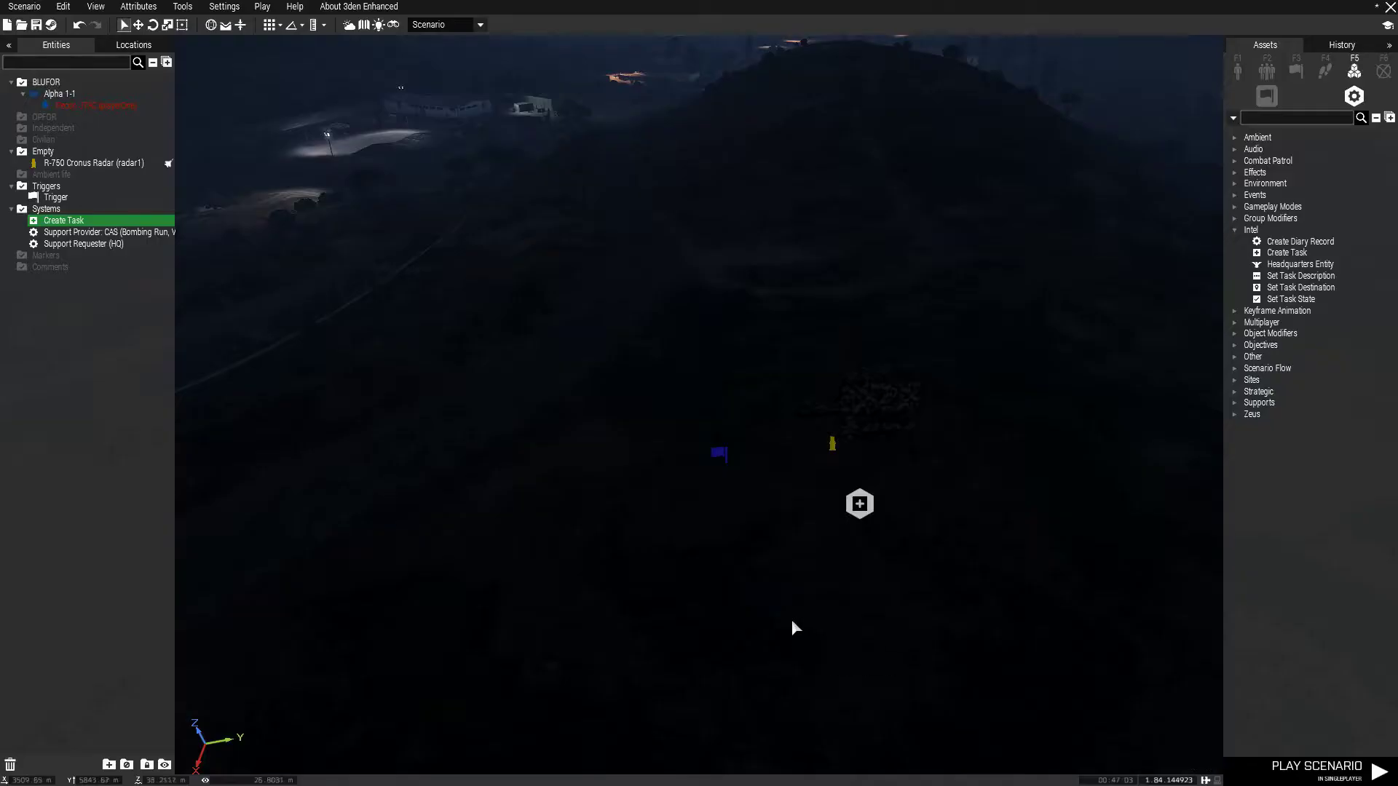
{"action": "left_click_drag", "start_coordinate": [859, 503], "coordinate": [1037, 426]}
{"action": "right_click", "coordinate": [1037, 425]}
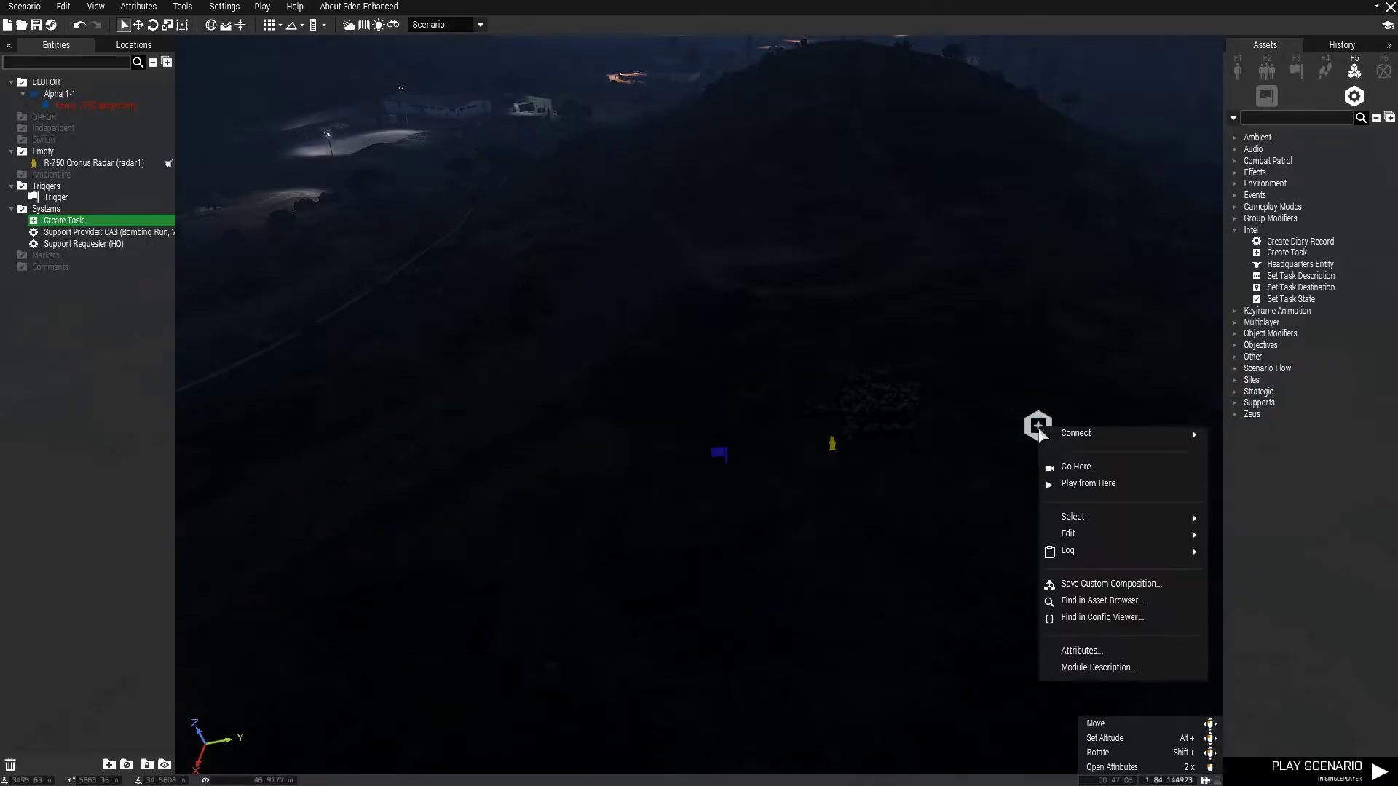
{"action": "mouse_move", "coordinate": [1078, 446]}
{"action": "left_click", "coordinate": [990, 434]}
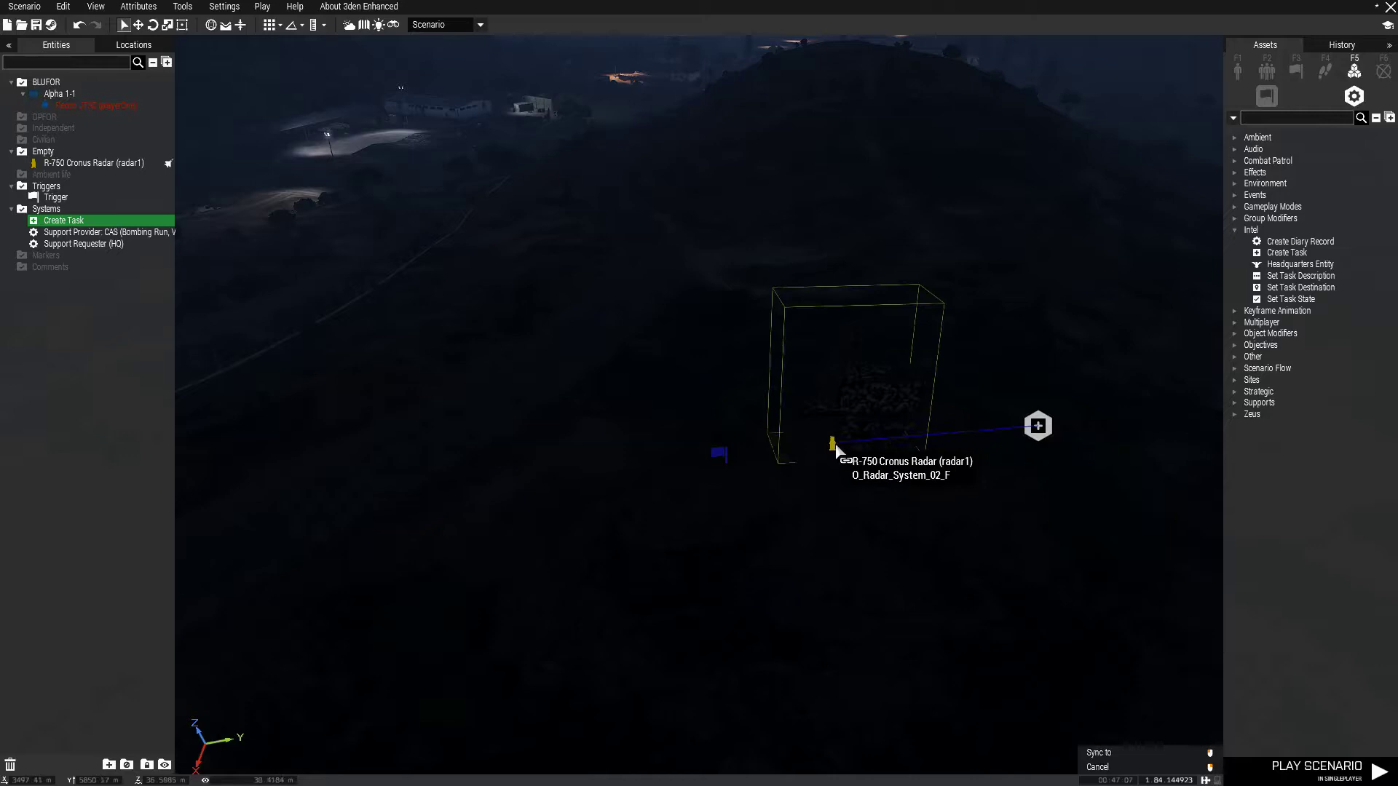
{"action": "left_click", "coordinate": [832, 445]}
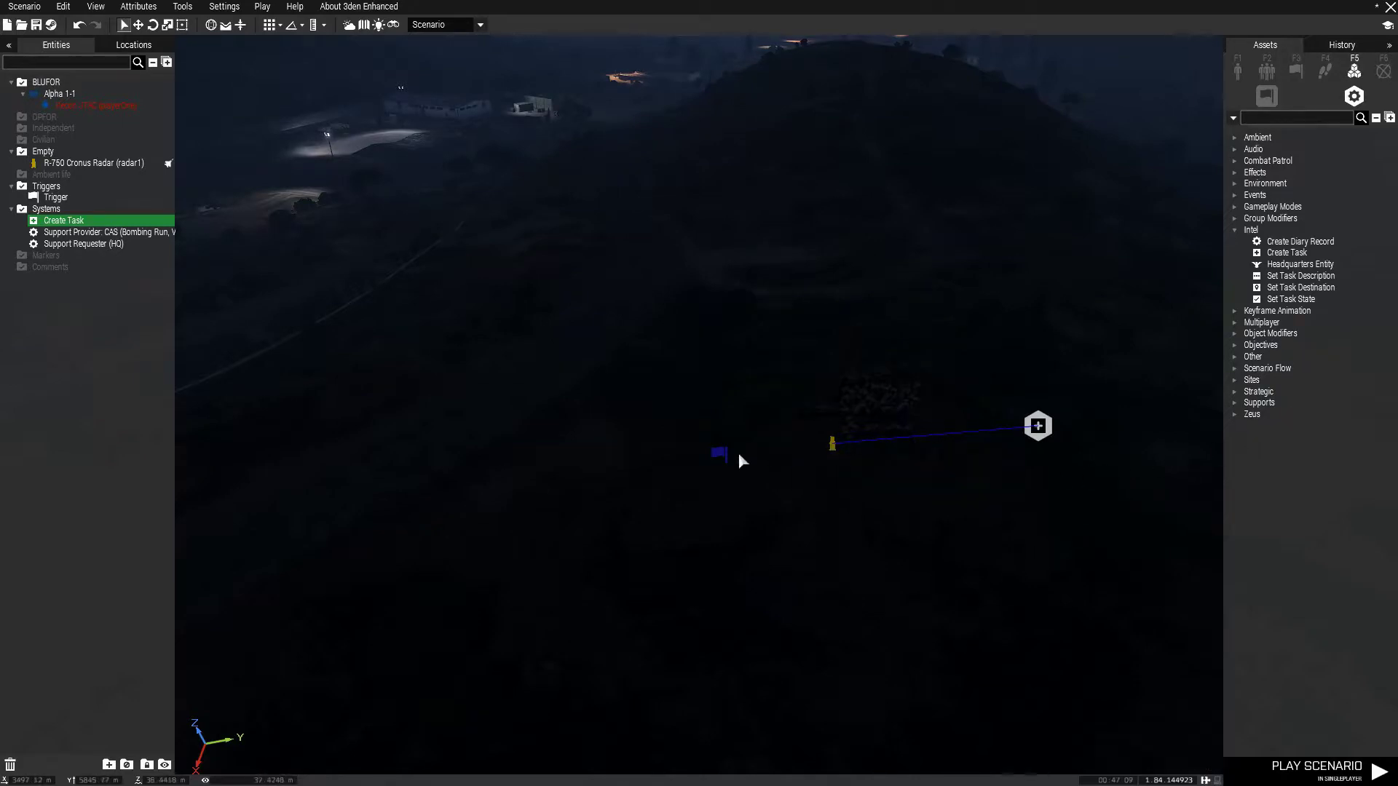
Step: Move the trigger beside the task and place a Succeeded Set Task State module
{"action": "left_click_drag", "start_coordinate": [739, 458], "coordinate": [1118, 488]}
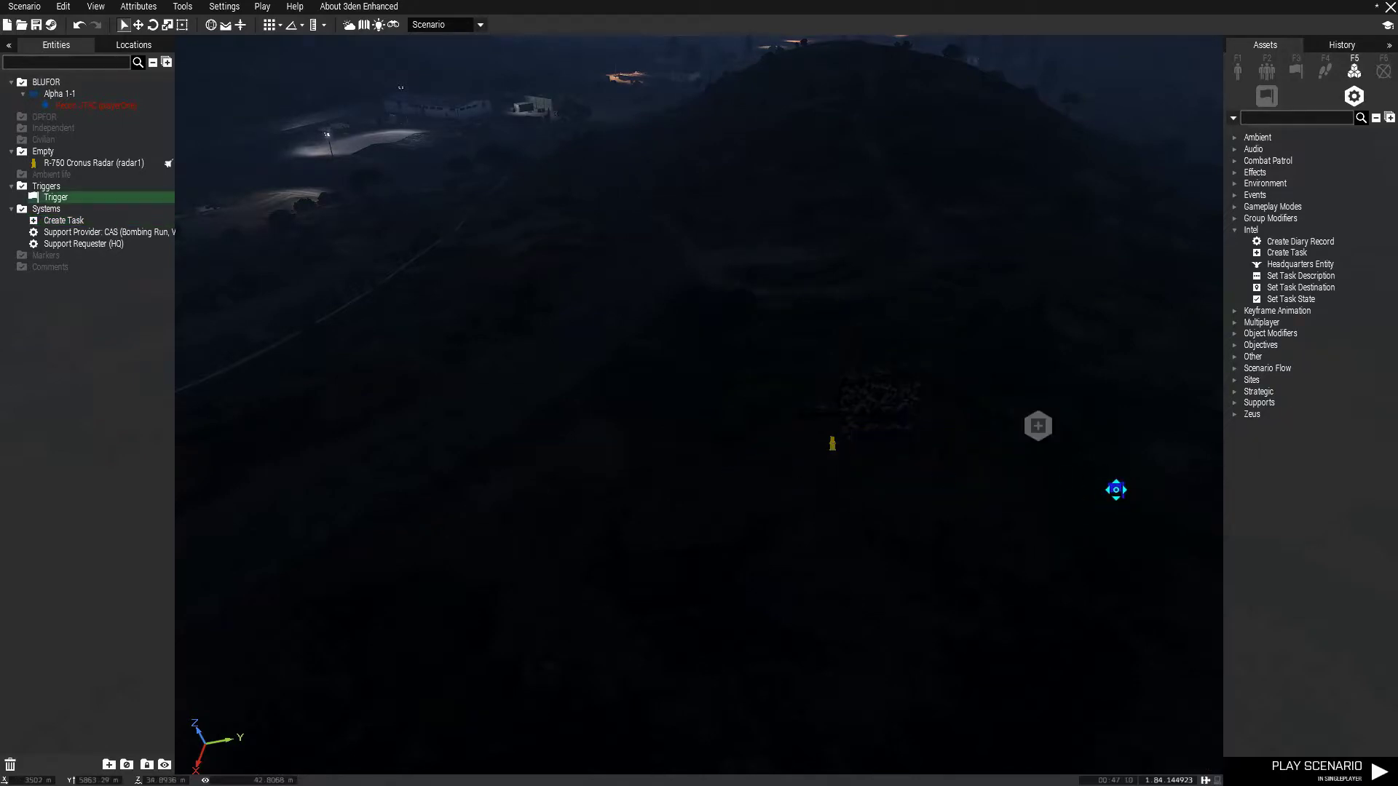
{"action": "left_click", "coordinate": [1290, 298]}
{"action": "left_click", "coordinate": [1121, 427]}
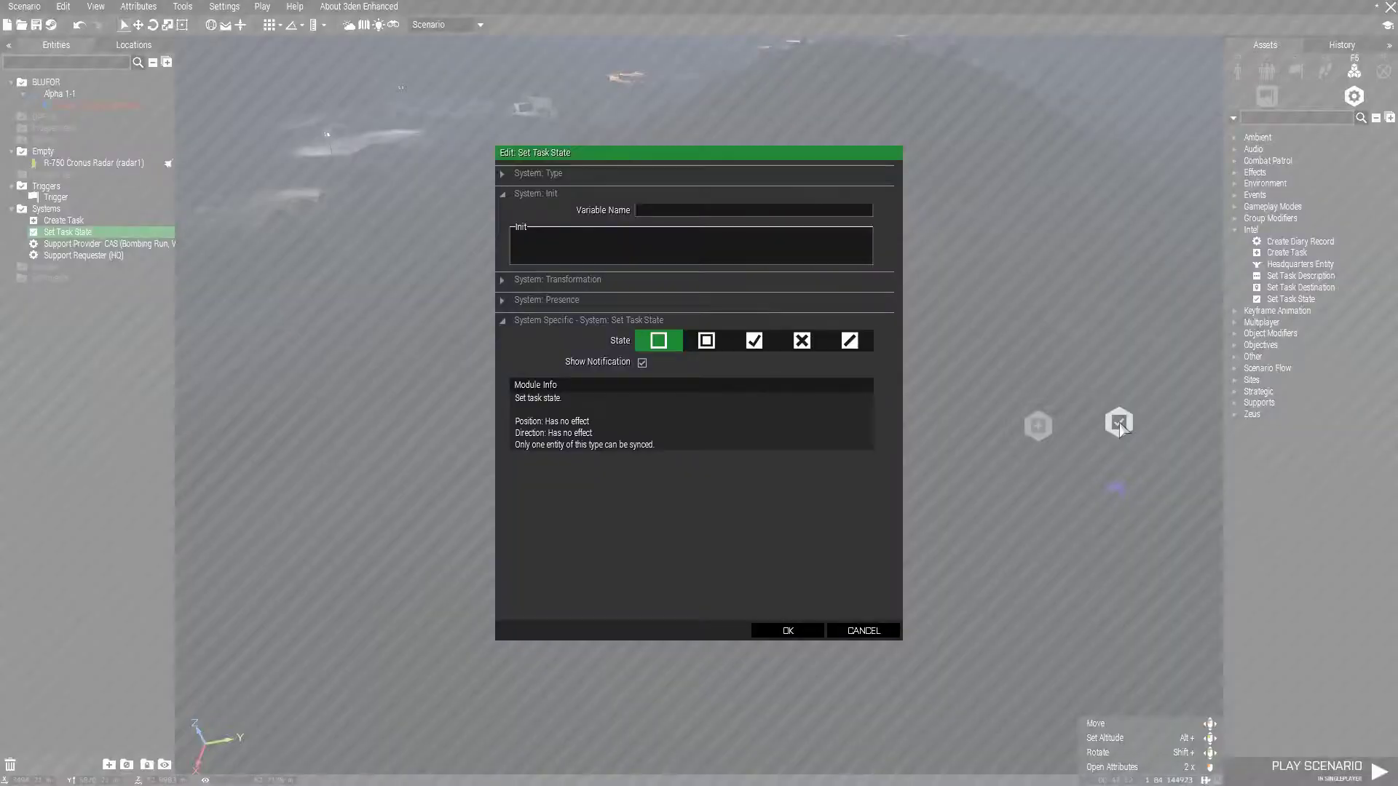
{"action": "left_click", "coordinate": [754, 340]}
{"action": "left_click", "coordinate": [788, 631]}
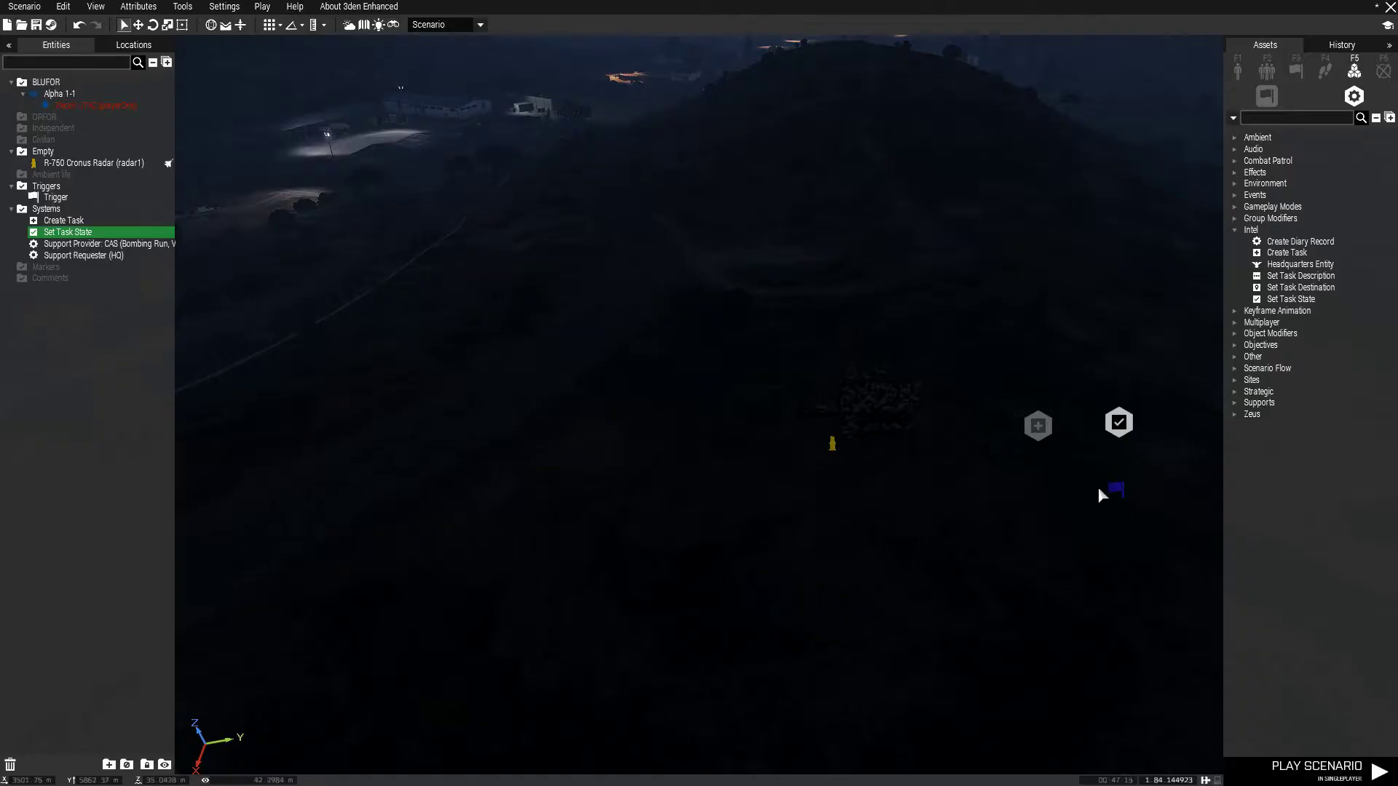
Step: Sync the trigger to Set Task State, and Set Task State to Create Task
{"action": "right_click", "coordinate": [1119, 493]}
{"action": "mouse_move", "coordinate": [1125, 494]}
{"action": "left_click", "coordinate": [979, 494]}
{"action": "left_click", "coordinate": [1119, 424]}
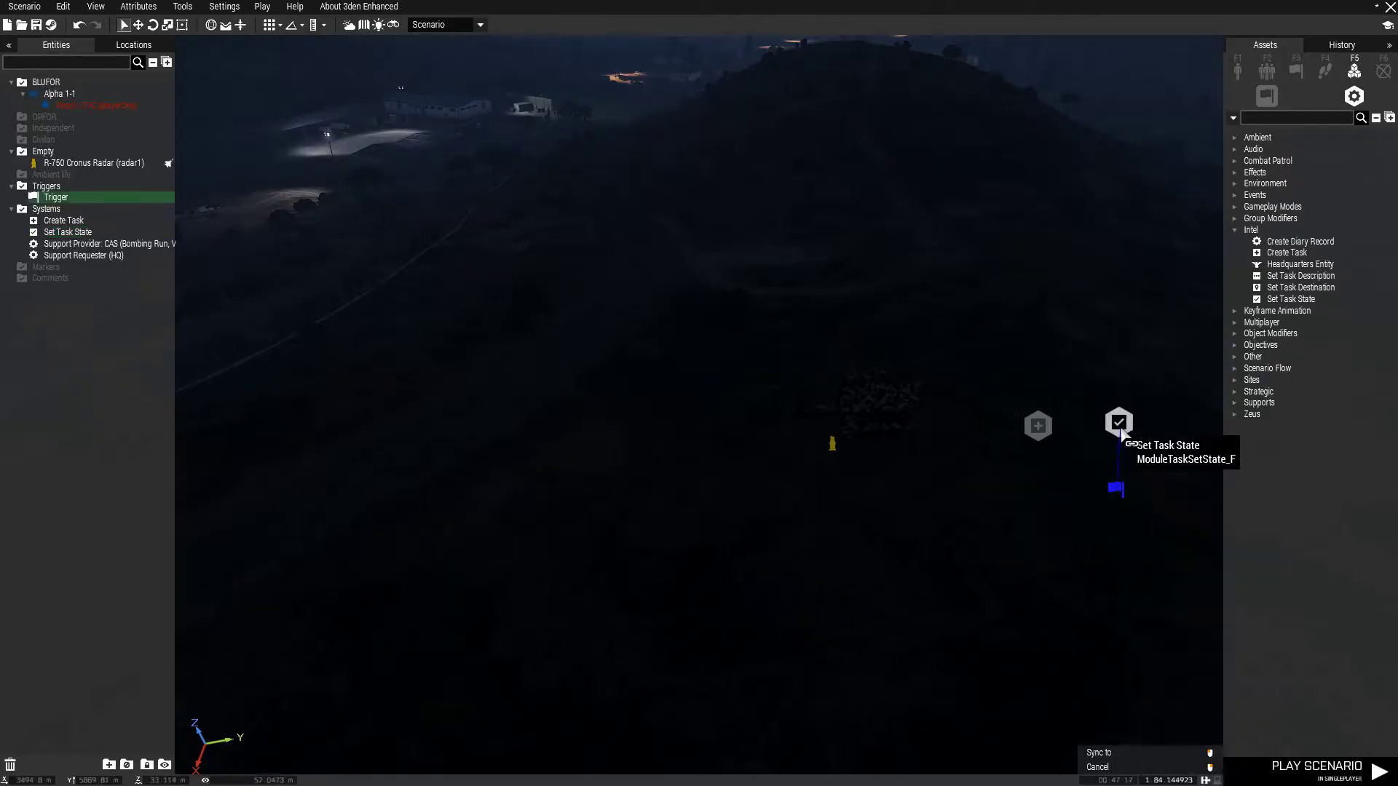
{"action": "right_click", "coordinate": [1121, 431]}
{"action": "mouse_move", "coordinate": [1154, 436]}
{"action": "left_click", "coordinate": [979, 432]}
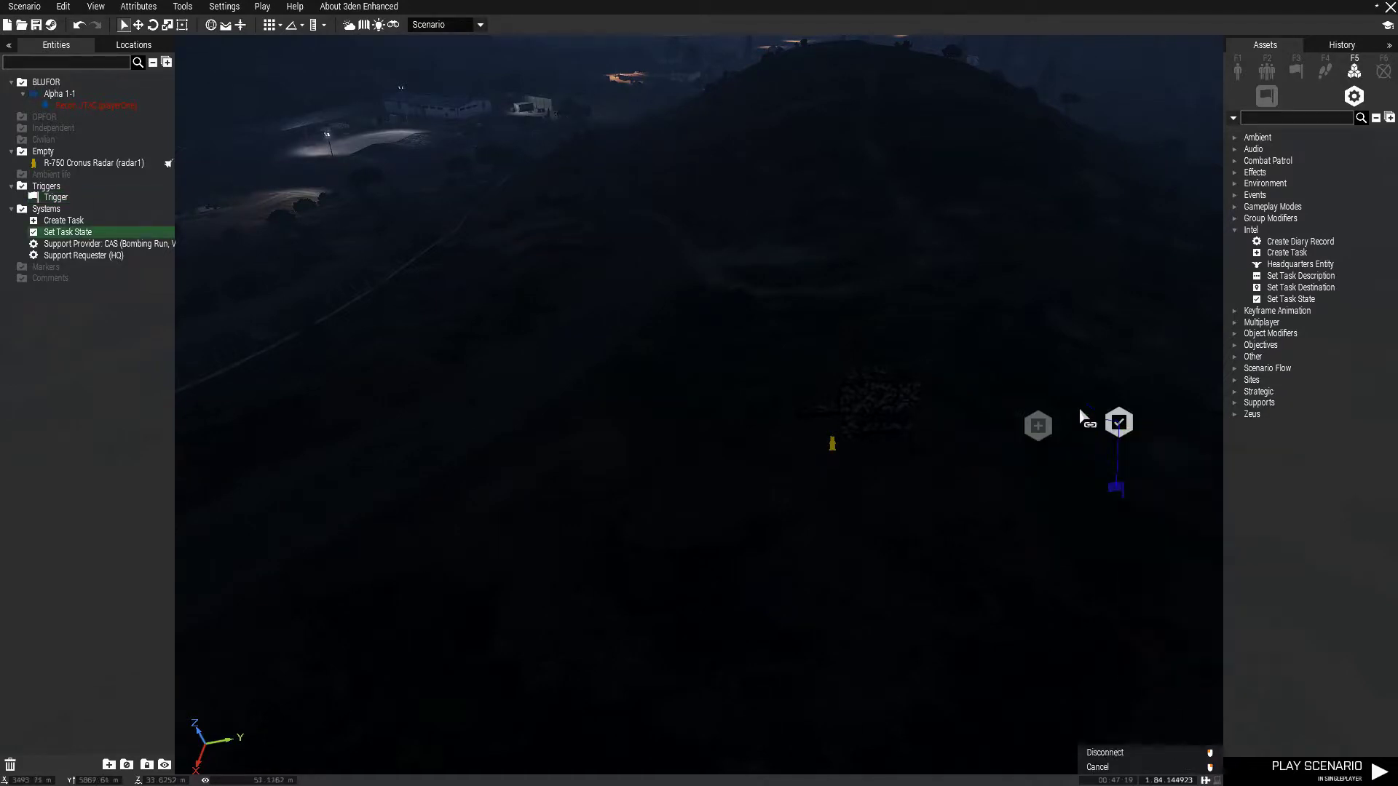
{"action": "left_click", "coordinate": [1037, 428]}
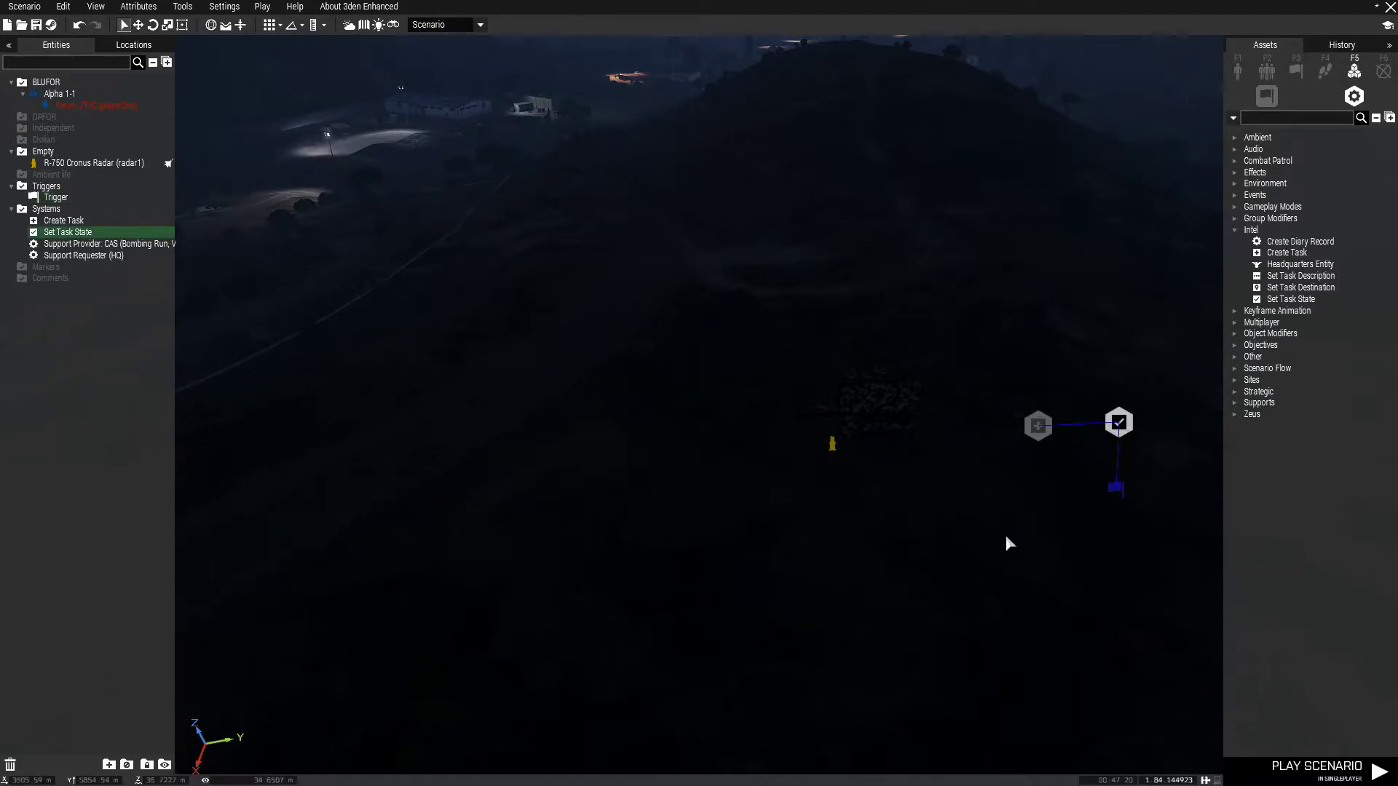
{"action": "scroll", "coordinate": [1059, 537], "scroll_direction": "up", "scroll_amount": 2}
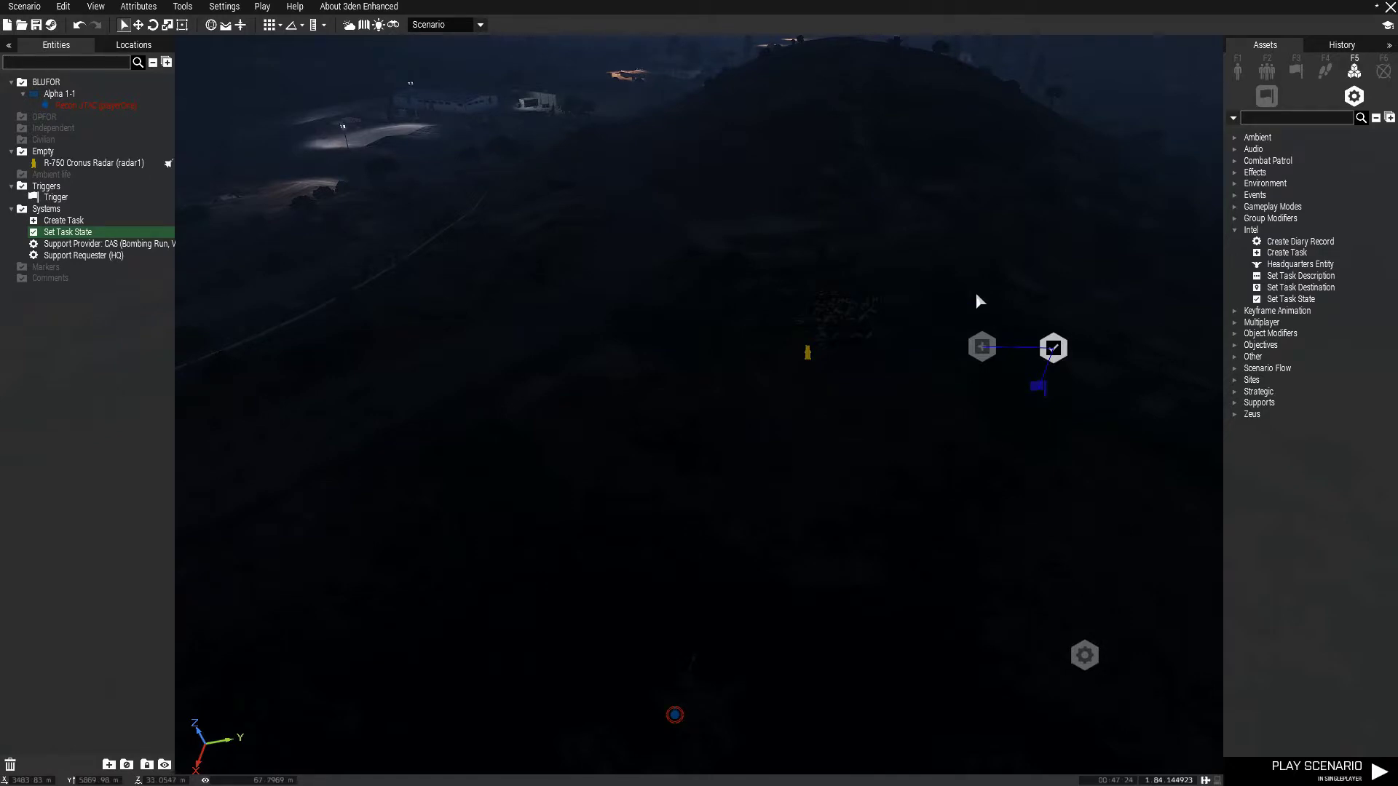
Step: Append '; obj1 = true' to the first trigger's On Activation code
{"action": "double_click", "coordinate": [1045, 393]}
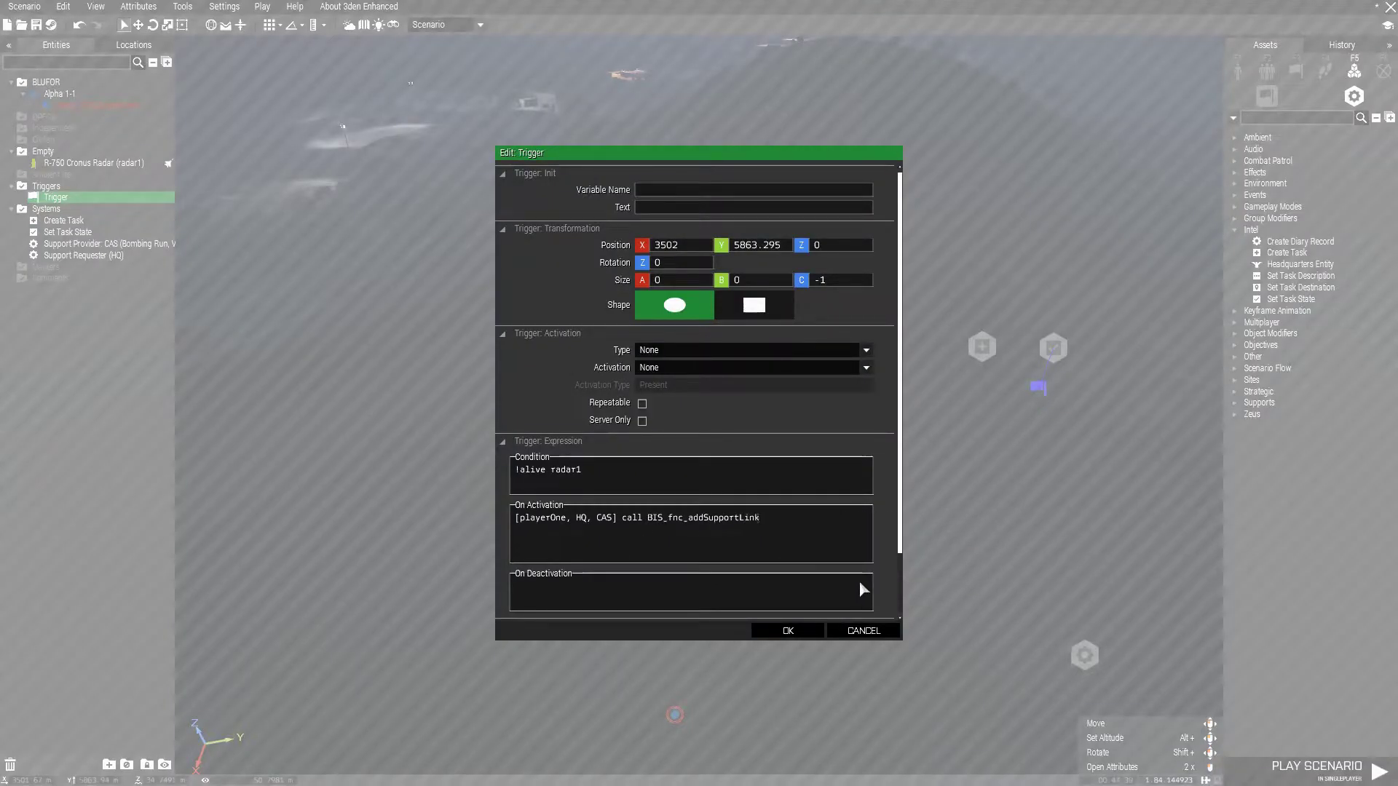
{"action": "type", "text": "; o"}
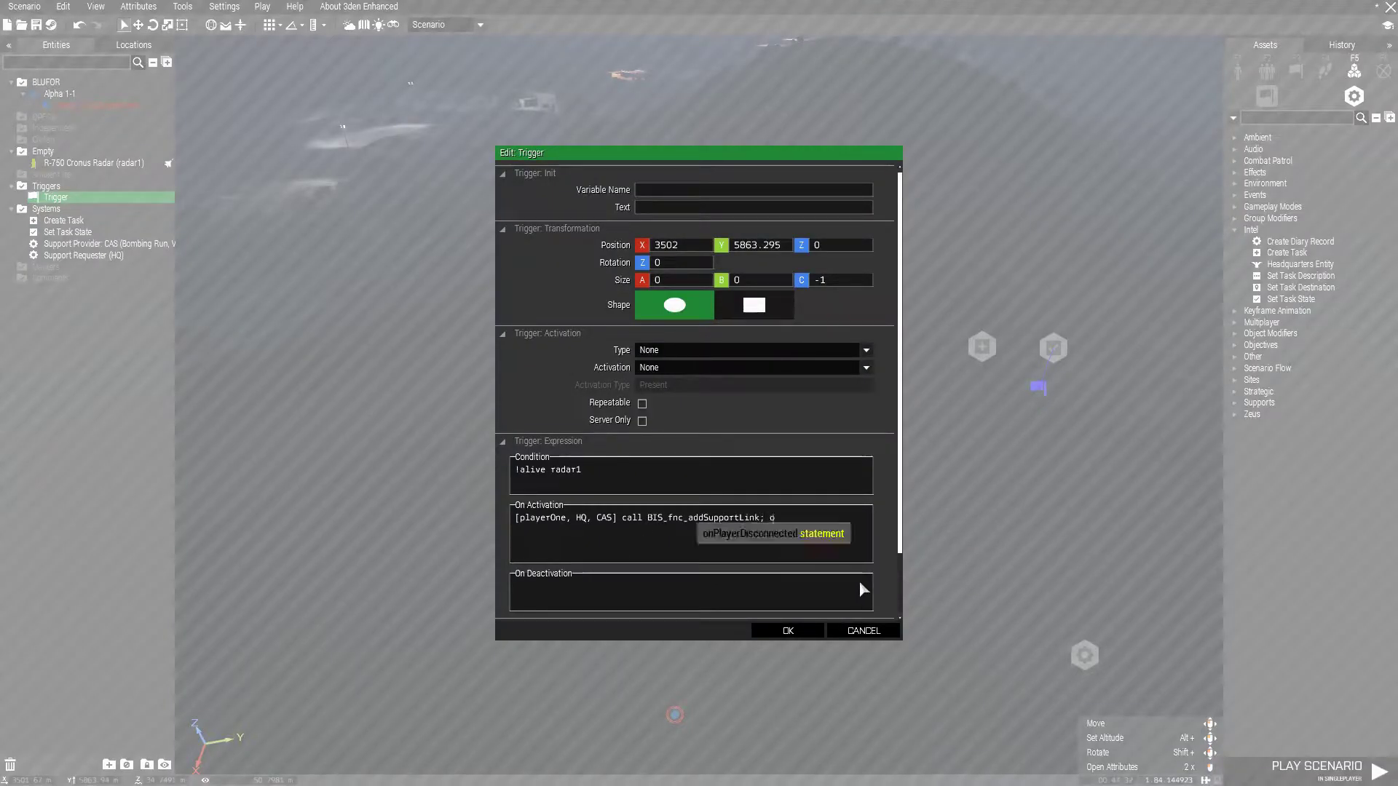
{"action": "type", "text": "bj1 = true"}
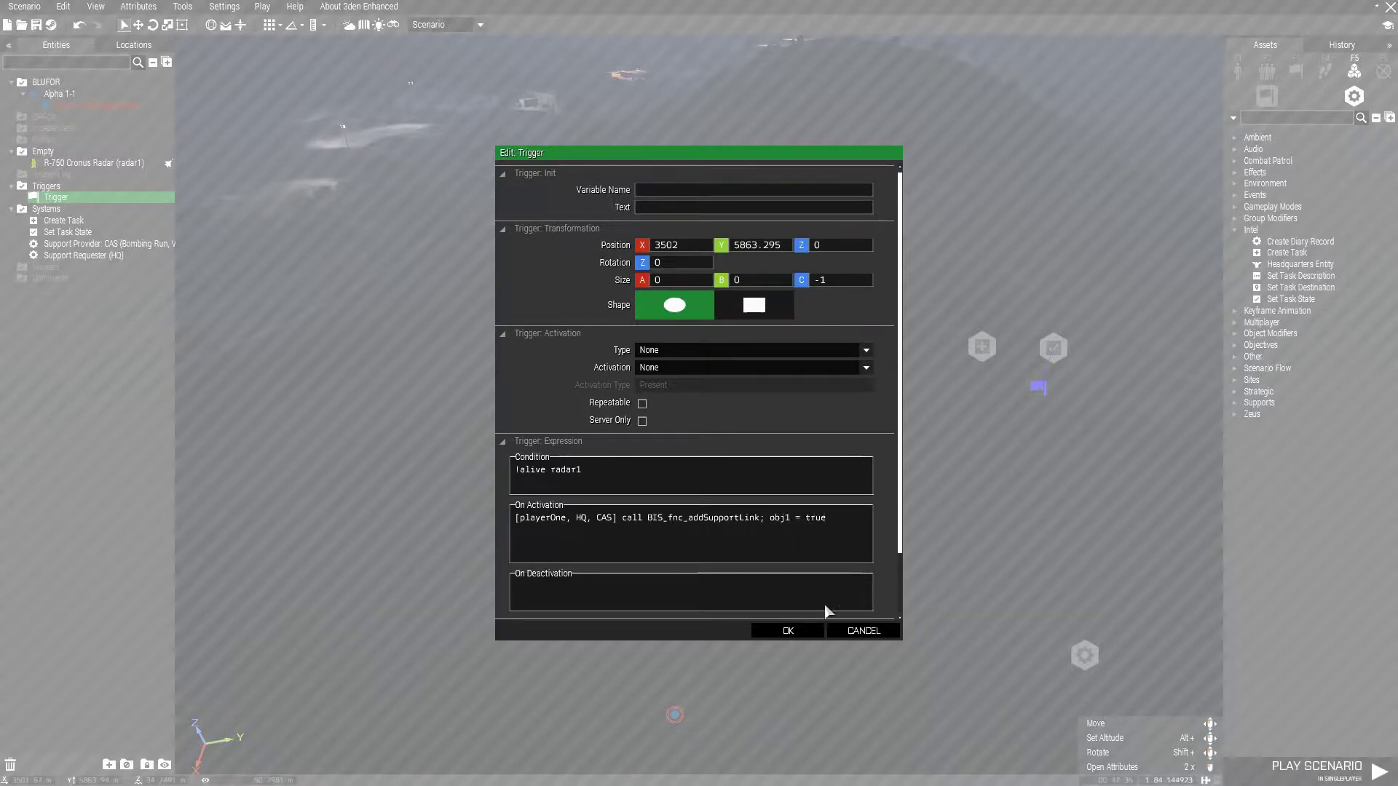
Step: Confirm the trigger edits and fly the camera forward to the village house
{"action": "left_click", "coordinate": [800, 631]}
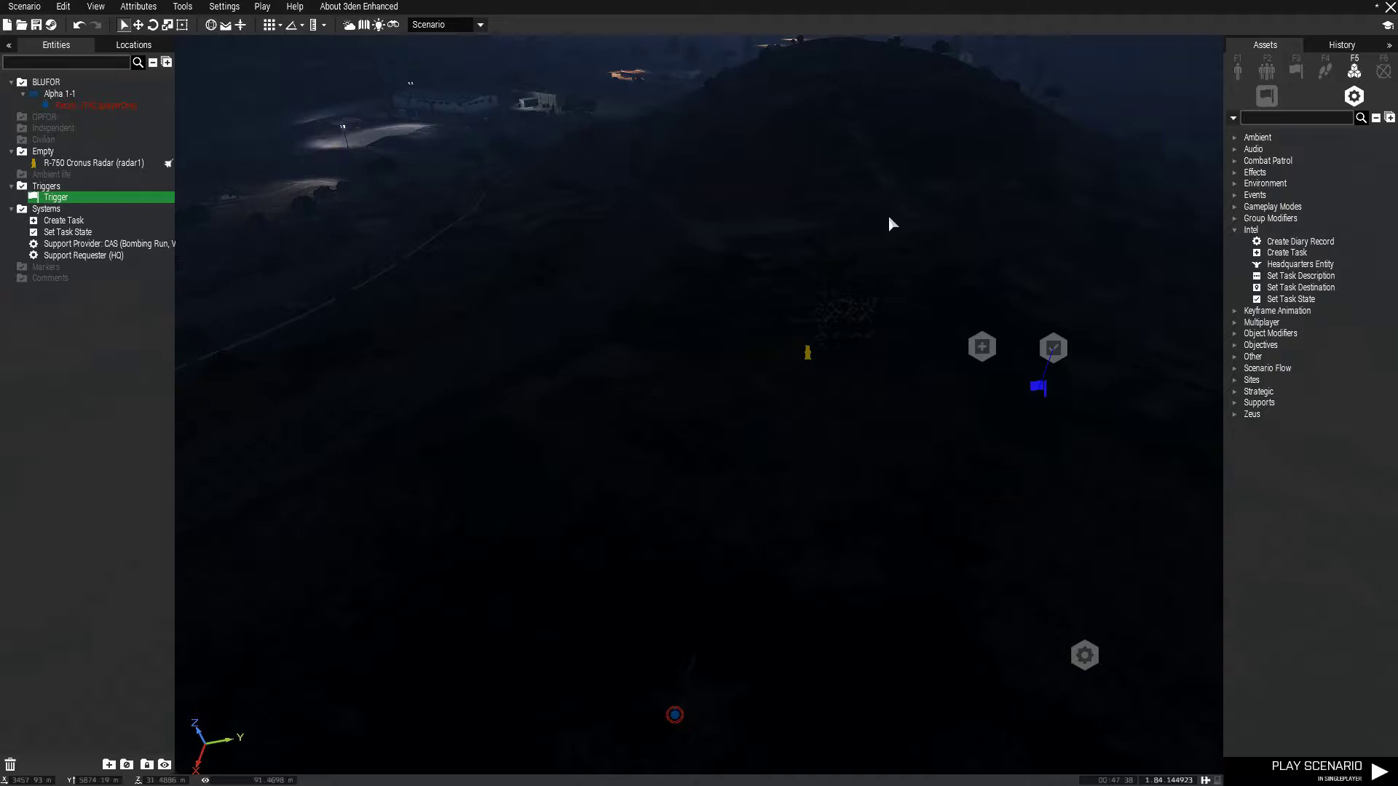
{"action": "key", "text": "w"}
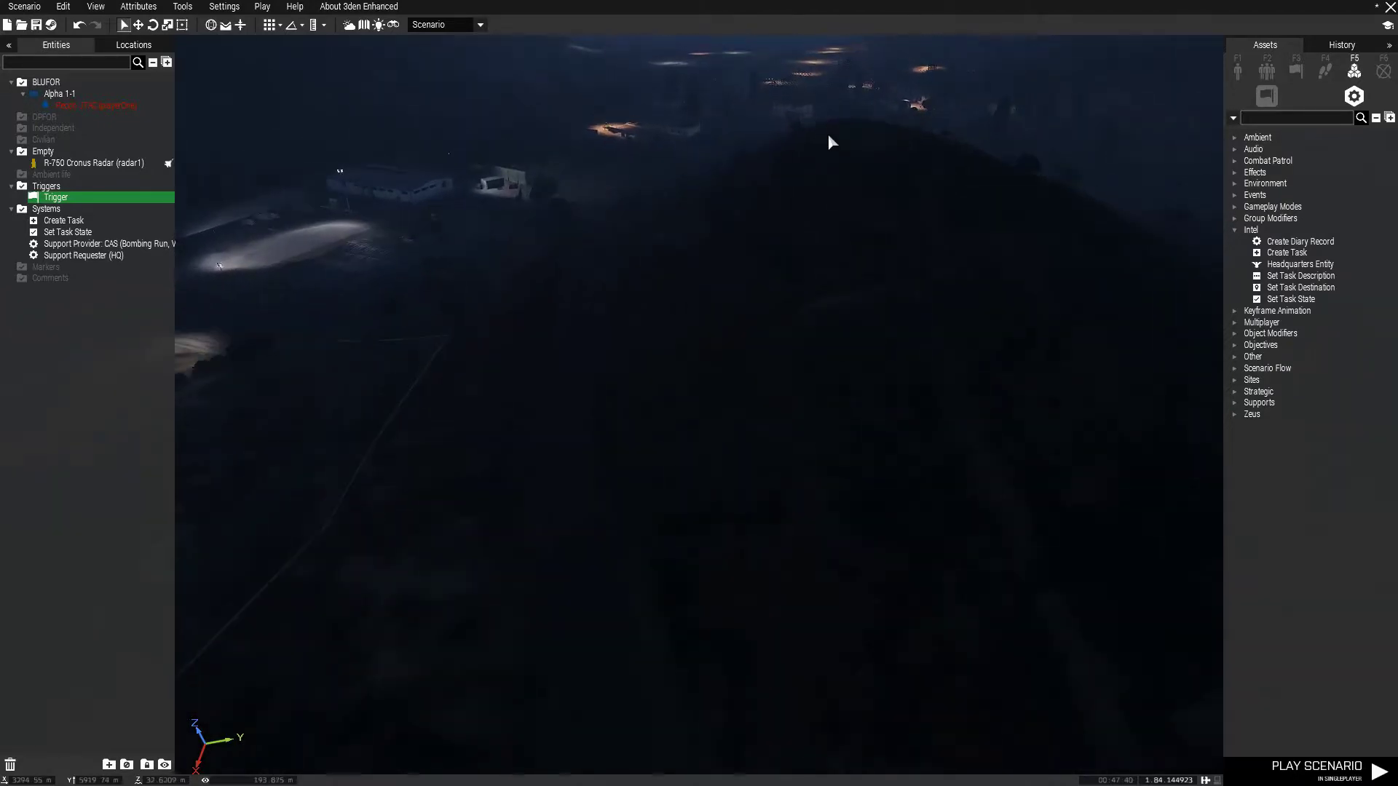
{"action": "key", "text": "w"}
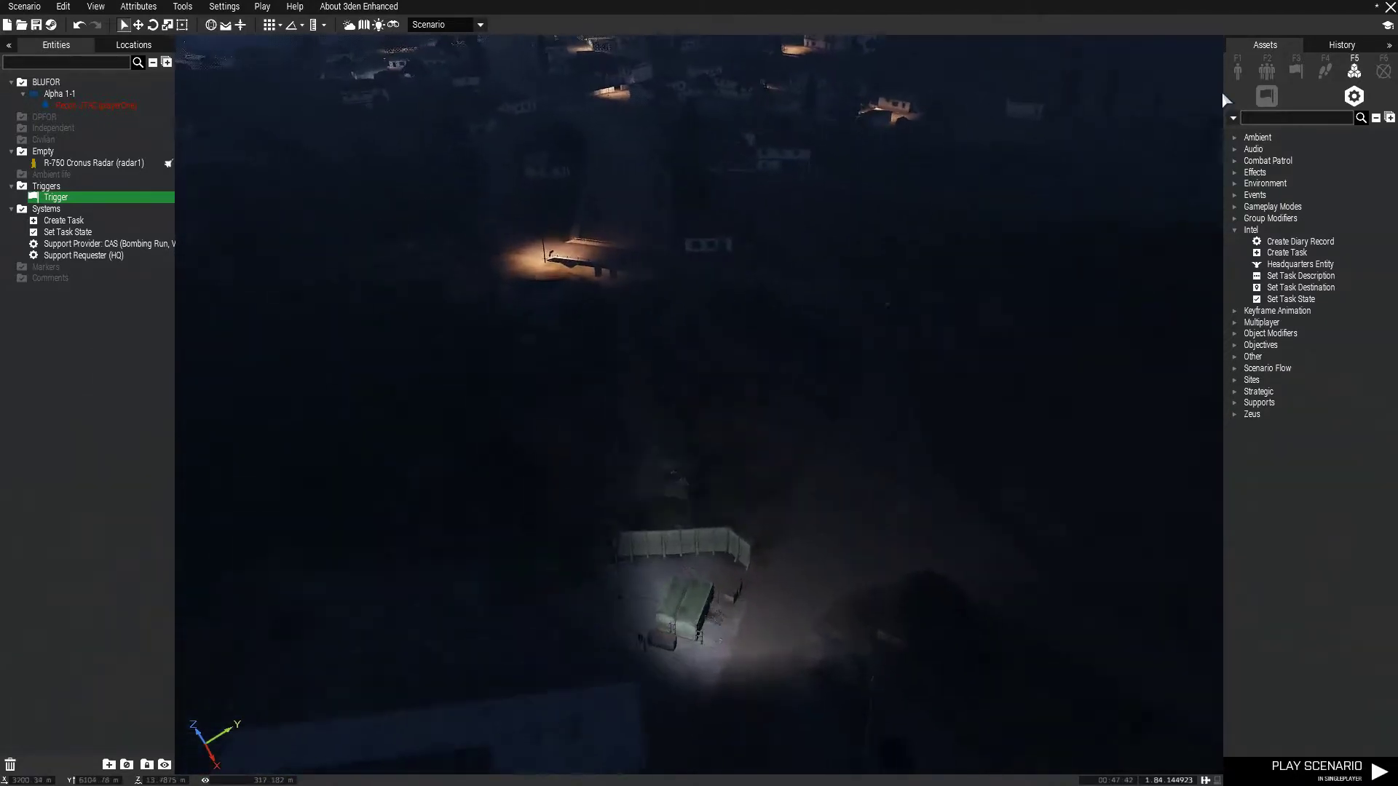
{"action": "key", "text": "w"}
{"action": "left_click", "coordinate": [1238, 71]}
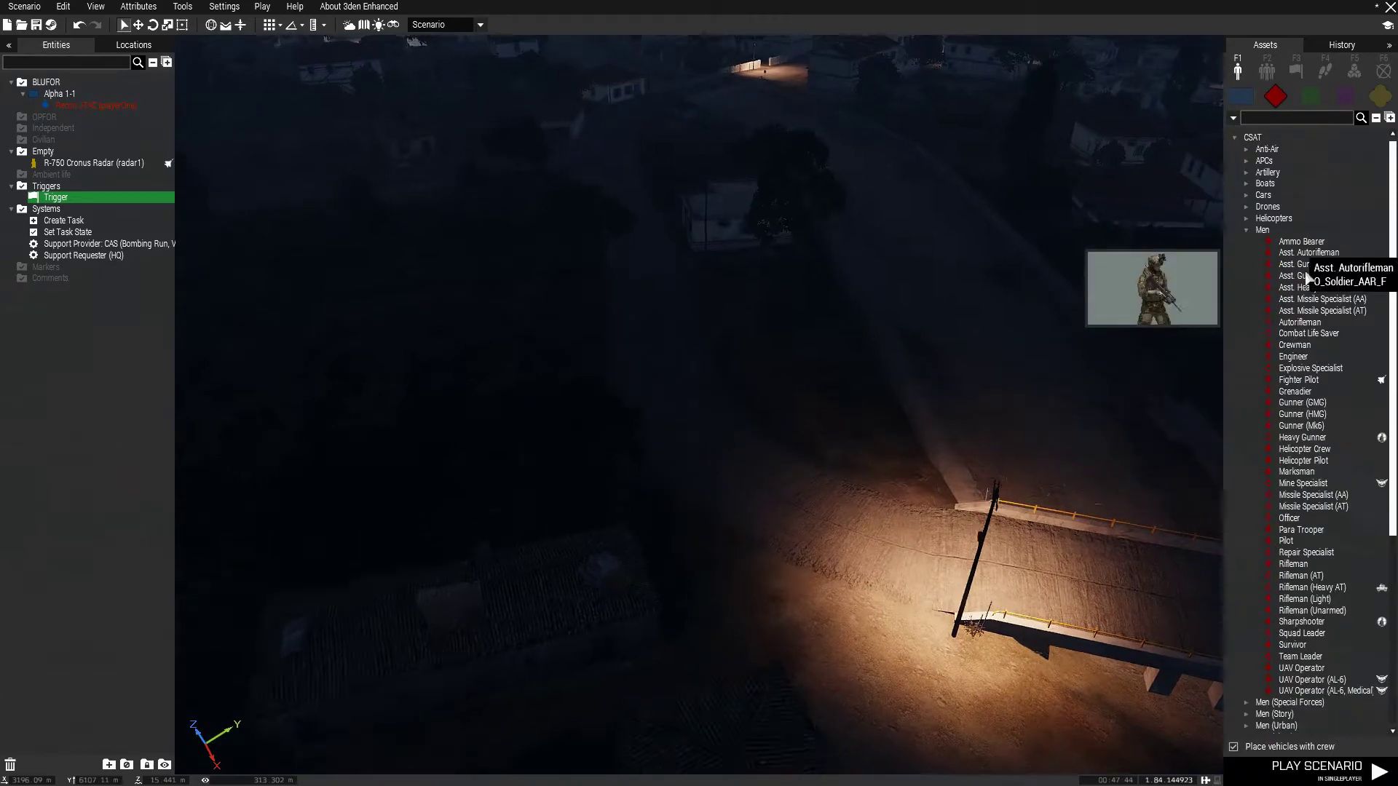
{"action": "key", "text": "w"}
Step: Place a CSAT S-750 Rhea beside the house, rotate it and shift it left
{"action": "left_click", "coordinate": [1246, 230]}
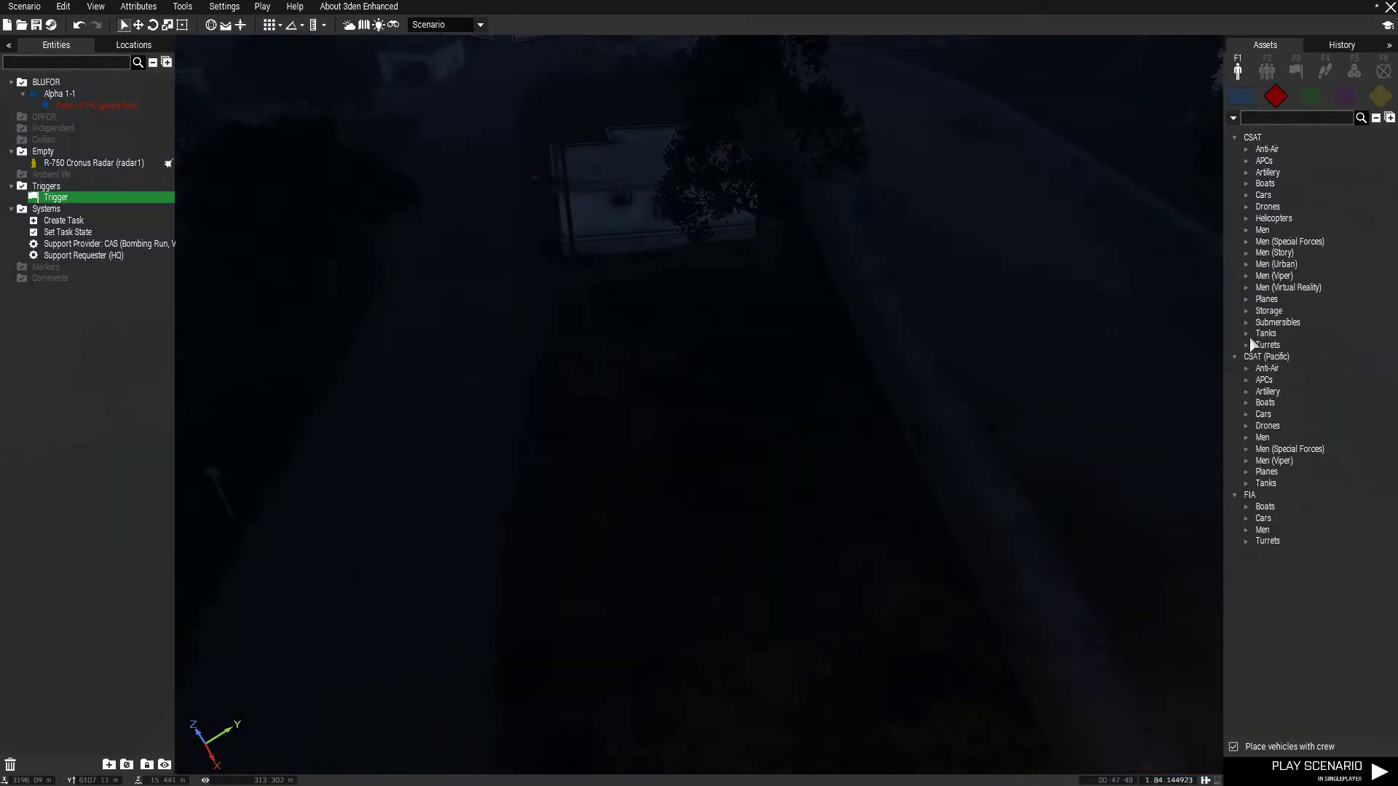
{"action": "left_click", "coordinate": [1245, 345]}
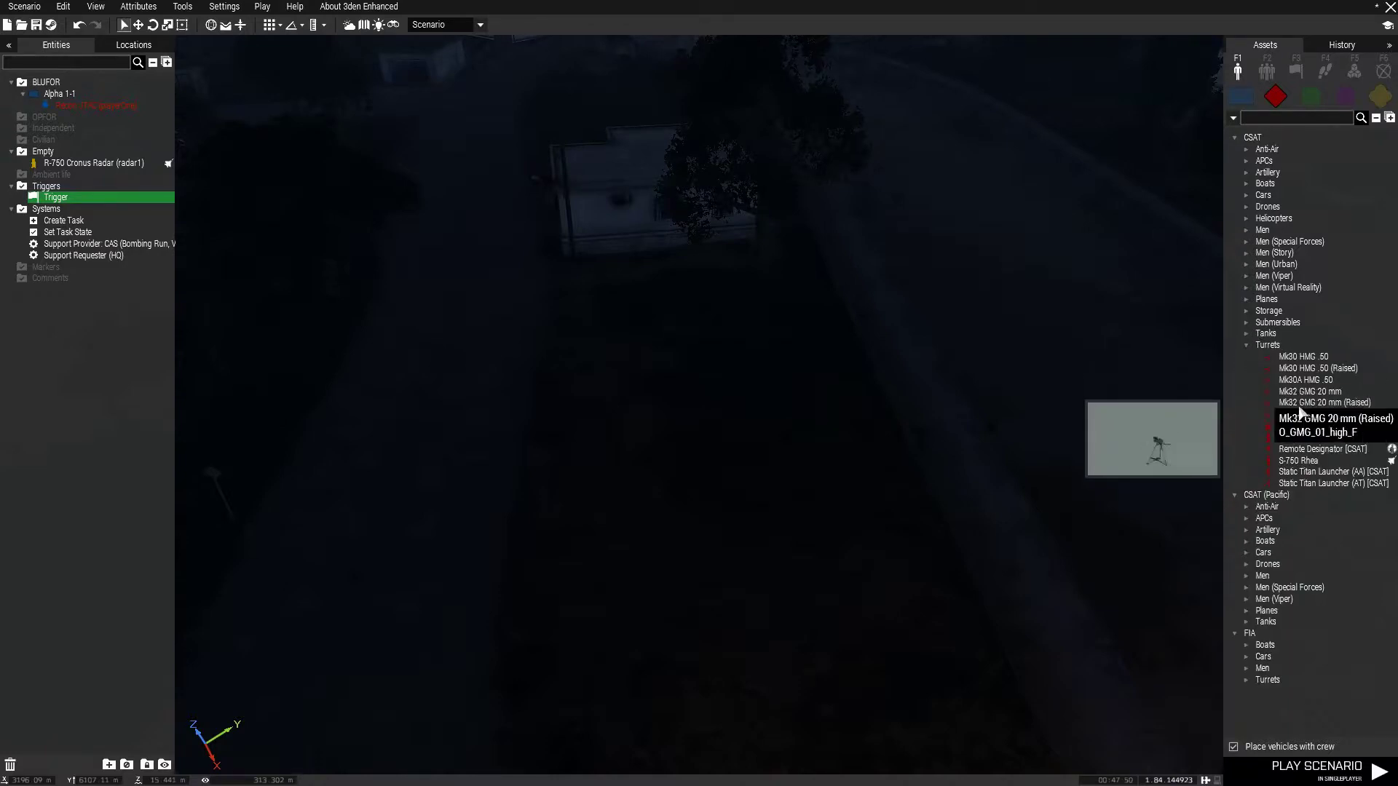
{"action": "left_click", "coordinate": [1303, 461]}
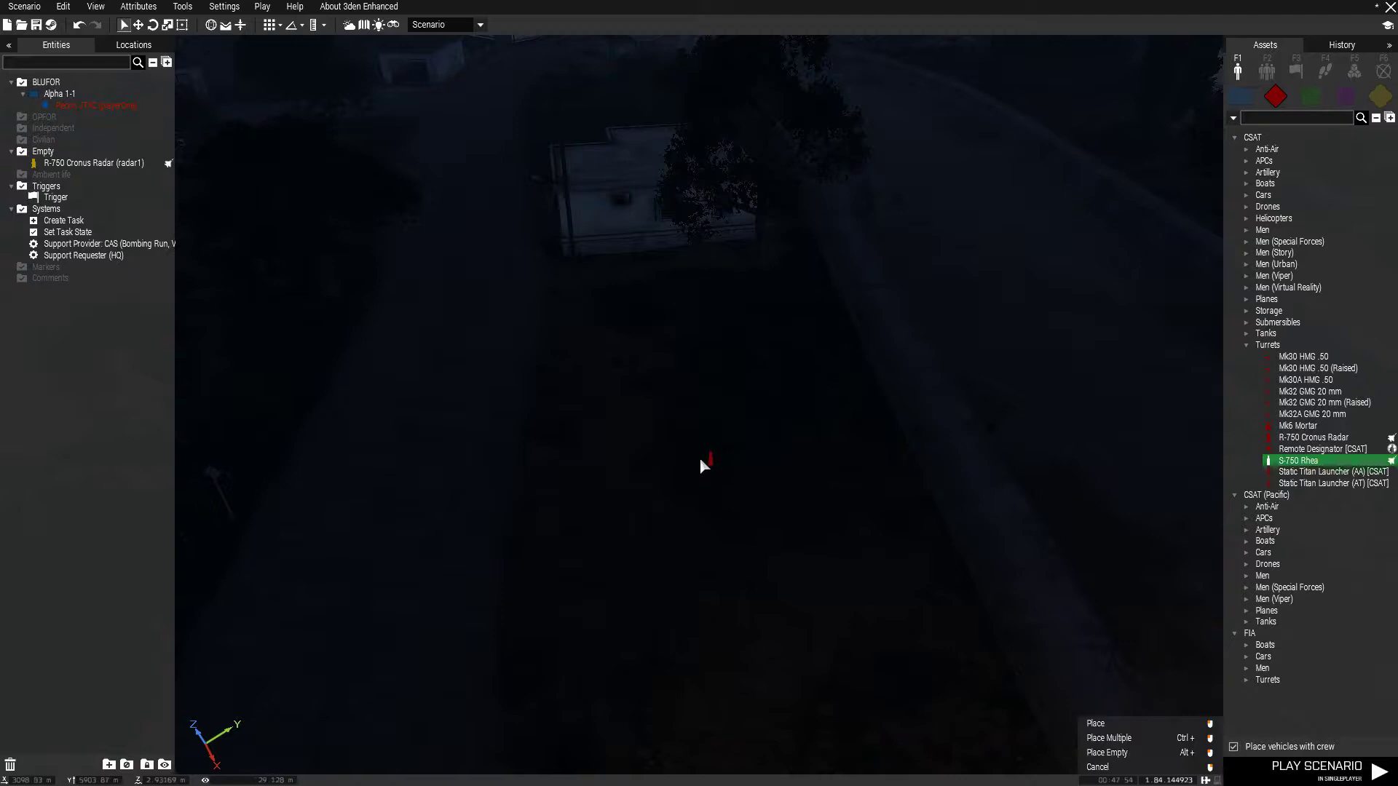
{"action": "left_click", "coordinate": [689, 454]}
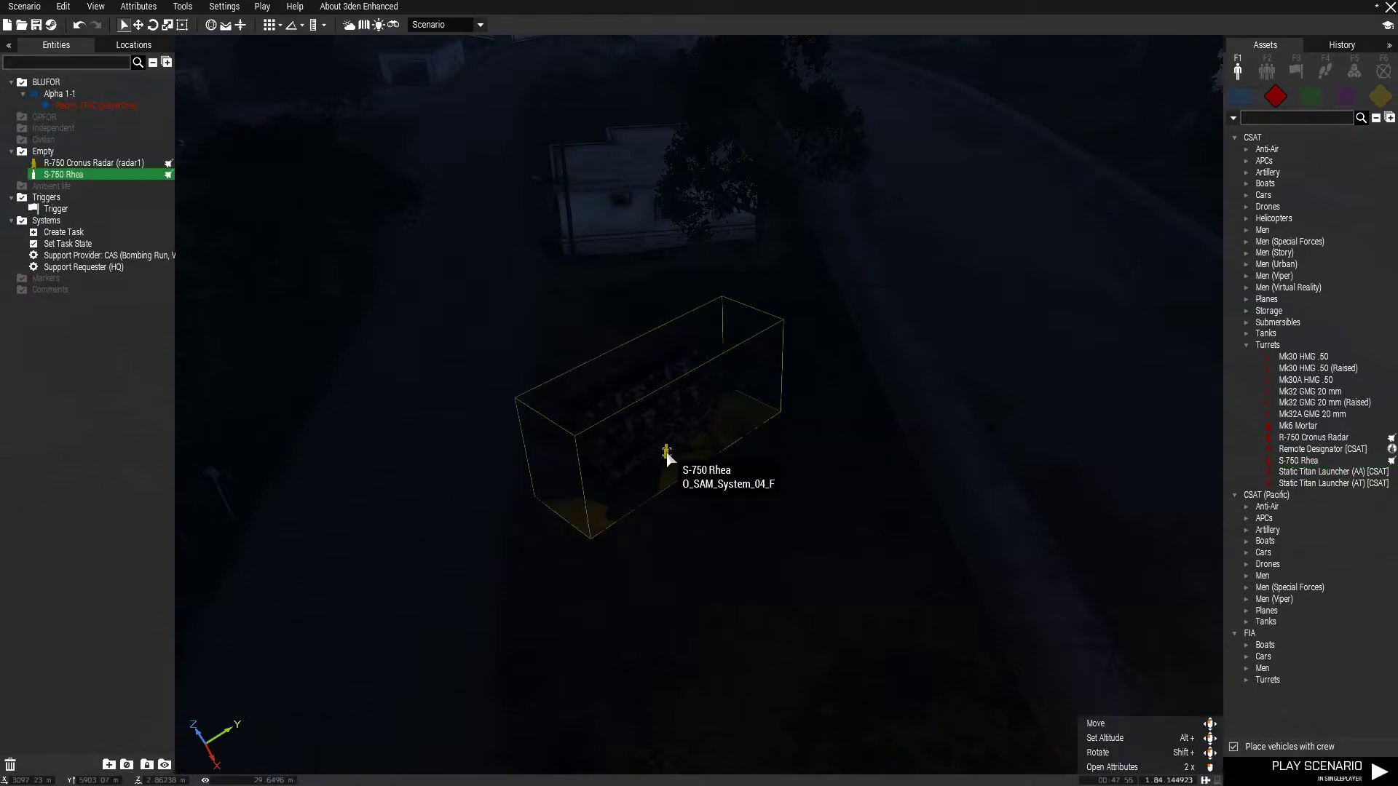
{"action": "left_click_drag", "start_coordinate": [688, 455], "coordinate": [877, 306], "text": "shift"}
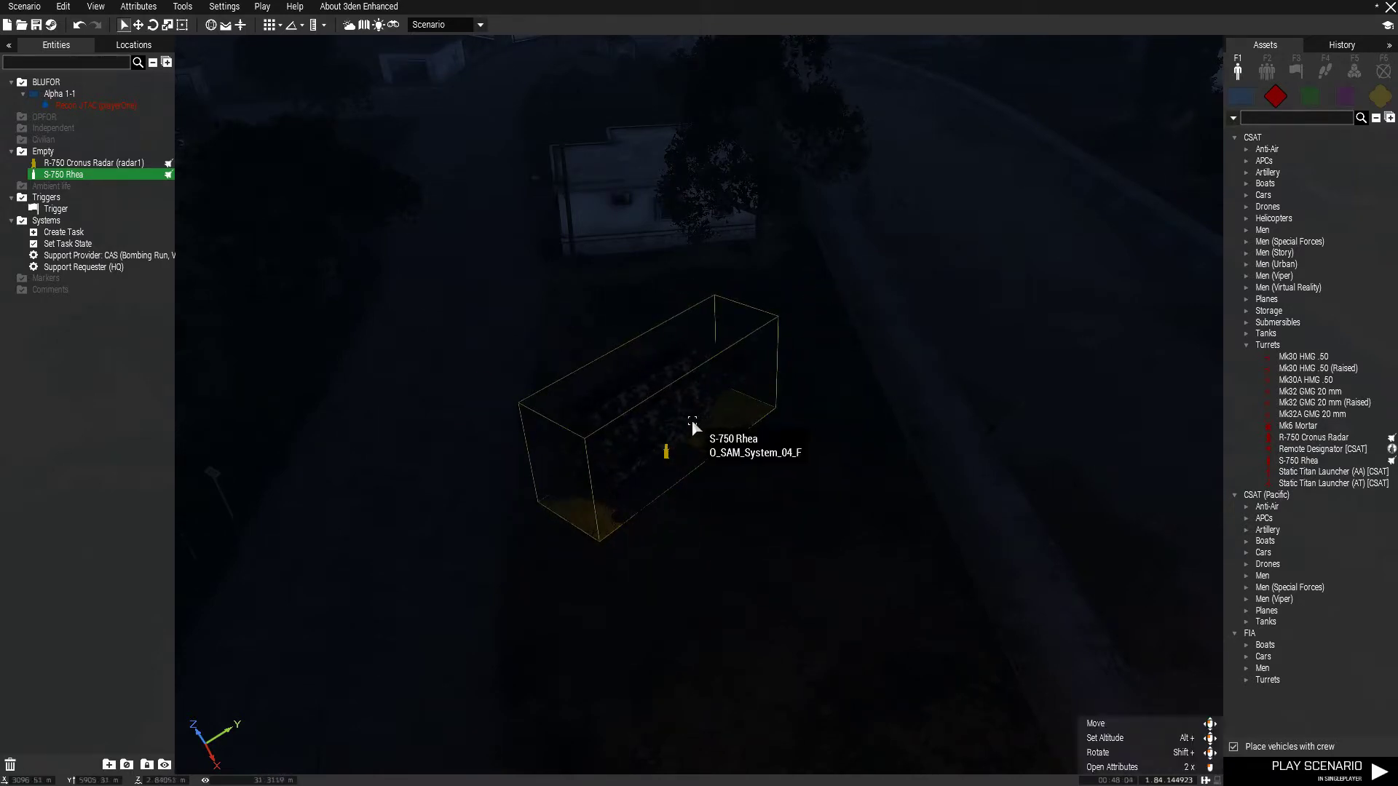
{"action": "left_click_drag", "start_coordinate": [692, 431], "coordinate": [551, 407]}
Step: Place two CSAT Men (Urban) Engineers, one near the Rhea and one by the road
{"action": "key", "text": "a"}
{"action": "left_click", "coordinate": [1246, 344]}
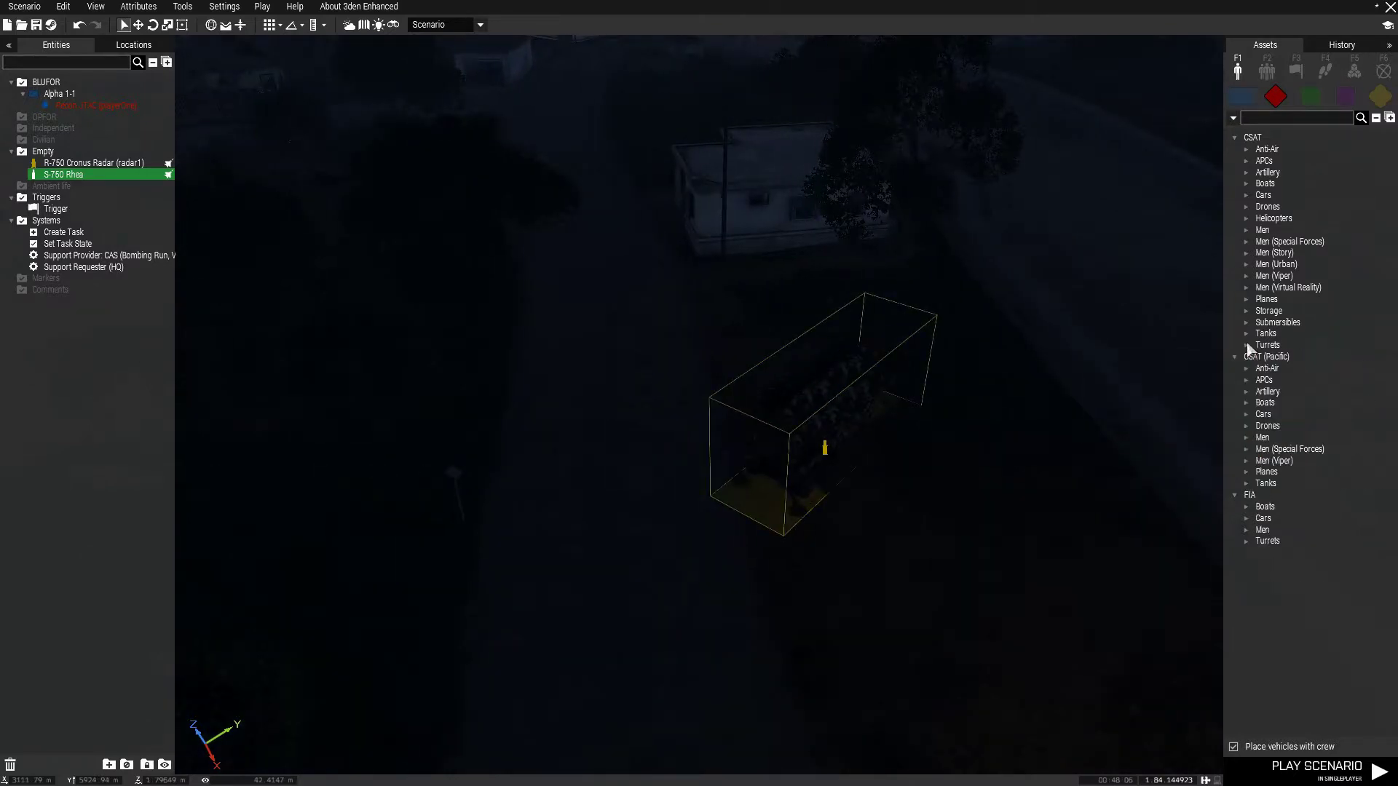
{"action": "left_click", "coordinate": [1250, 265]}
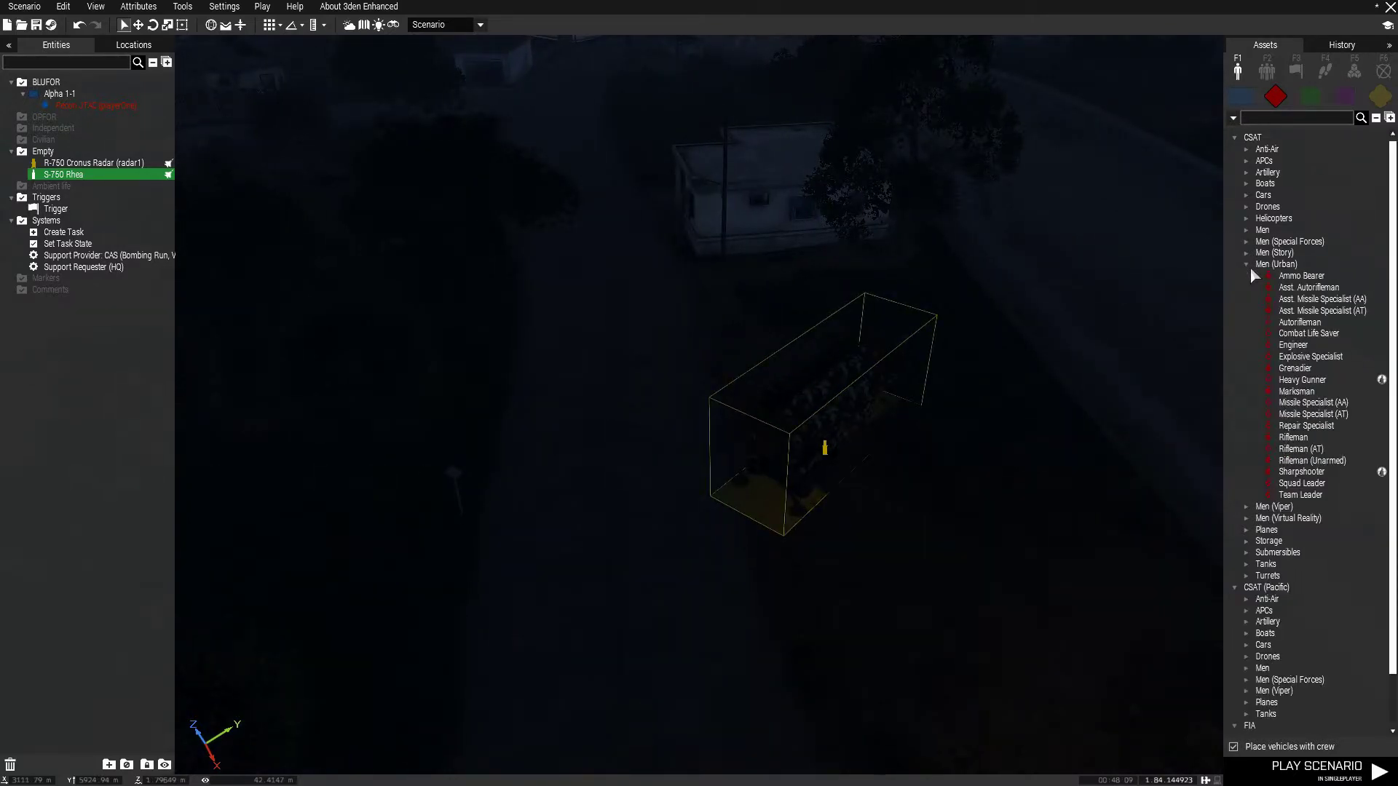
{"action": "left_click", "coordinate": [1300, 356]}
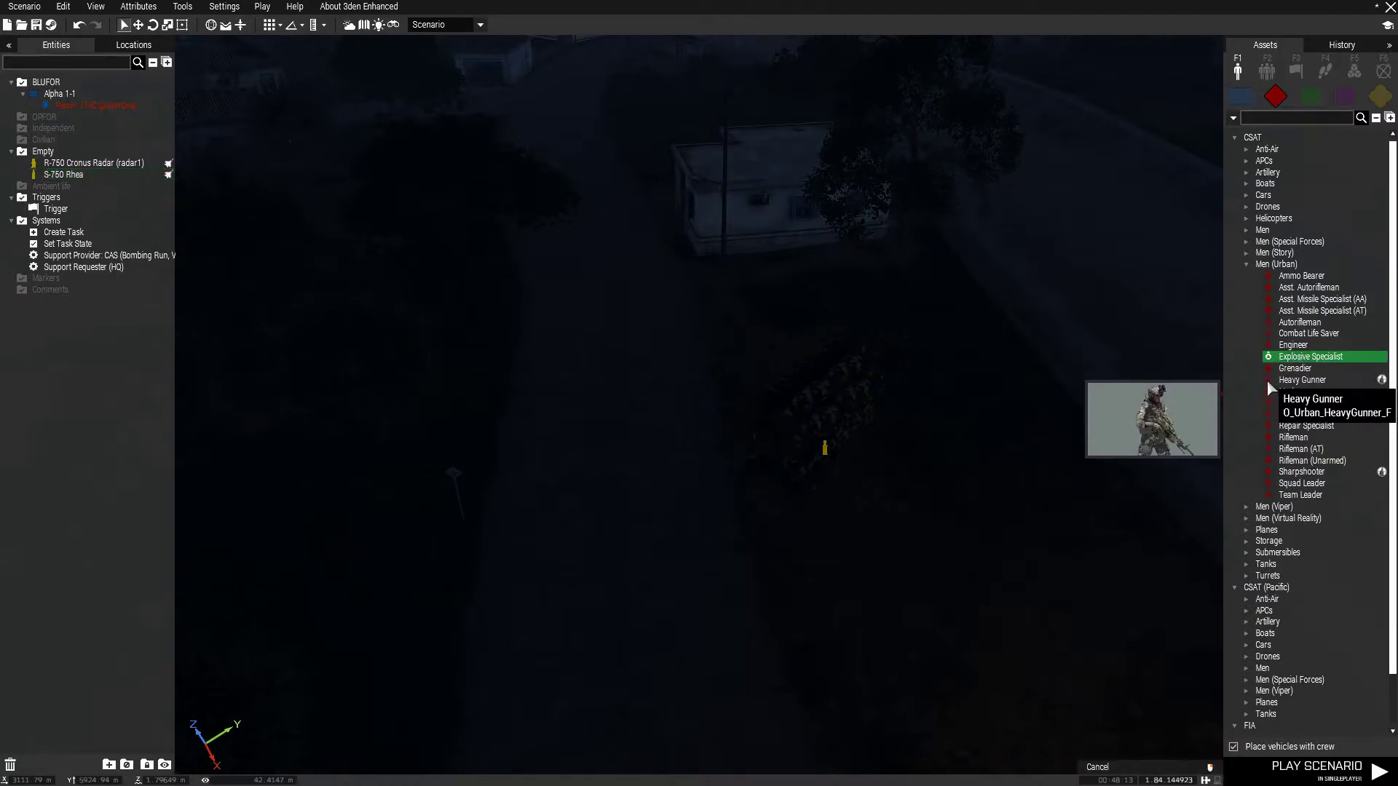
{"action": "left_click", "coordinate": [1293, 345]}
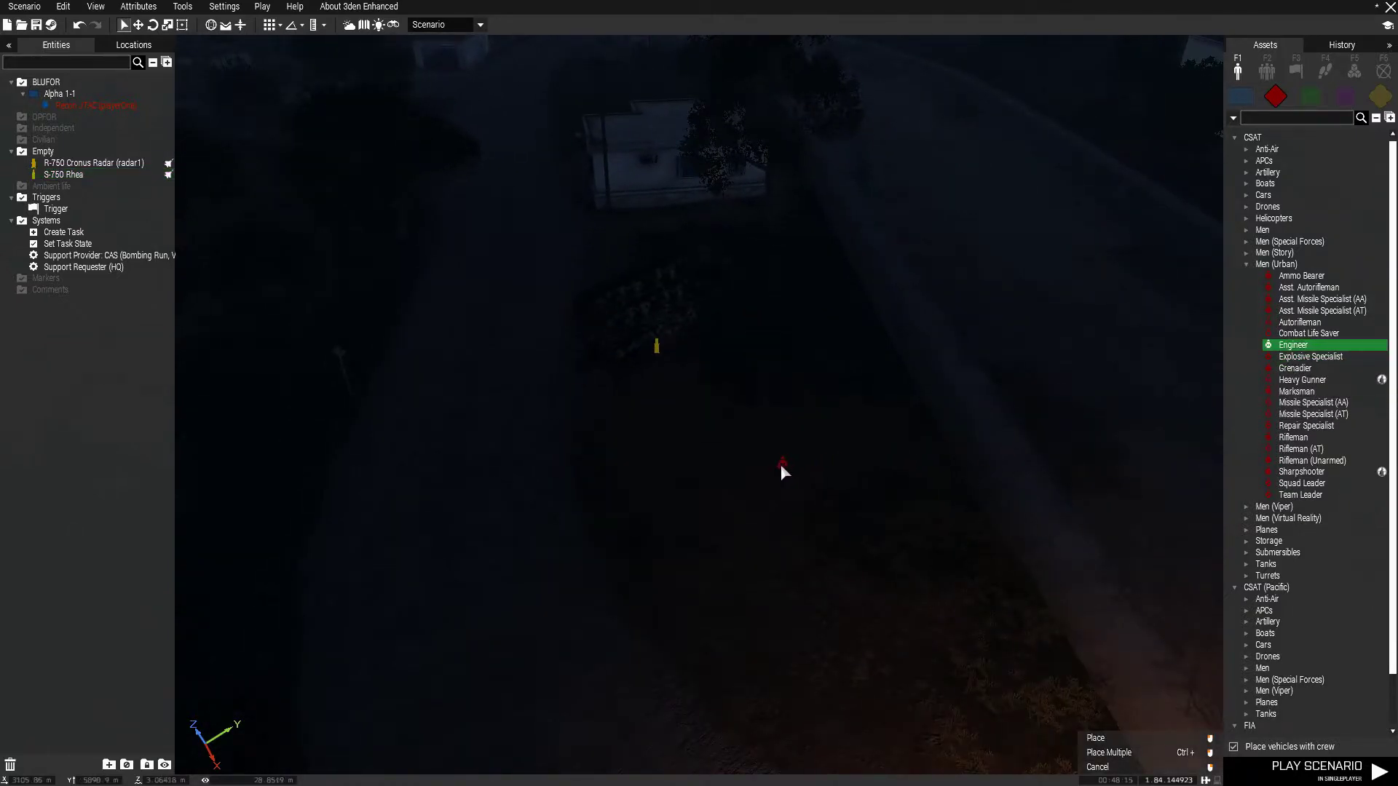
{"action": "left_click", "coordinate": [769, 452]}
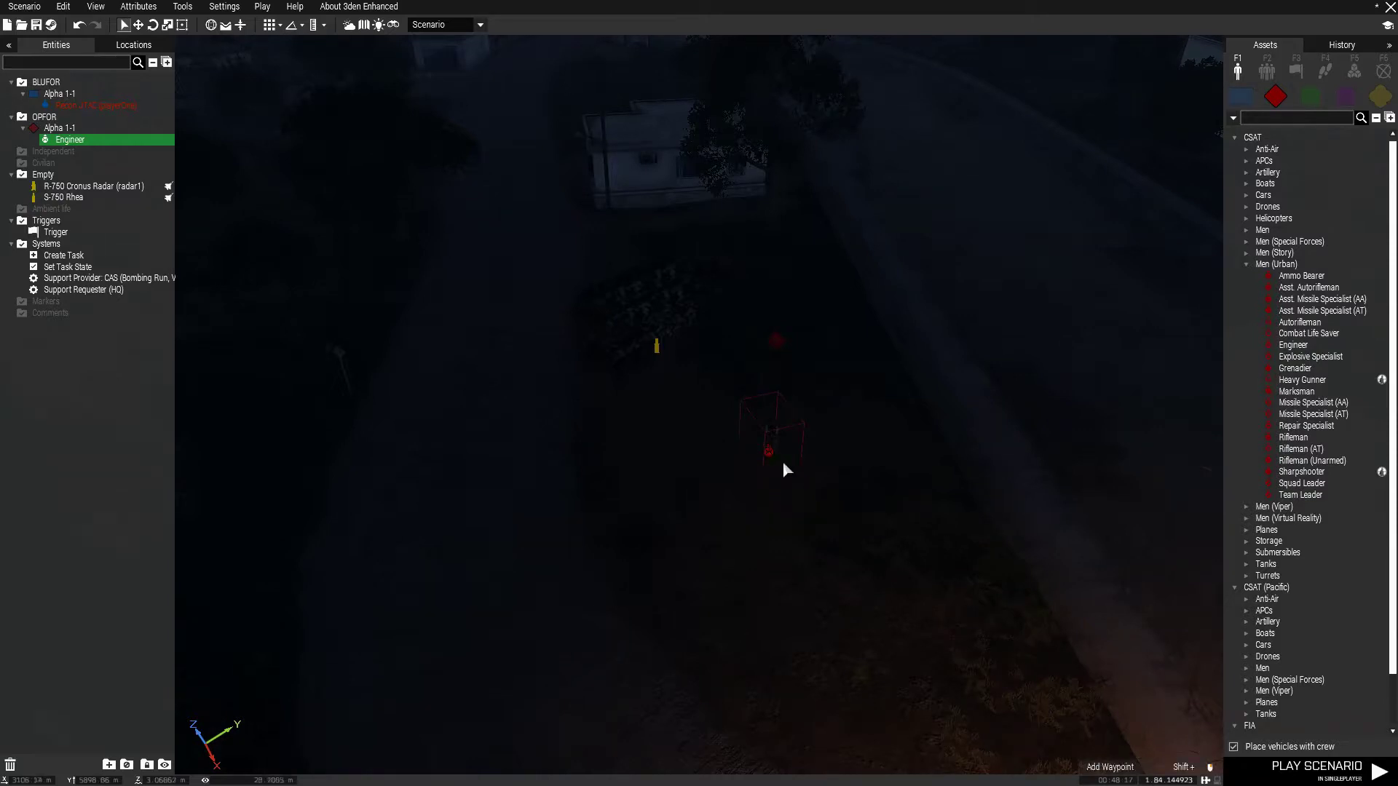
{"action": "left_click", "coordinate": [479, 383]}
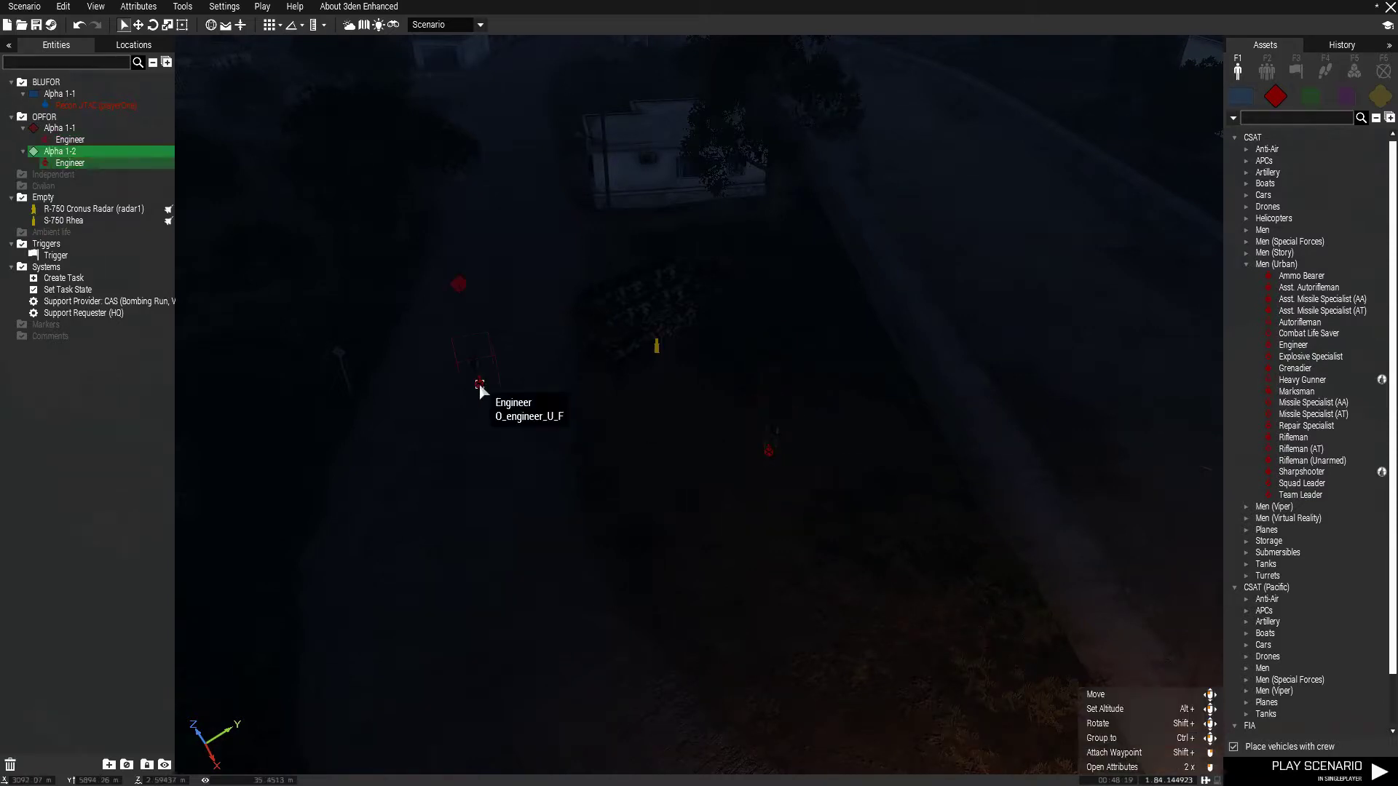
Step: Place a CSAT Qilin (Unarmed) near the Rhea and rotate it toward the road
{"action": "left_click", "coordinate": [1246, 264]}
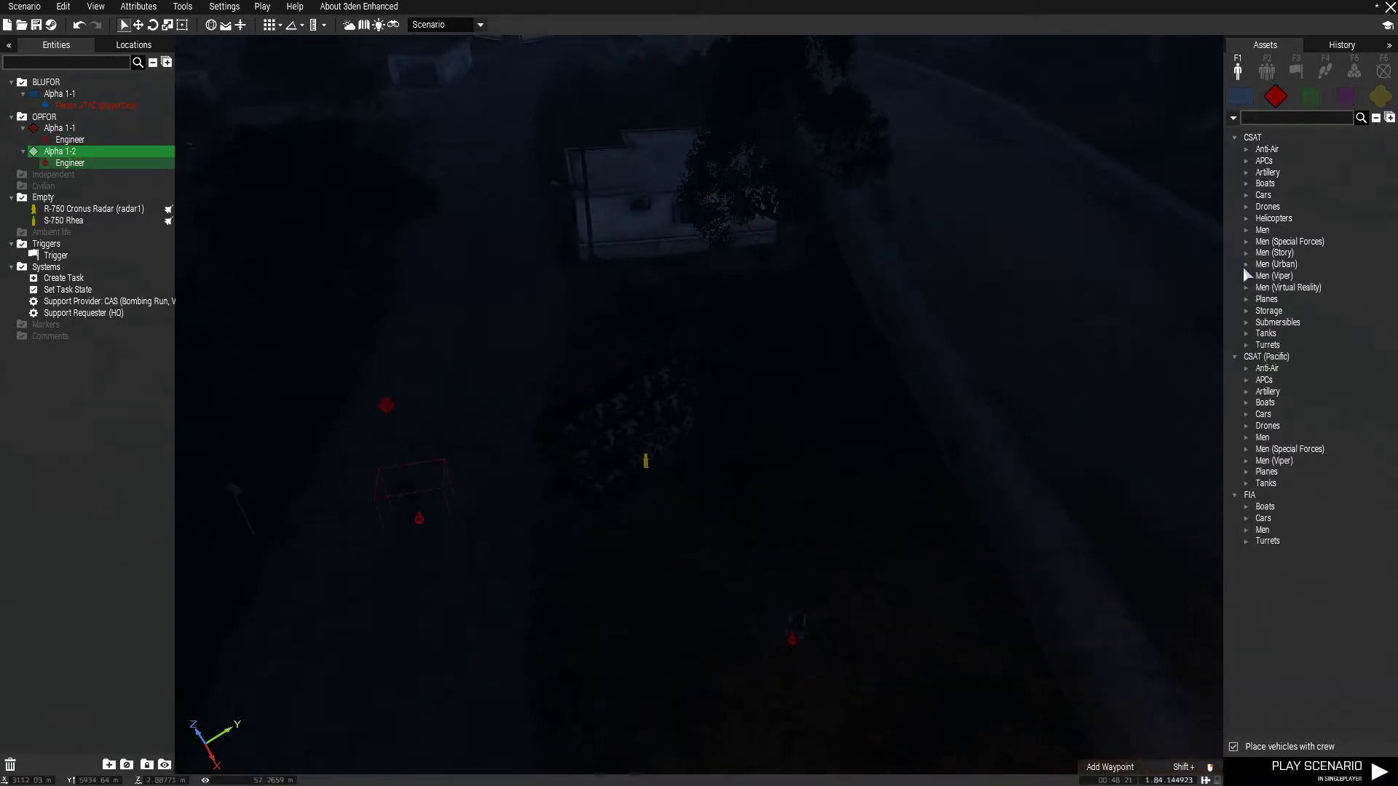
{"action": "left_click", "coordinate": [1246, 195]}
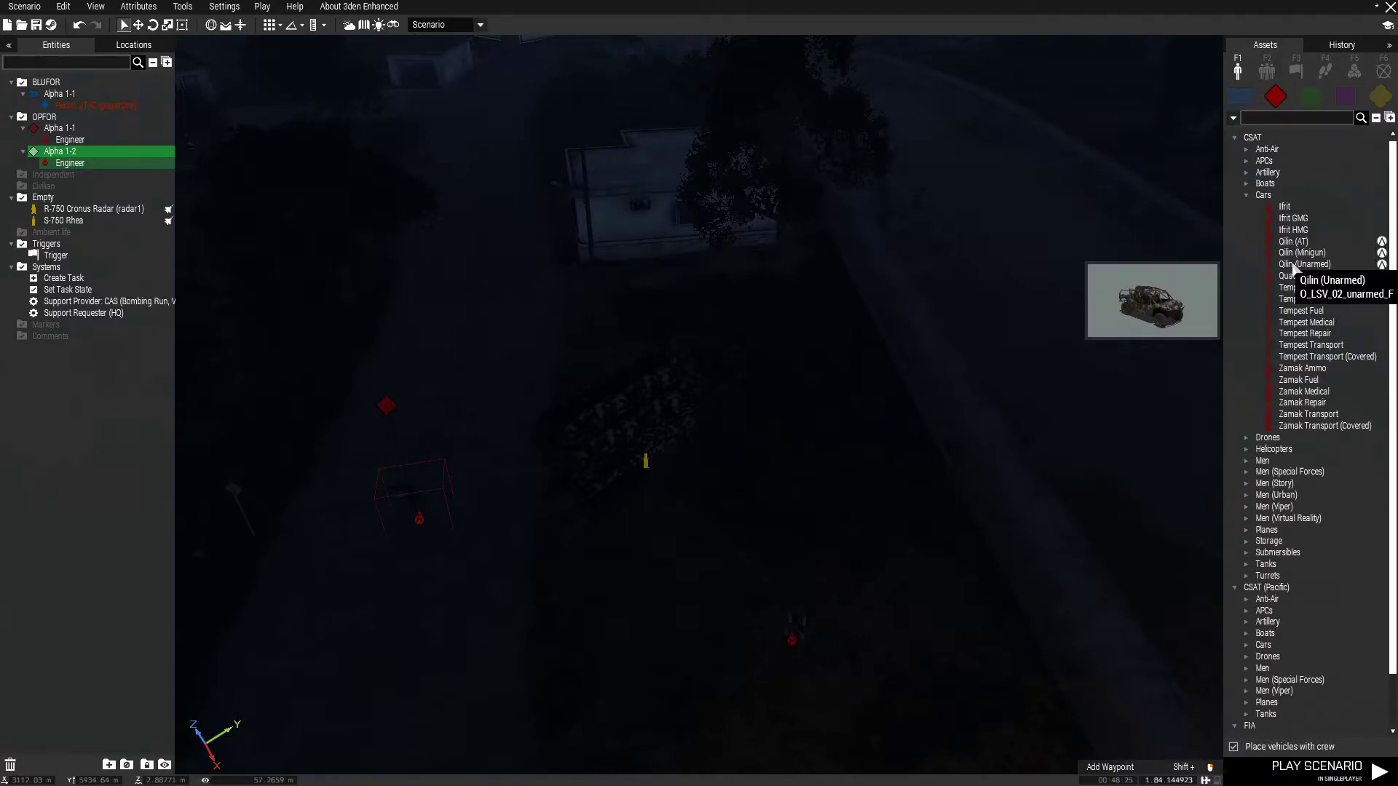
{"action": "left_click", "coordinate": [1298, 264]}
{"action": "left_click", "coordinate": [586, 616]}
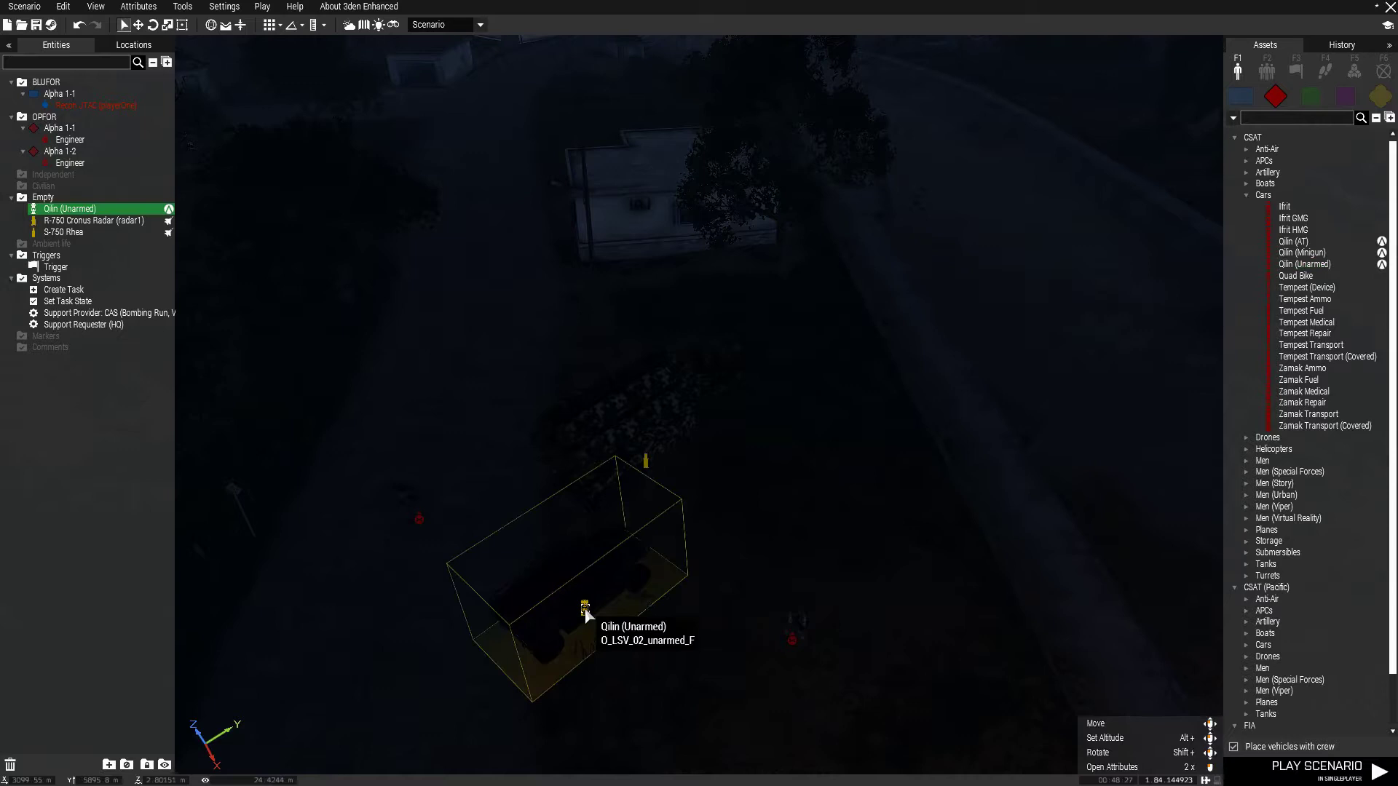
{"action": "left_click_drag", "start_coordinate": [603, 619], "coordinate": [549, 618], "text": "shift"}
{"action": "left_click", "coordinate": [711, 556]}
{"action": "right_click_drag", "start_coordinate": [712, 555], "coordinate": [705, 521]}
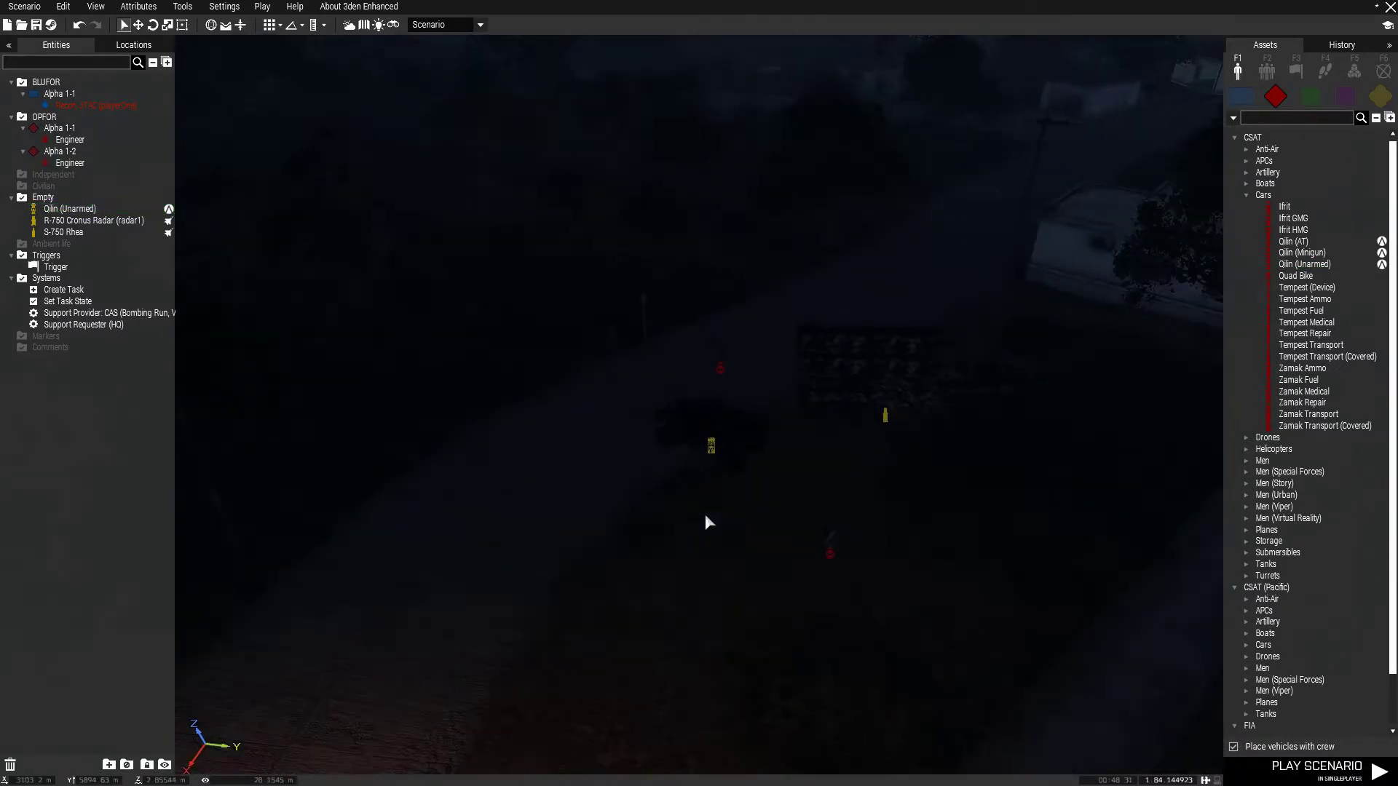
Step: Give the S-750 Rhea the variable name AA
{"action": "double_click", "coordinate": [924, 509]}
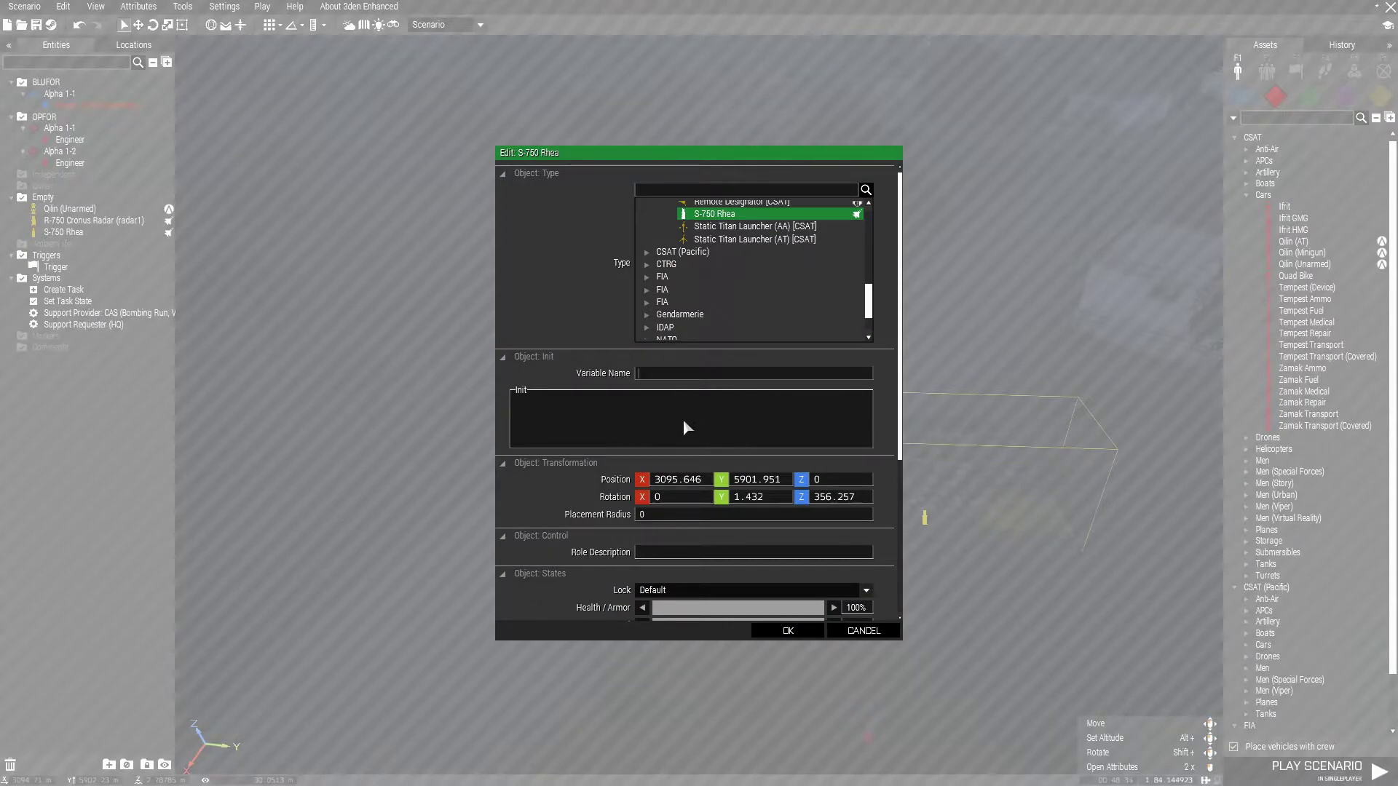
{"action": "type", "text": "AA"}
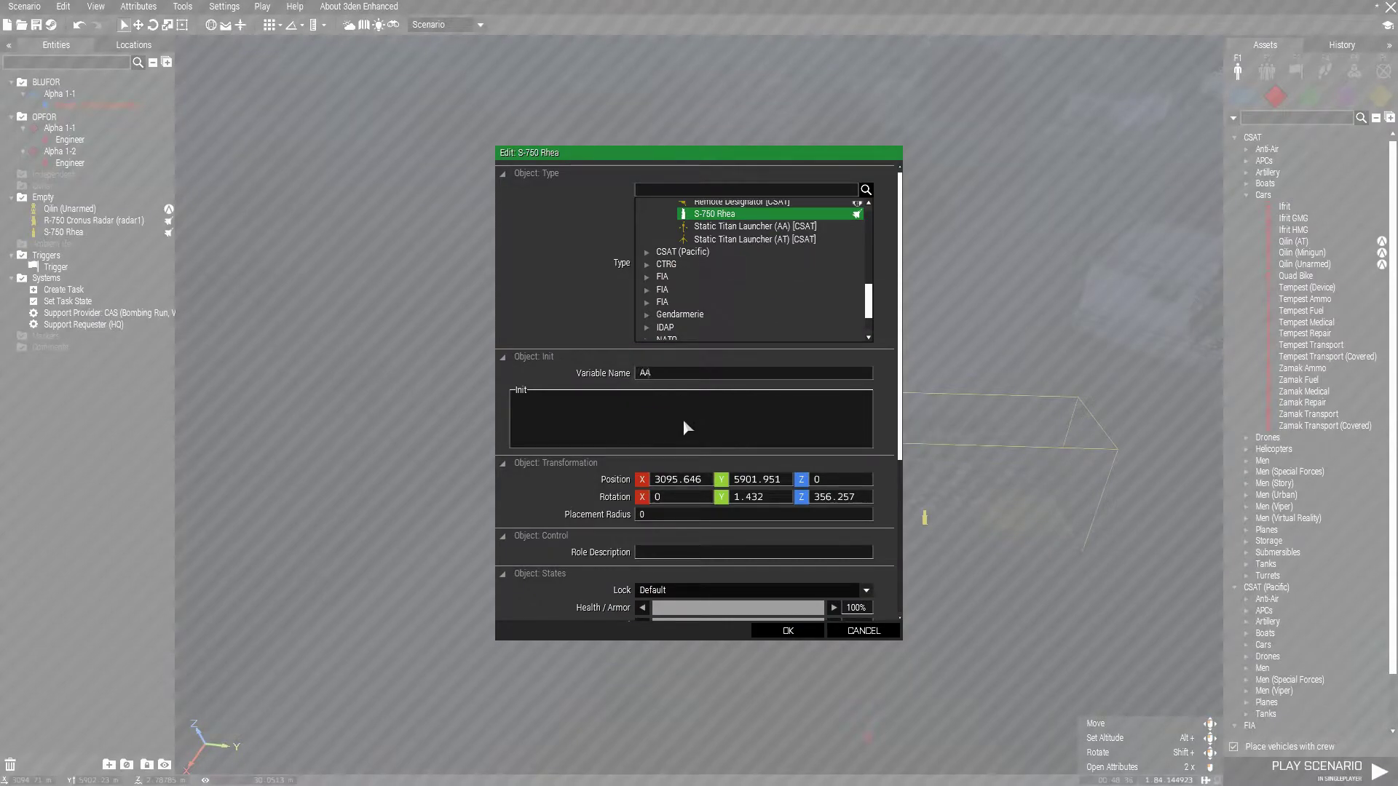
{"action": "left_click", "coordinate": [788, 631]}
{"action": "left_click", "coordinate": [1294, 73]}
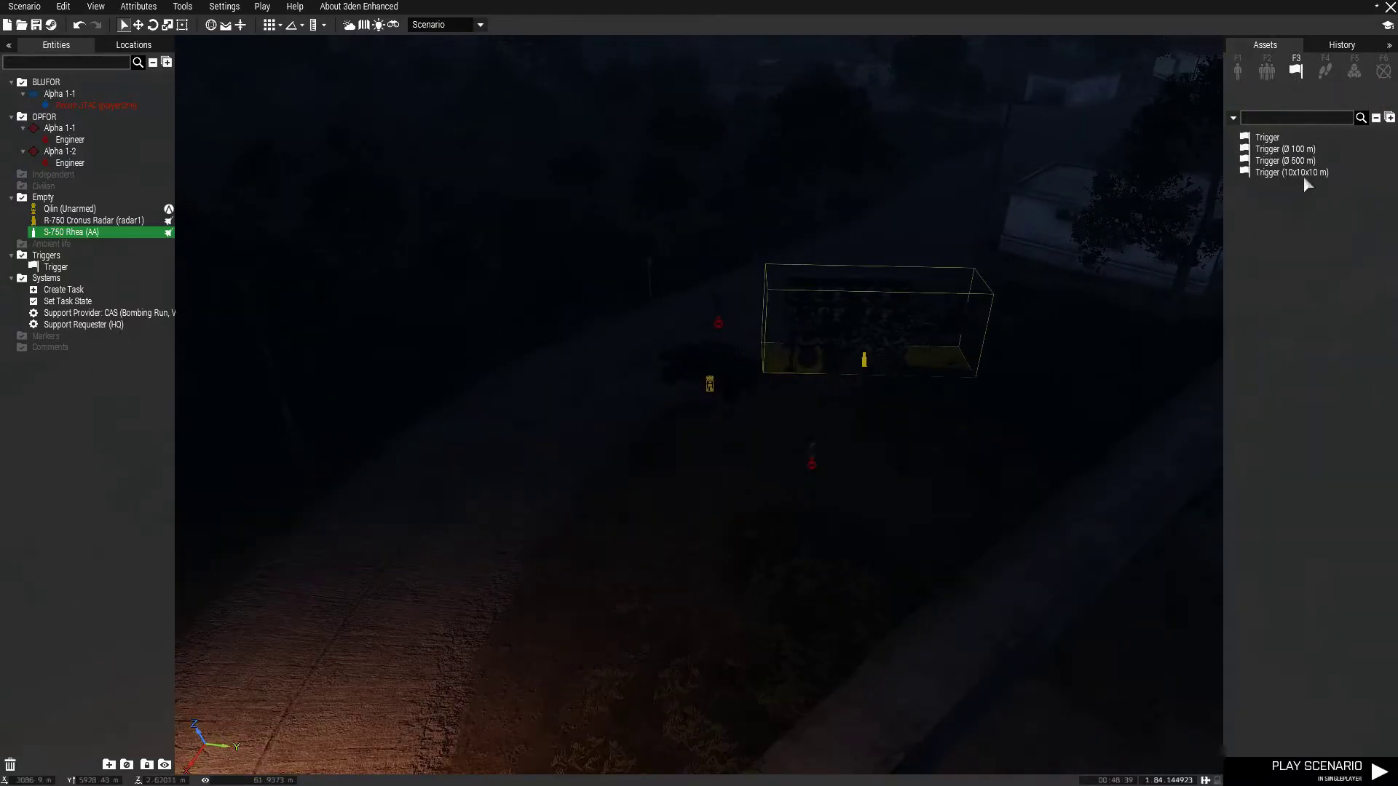
Step: Place a trigger with condition !alive AA and On Activation obj2 = true
{"action": "left_click", "coordinate": [1267, 137]}
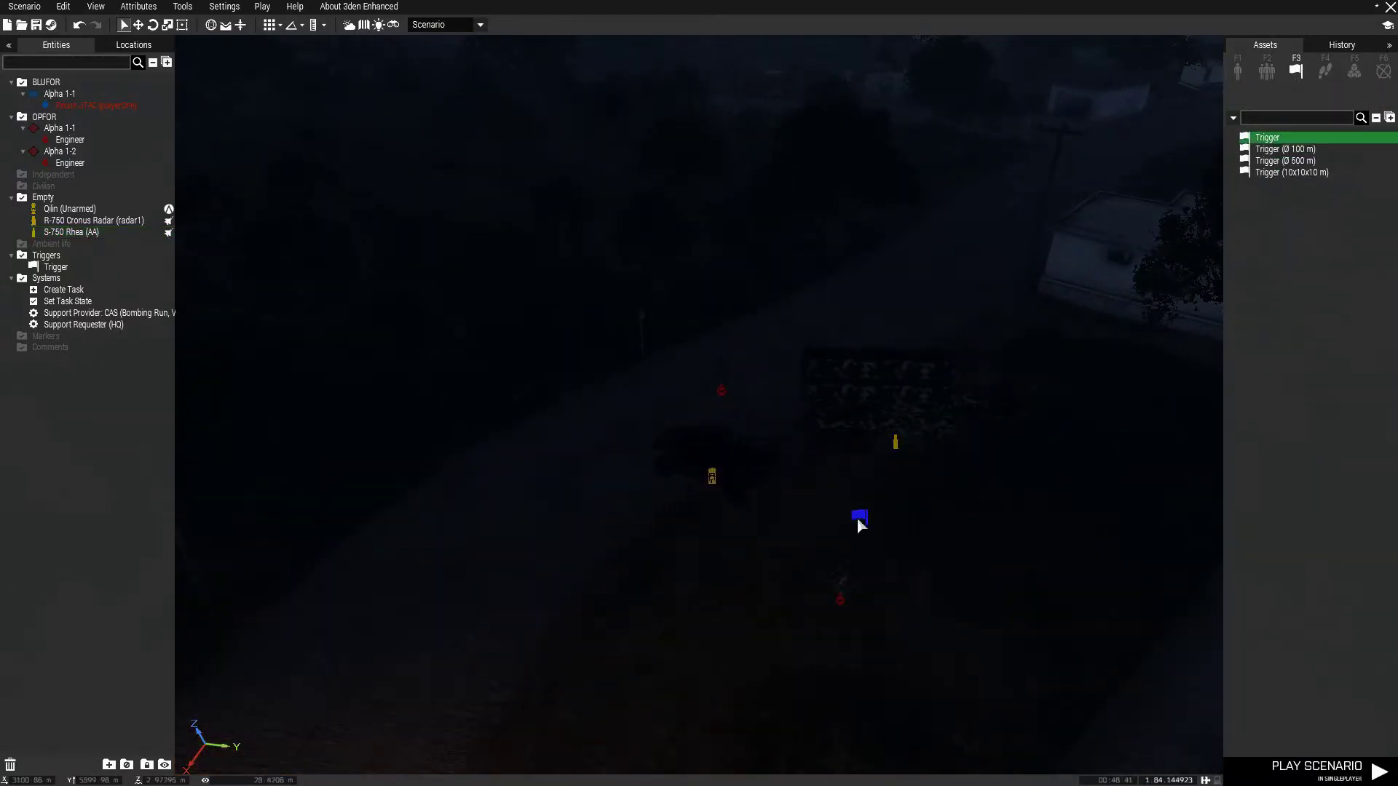
{"action": "double_click", "coordinate": [858, 518]}
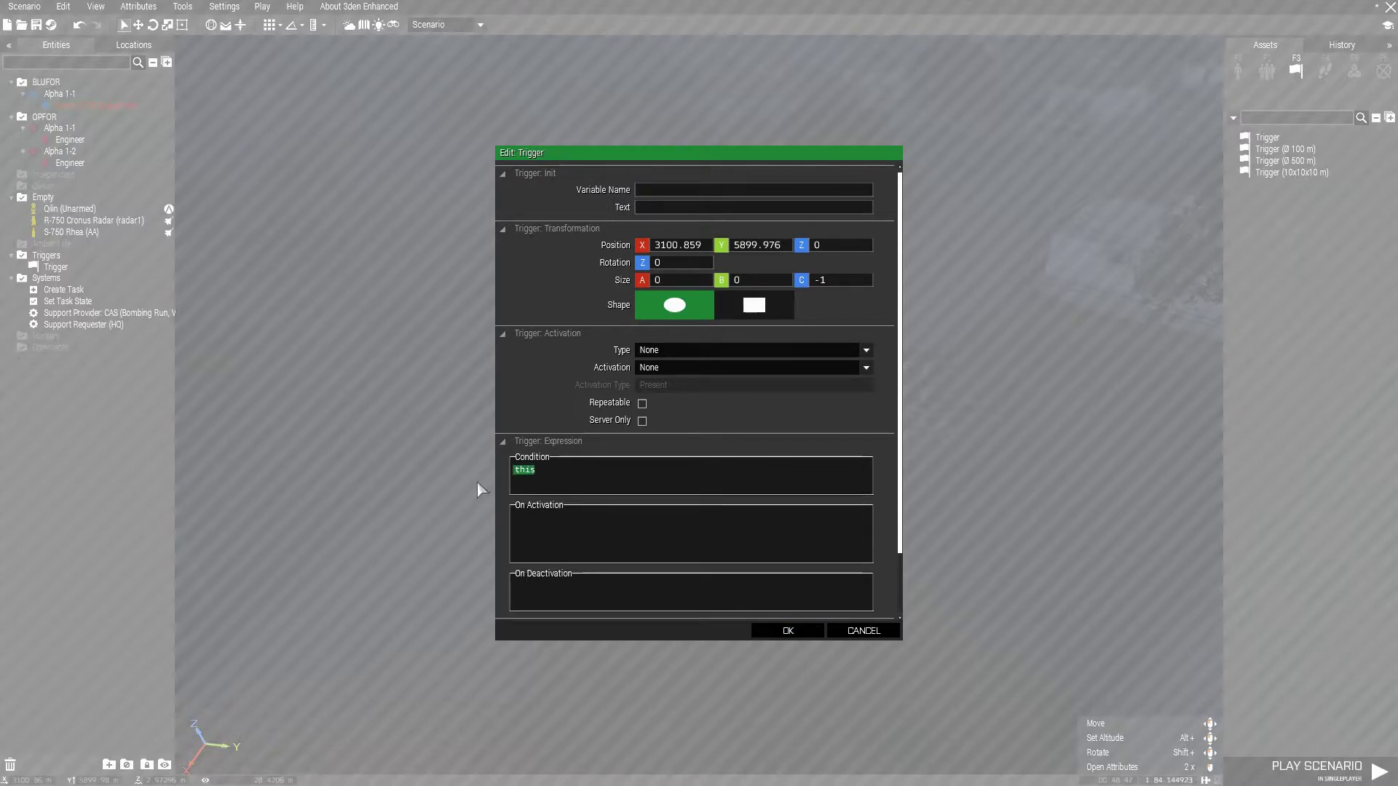
{"action": "type", "text": "!alive AAob"}
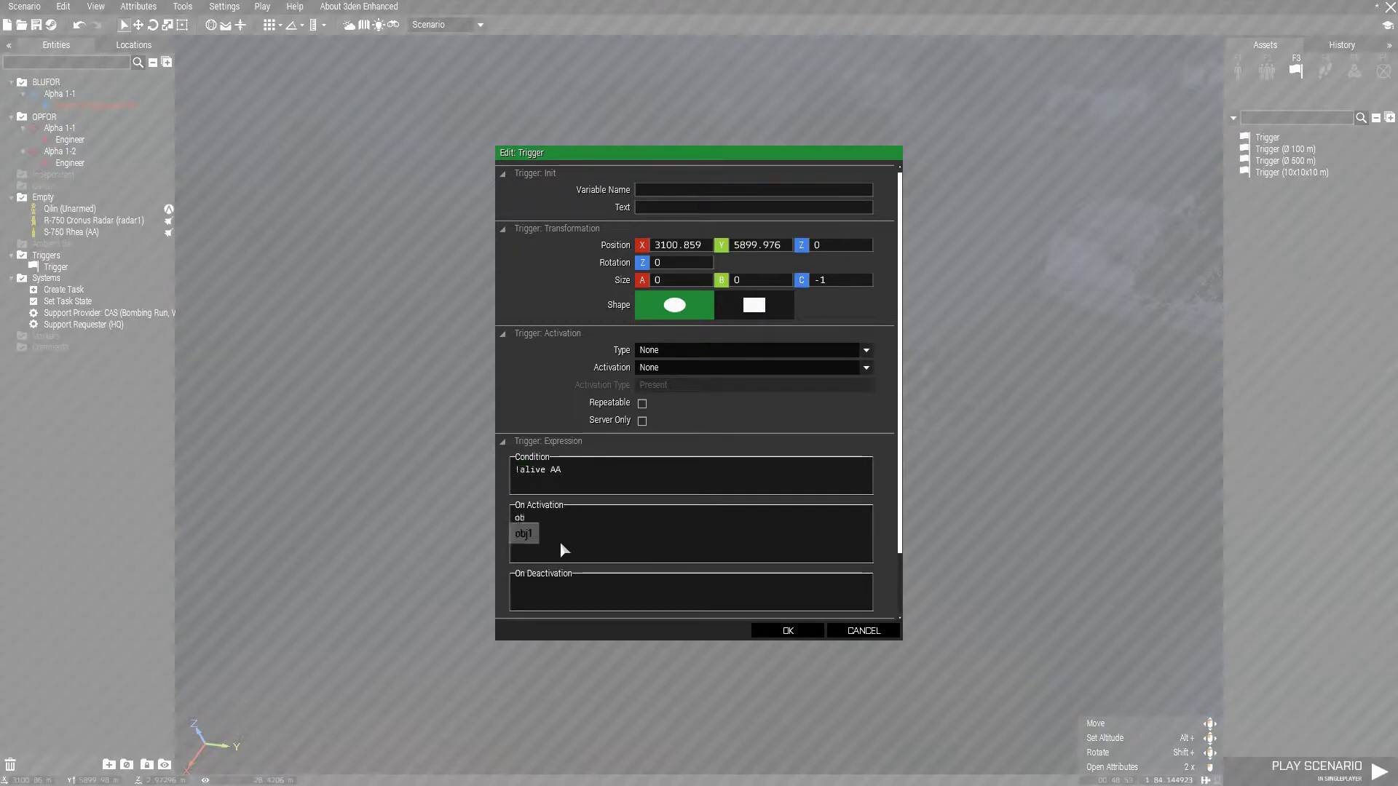
{"action": "type", "text": "j2 = true"}
{"action": "left_click", "coordinate": [786, 631]}
Step: Add a BLUFOR Create Task module tsk2 'Destroy AA' with synchronized-object destination and destroy type
{"action": "left_click", "coordinate": [1354, 71]}
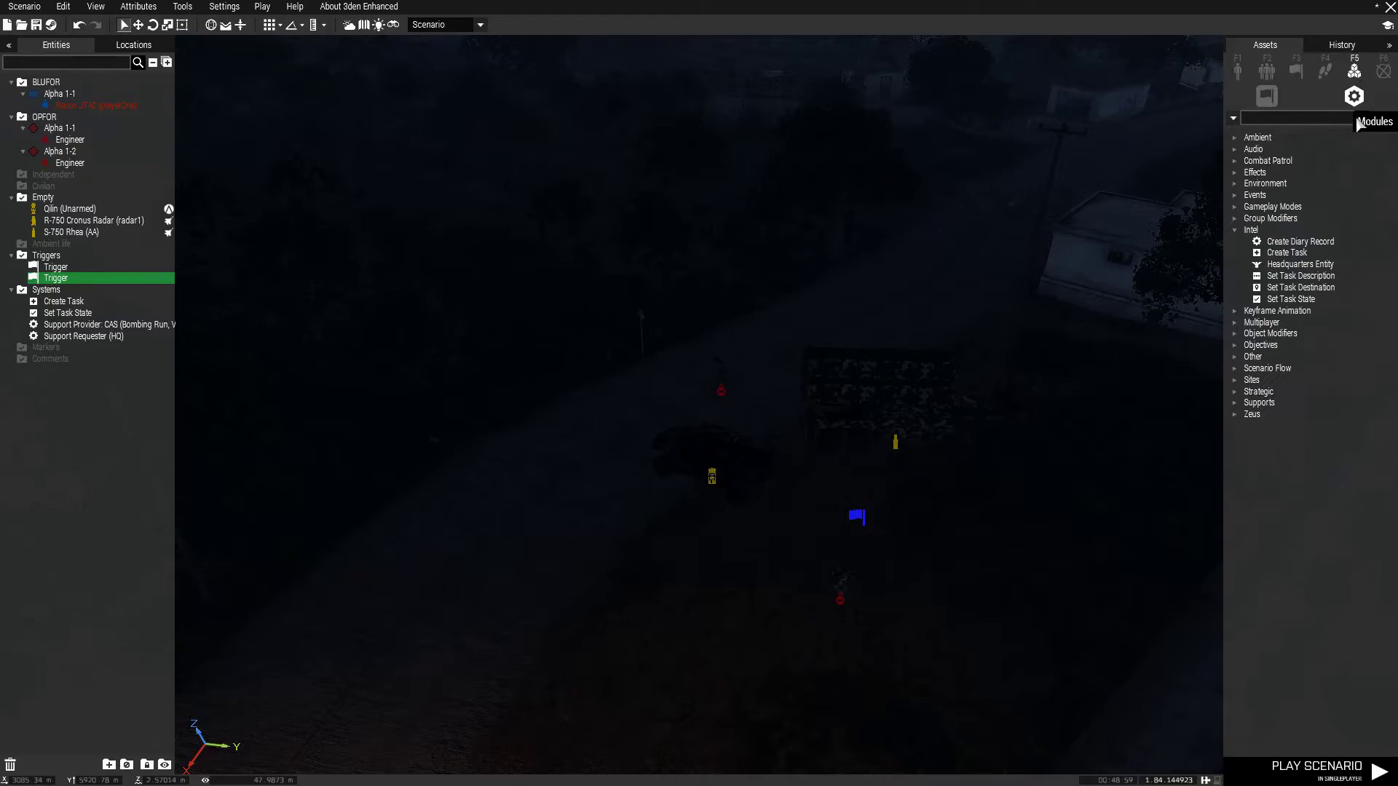
{"action": "left_click", "coordinate": [1287, 253]}
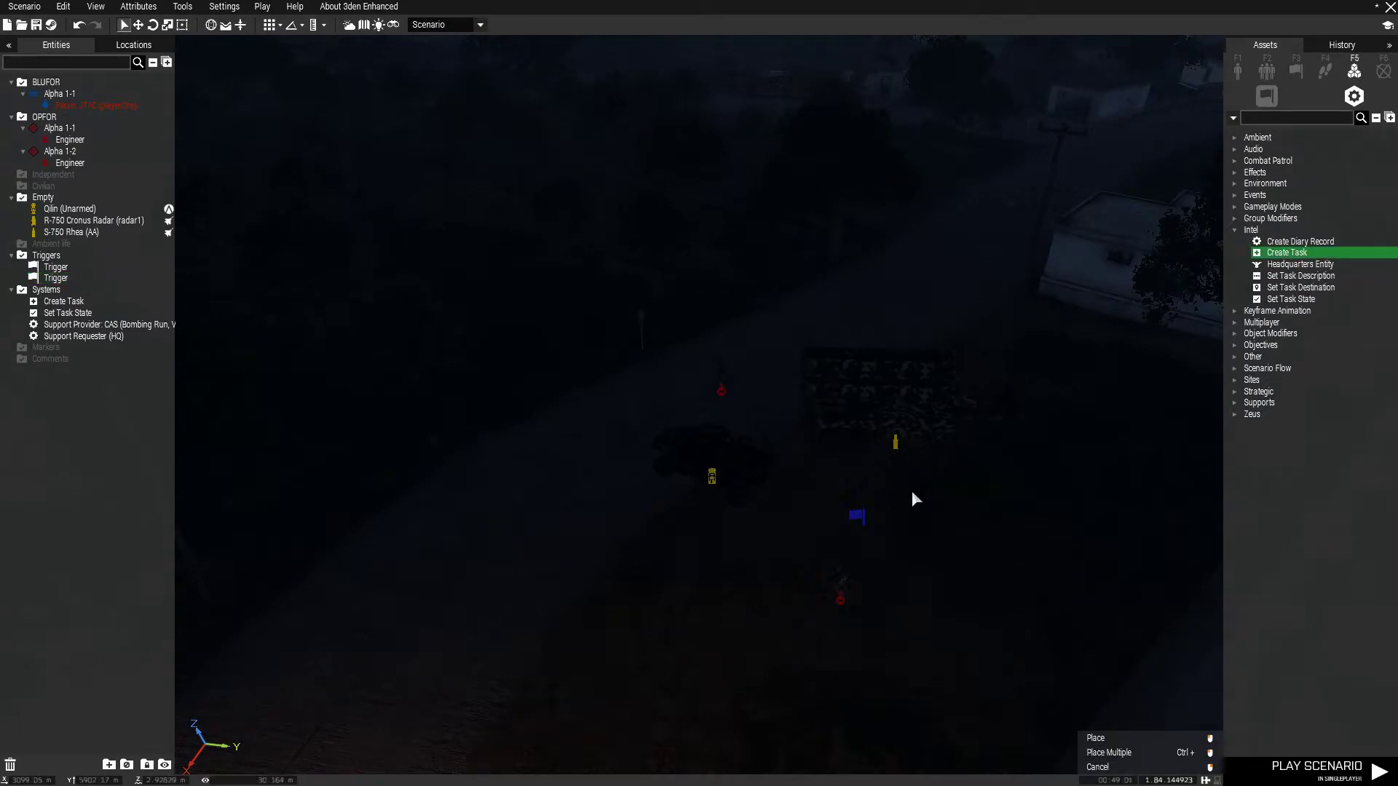
{"action": "left_click", "coordinate": [912, 493]}
{"action": "left_click", "coordinate": [686, 337]}
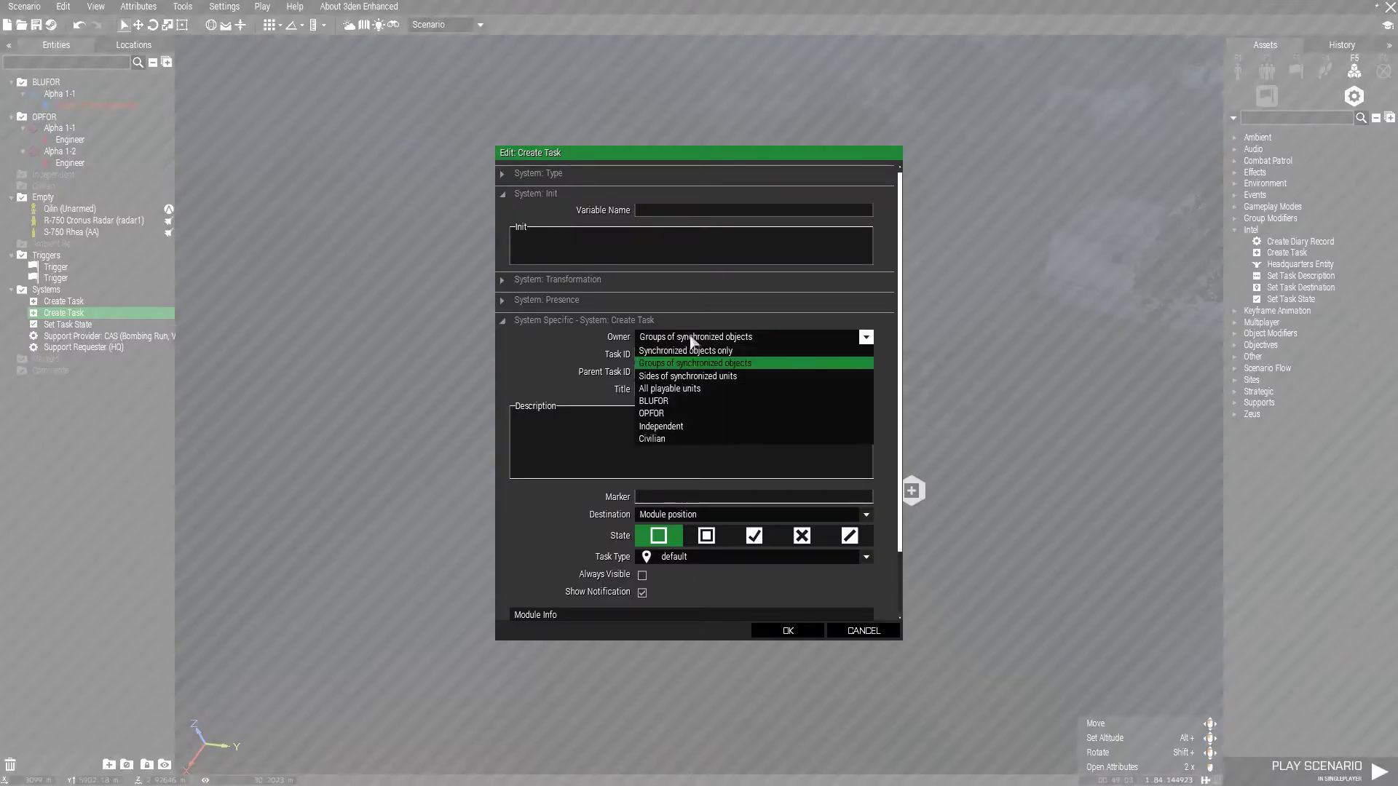
{"action": "left_click", "coordinate": [671, 408]}
{"action": "left_click", "coordinate": [658, 353]}
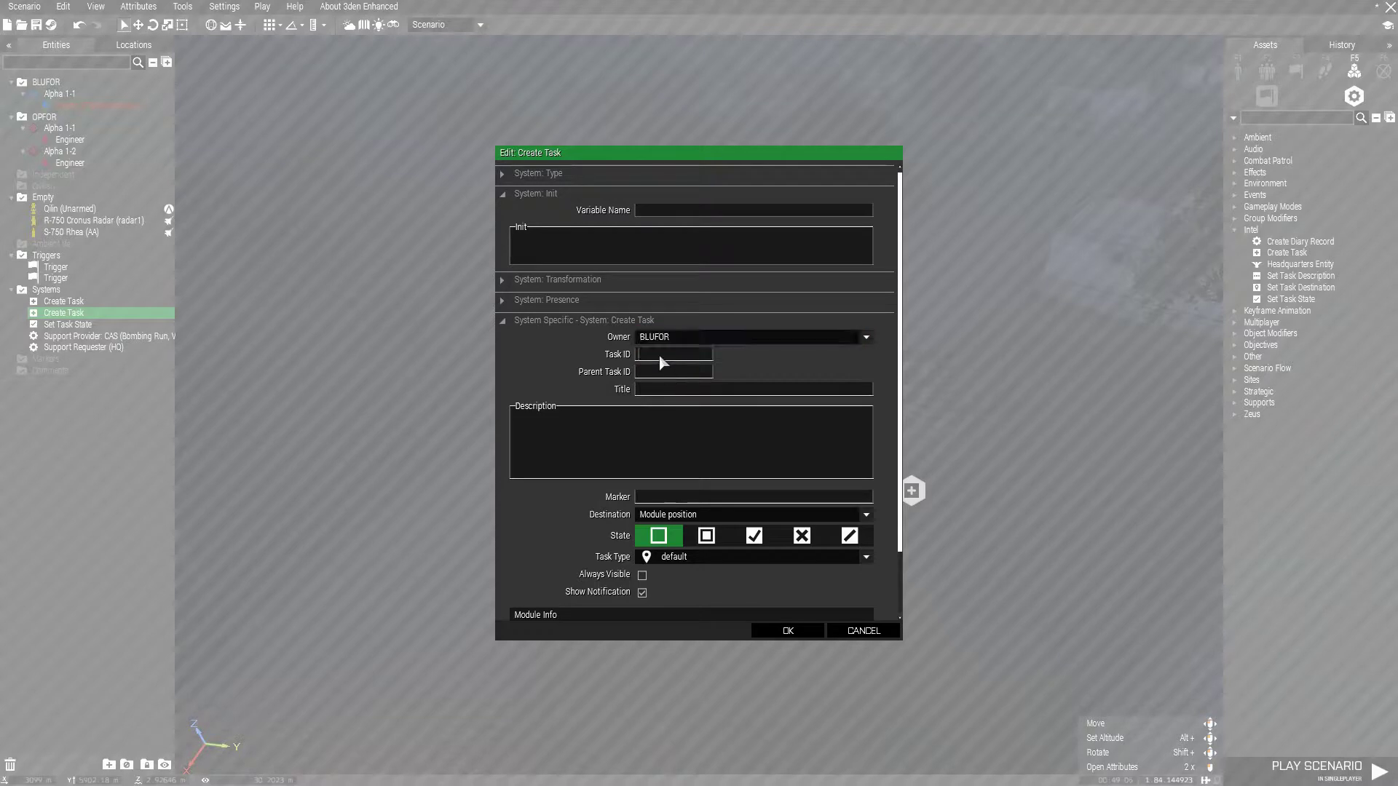
{"action": "type", "text": "tsk2"}
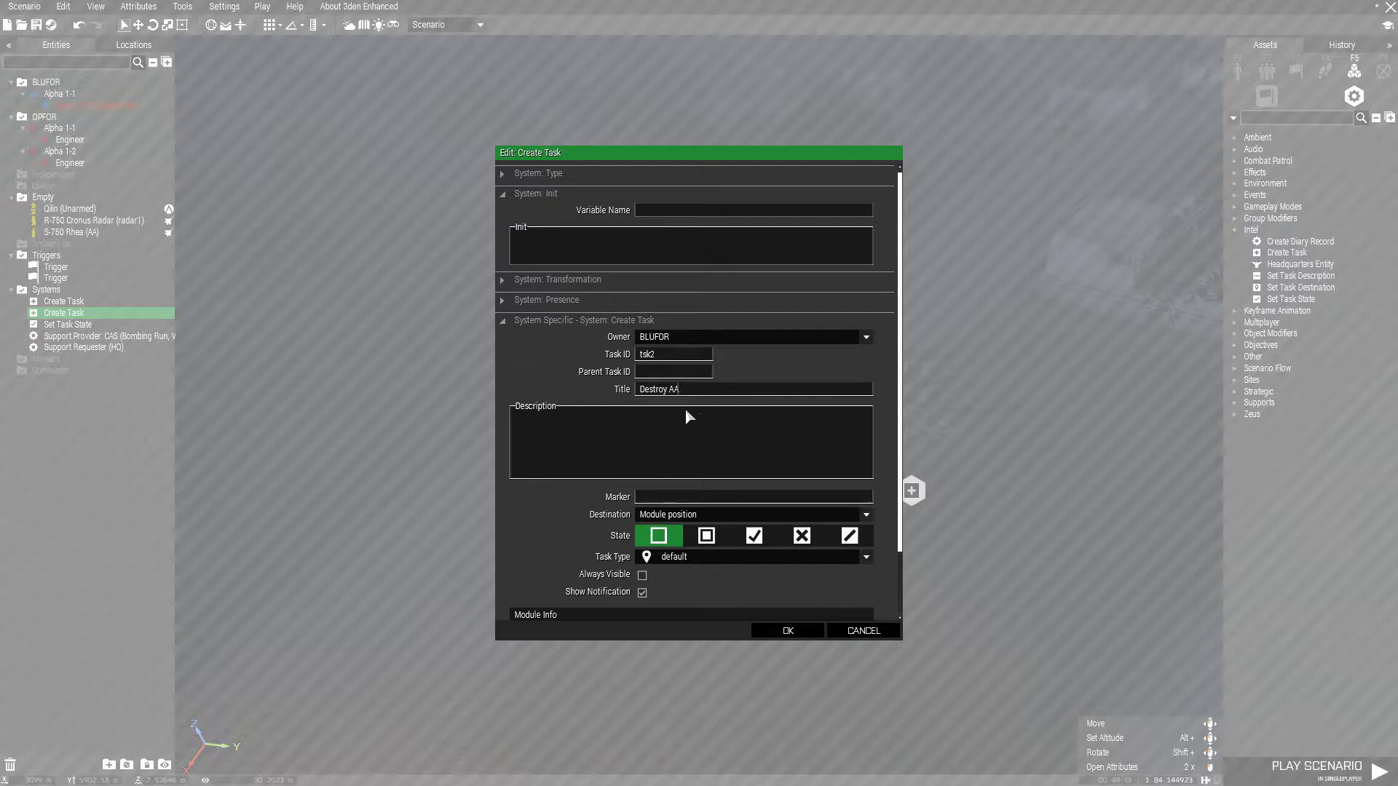
{"action": "left_click", "coordinate": [674, 516]}
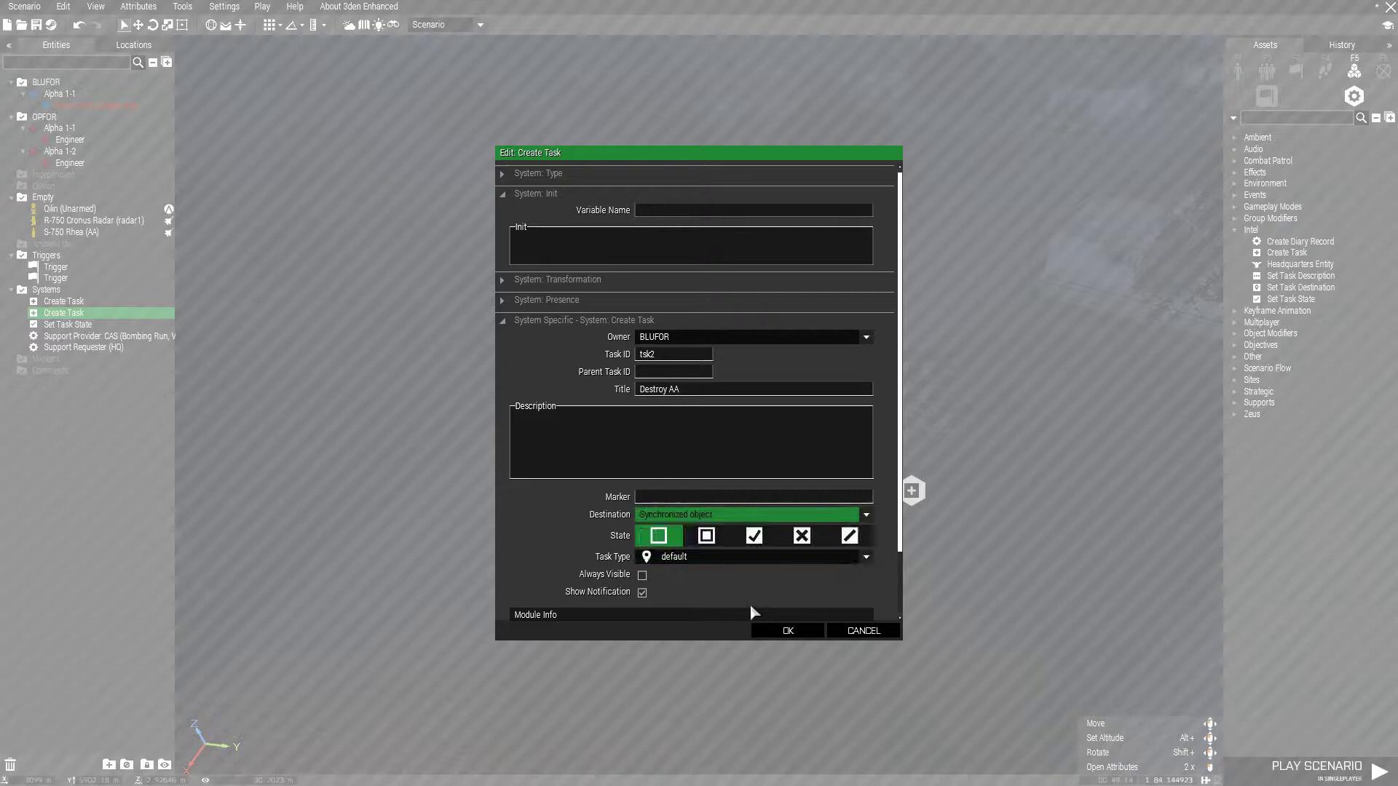
{"action": "left_click", "coordinate": [692, 557]}
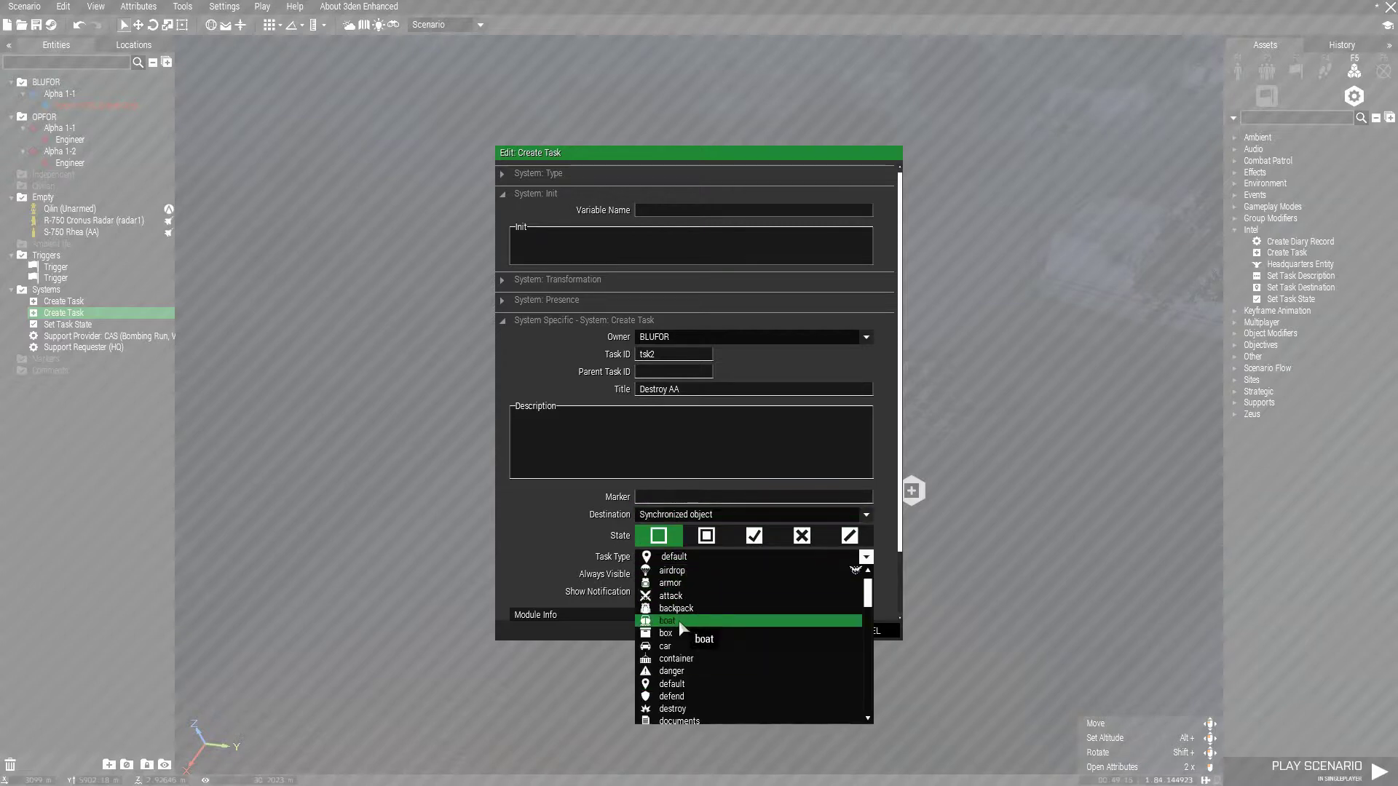
{"action": "left_click", "coordinate": [670, 709]}
Step: Sync the tsk2 Create Task module to the S-750 Rhea and move it beside the AA site
{"action": "left_click", "coordinate": [788, 632]}
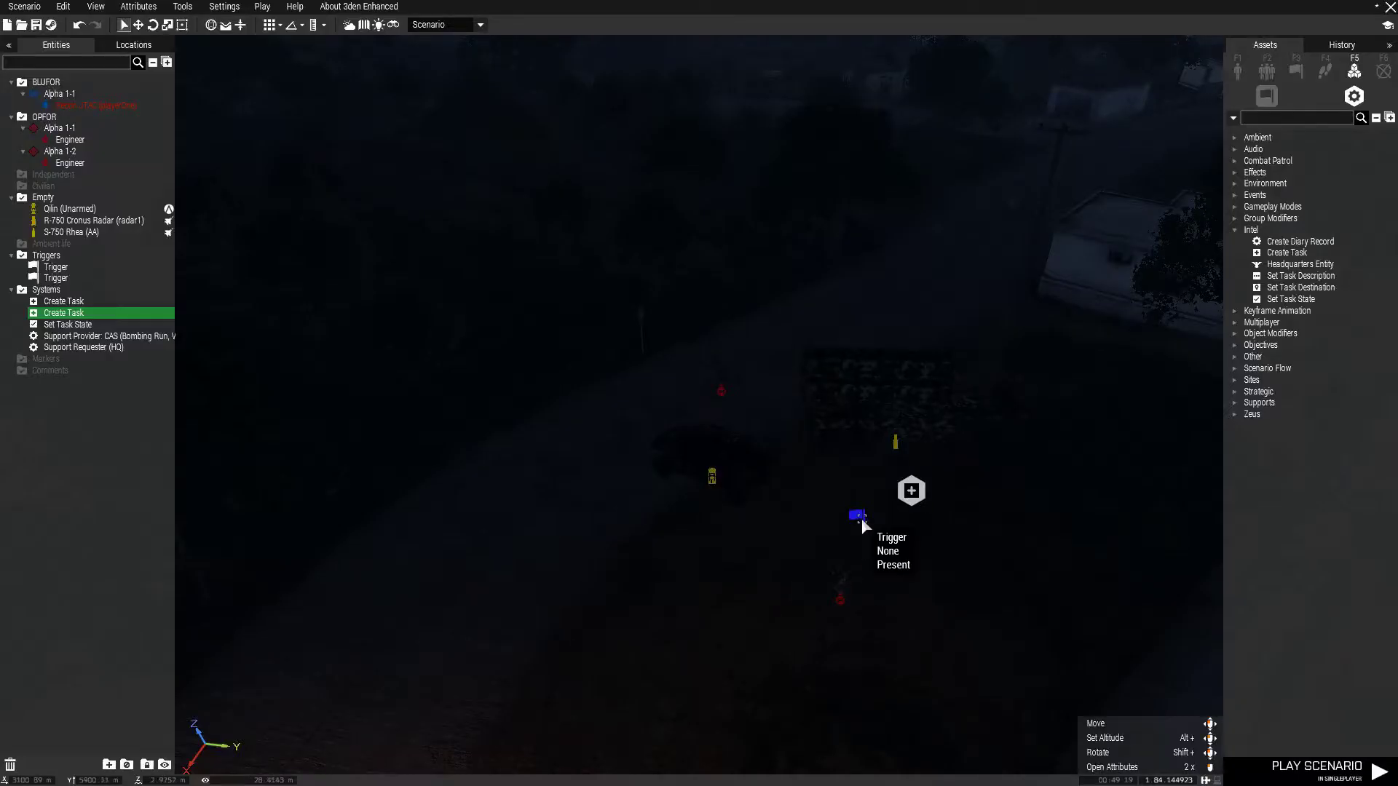
{"action": "right_click", "coordinate": [925, 524]}
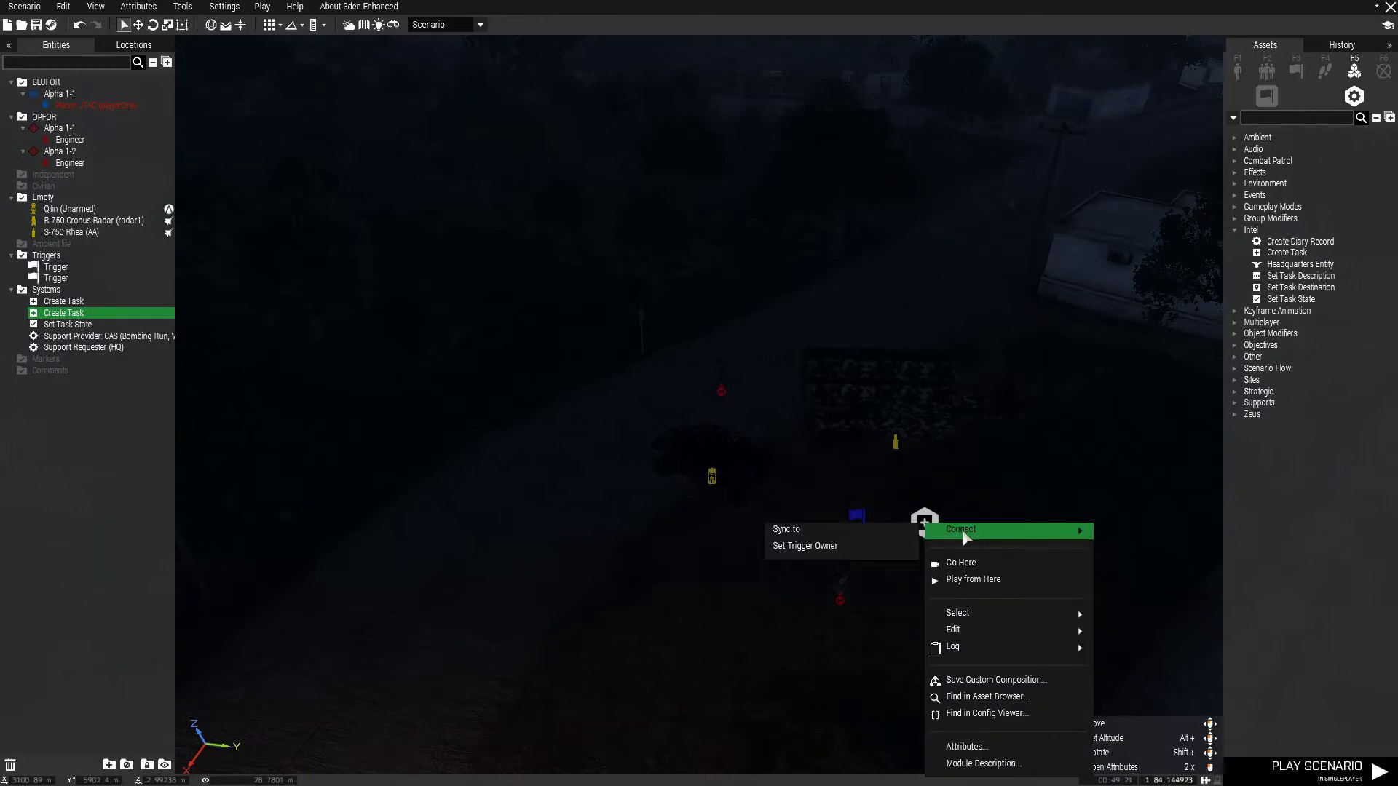
{"action": "left_click", "coordinate": [873, 531]}
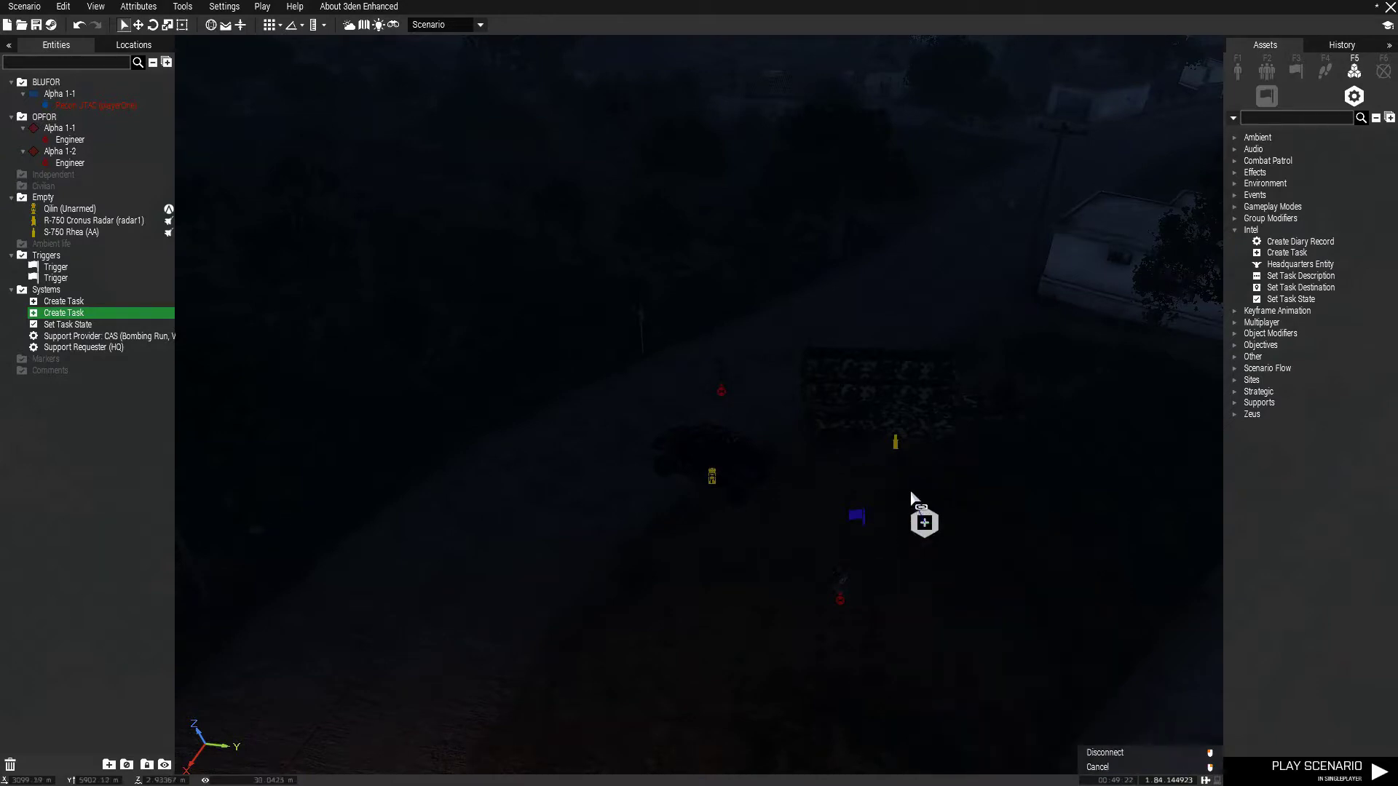
{"action": "left_click", "coordinate": [916, 431]}
{"action": "left_click_drag", "start_coordinate": [924, 523], "coordinate": [983, 517]}
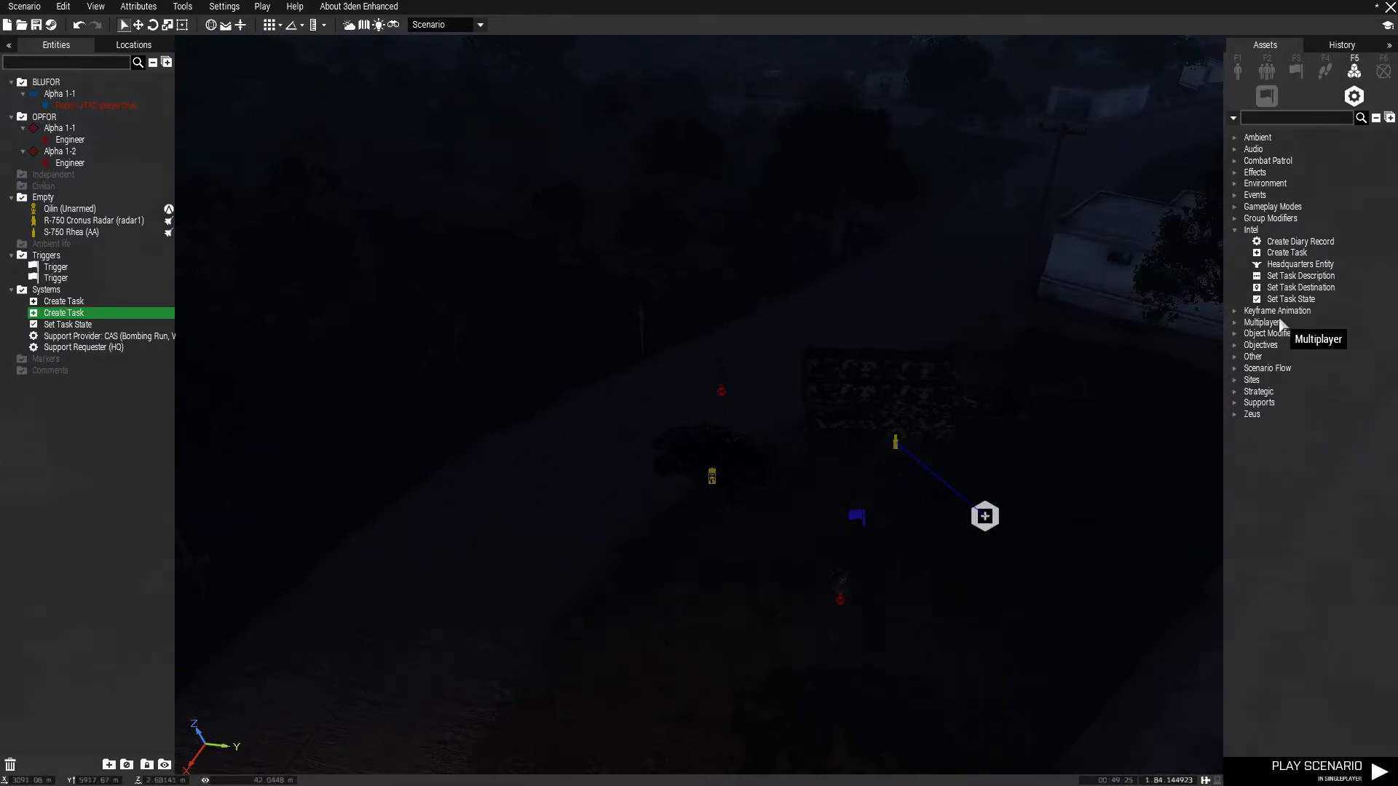
Step: Add a Succeeded Set Task State module synced to the second trigger and the tsk2 task
{"action": "left_click", "coordinate": [915, 532]}
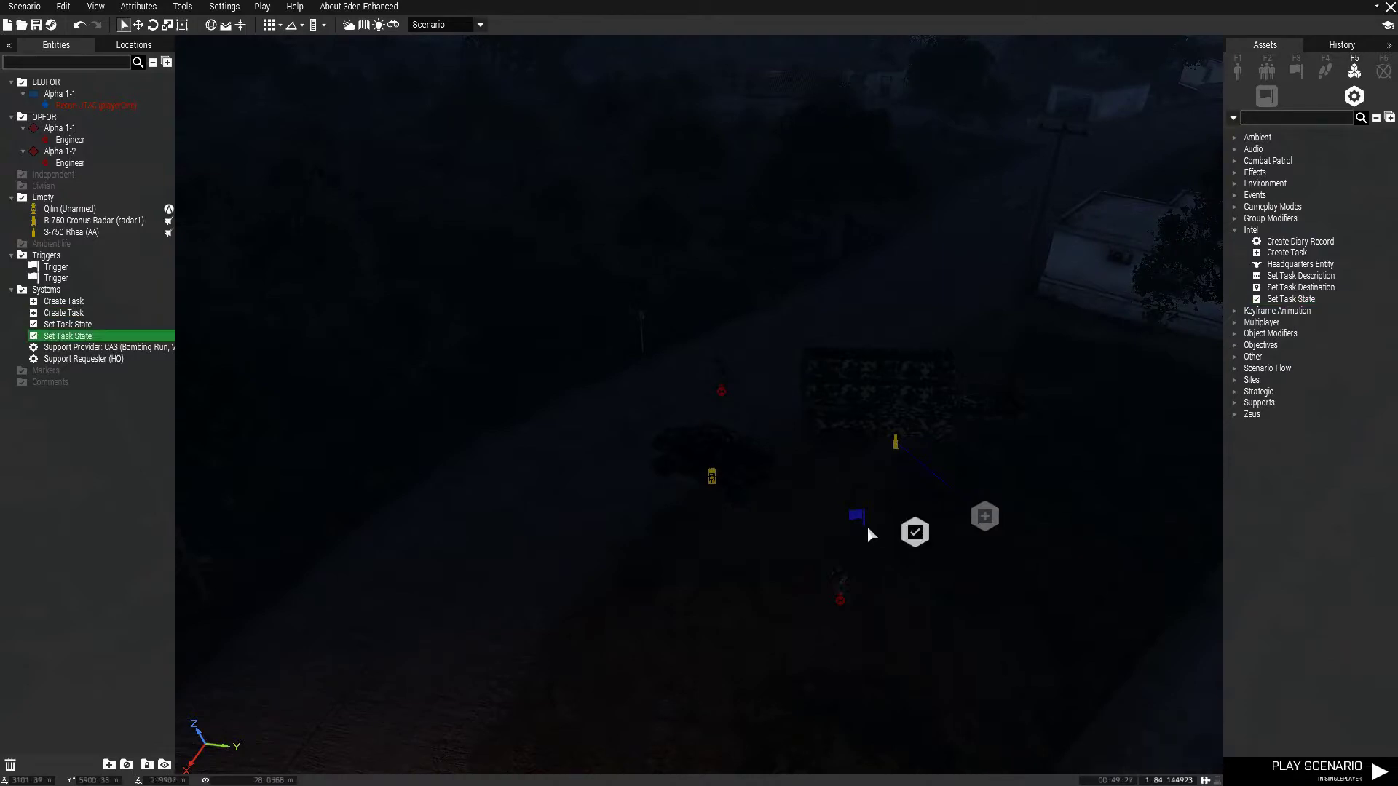
{"action": "double_click", "coordinate": [915, 534]}
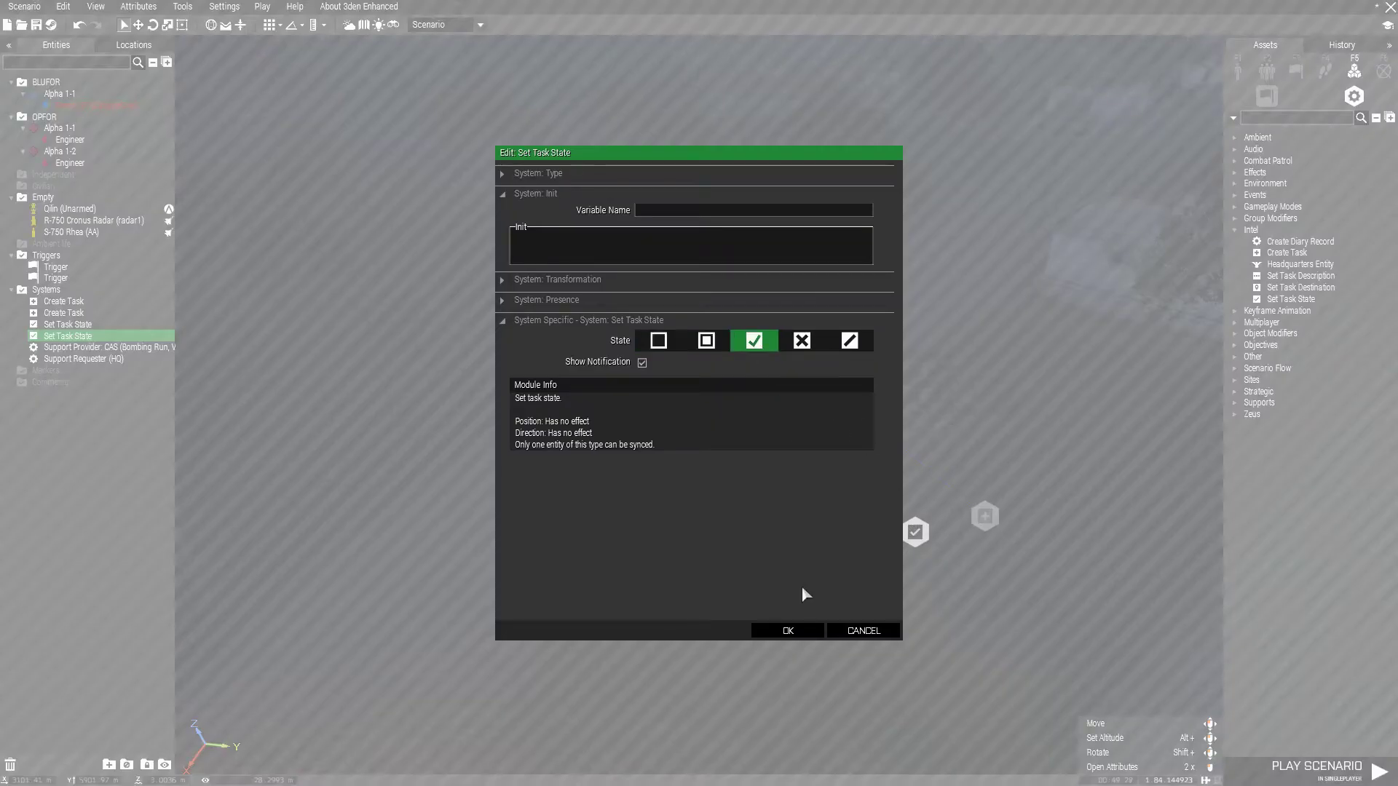
{"action": "left_click", "coordinate": [790, 631]}
{"action": "right_click", "coordinate": [858, 515]}
{"action": "mouse_move", "coordinate": [872, 525]}
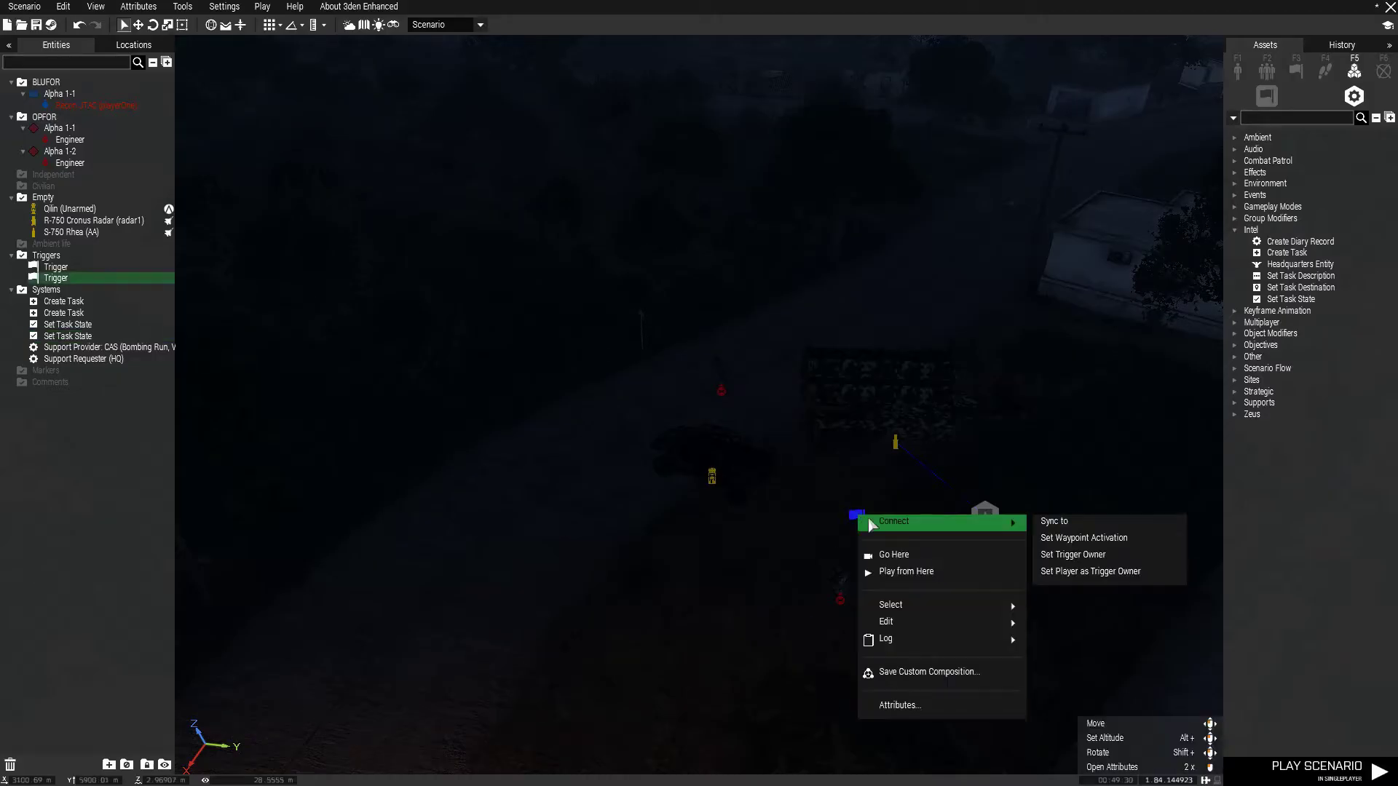
{"action": "left_click", "coordinate": [1054, 521]}
{"action": "right_click", "coordinate": [917, 539]}
{"action": "mouse_move", "coordinate": [1039, 546]}
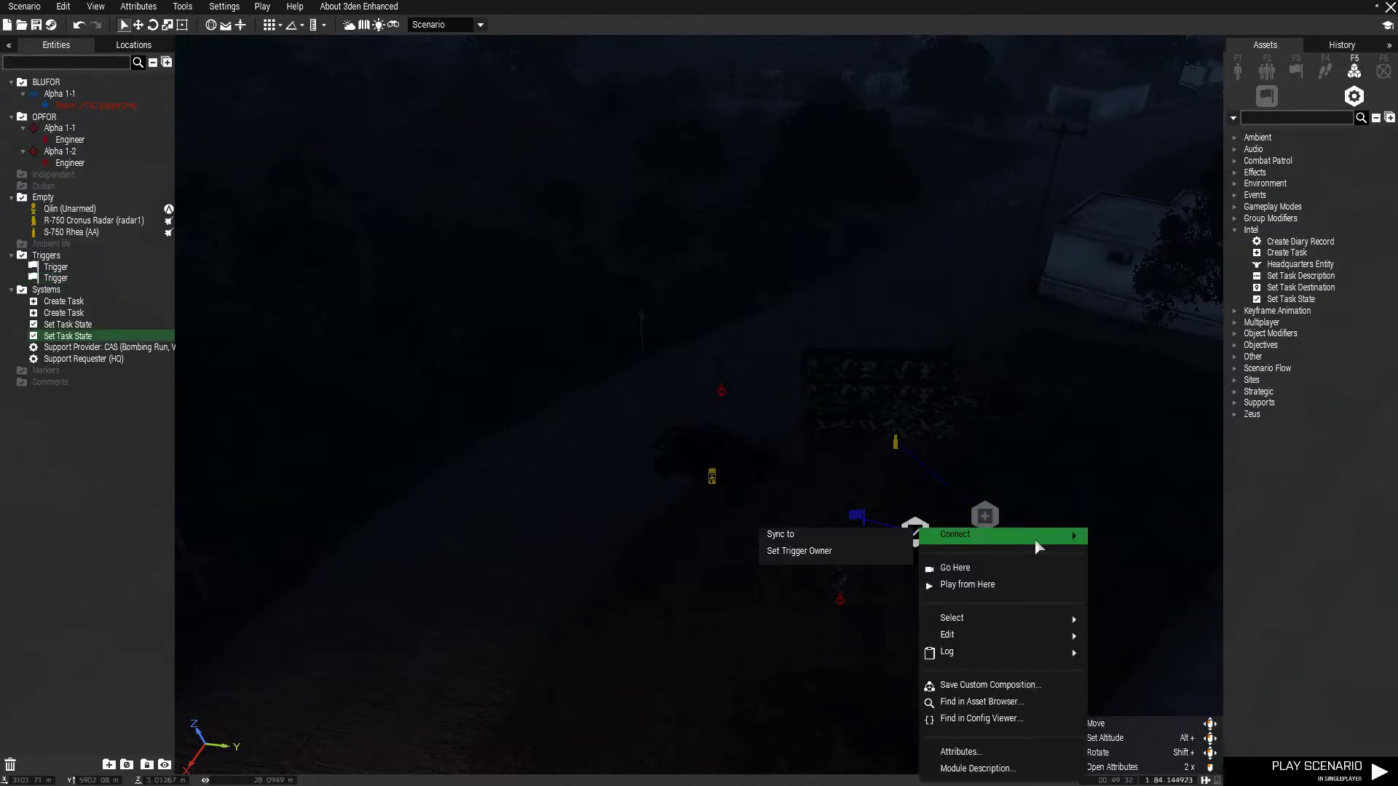
{"action": "left_click", "coordinate": [877, 538]}
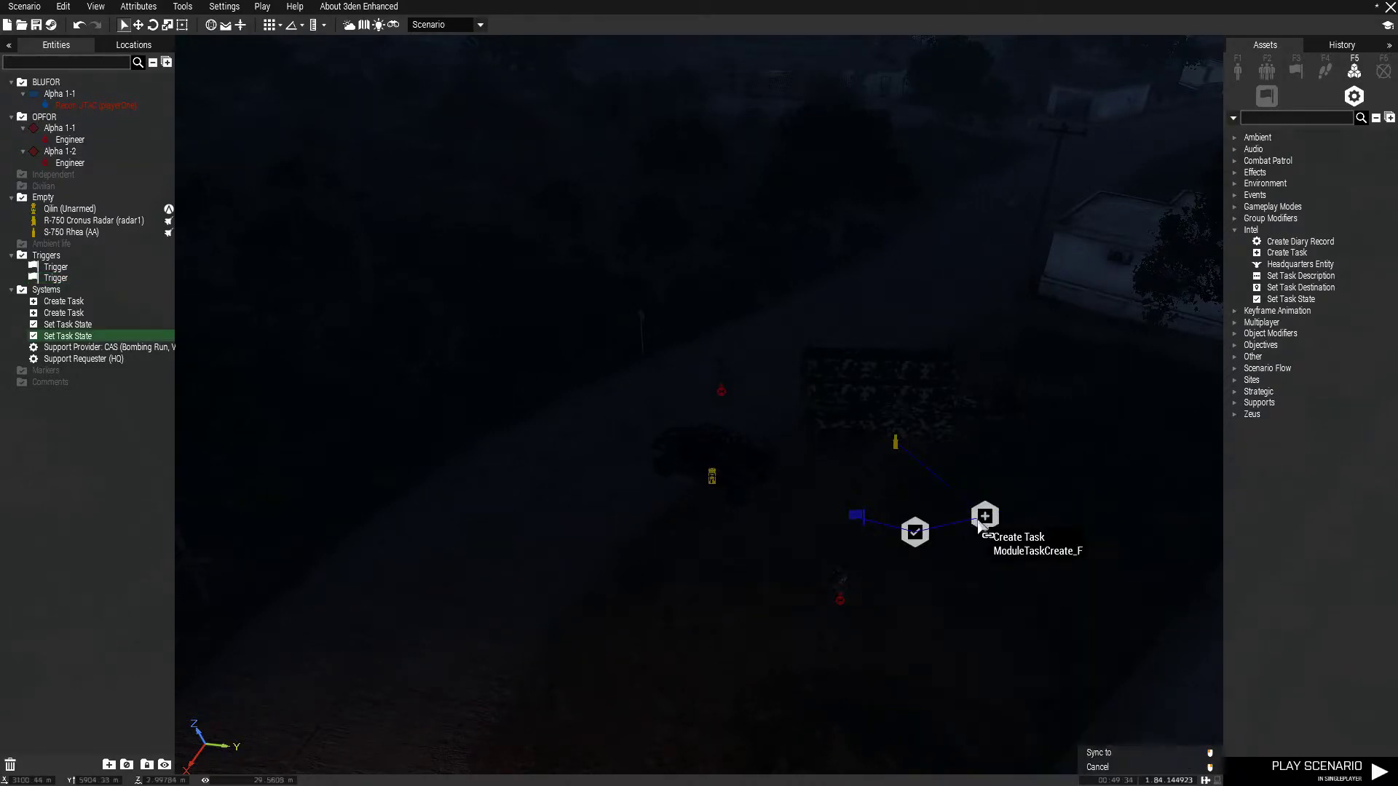
{"action": "left_click", "coordinate": [981, 523]}
Step: Place a third trigger over the road and set its type to End #1
{"action": "left_click", "coordinate": [1297, 70]}
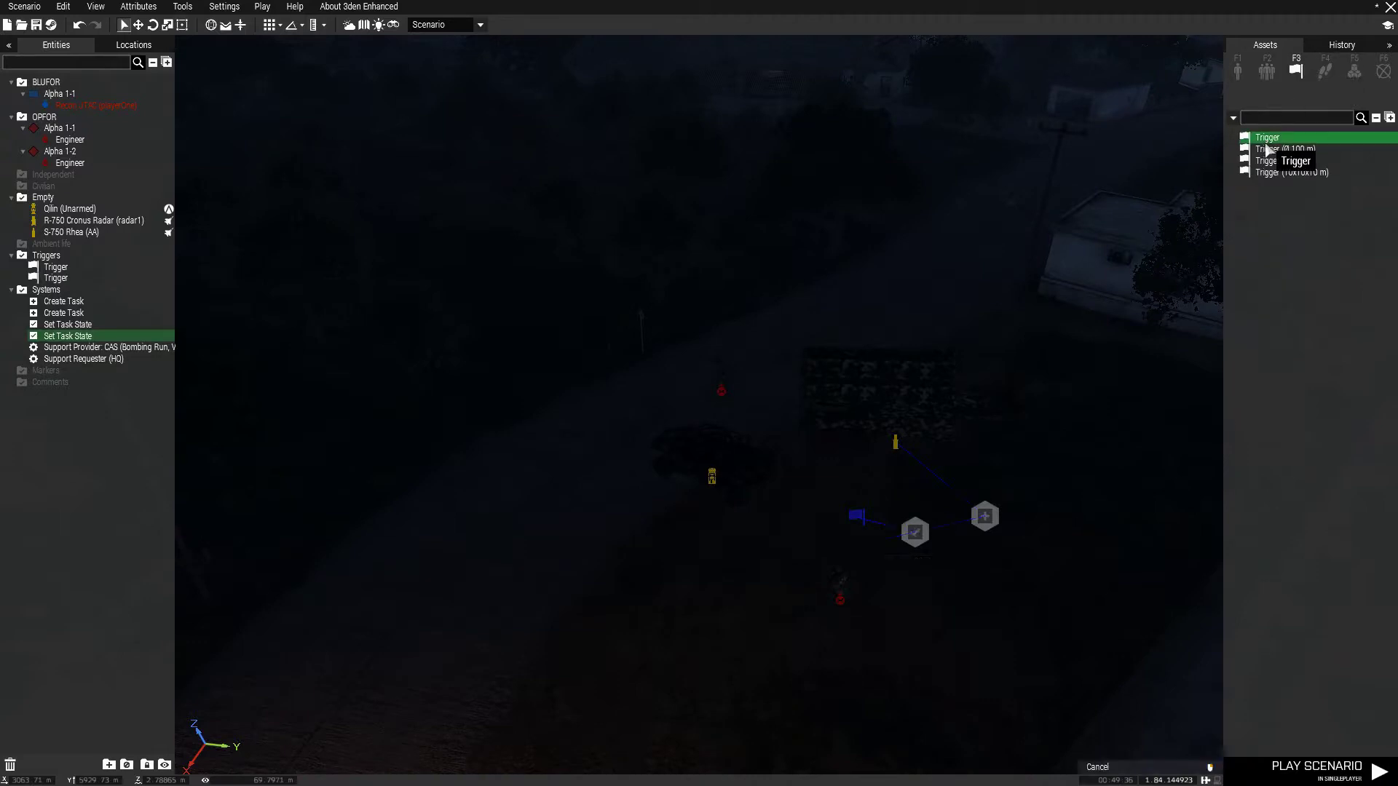
{"action": "scroll", "coordinate": [1005, 275], "scroll_direction": "up", "scroll_amount": 3}
{"action": "right_click_drag", "start_coordinate": [739, 404], "coordinate": [878, 513]}
{"action": "double_click", "coordinate": [857, 483]}
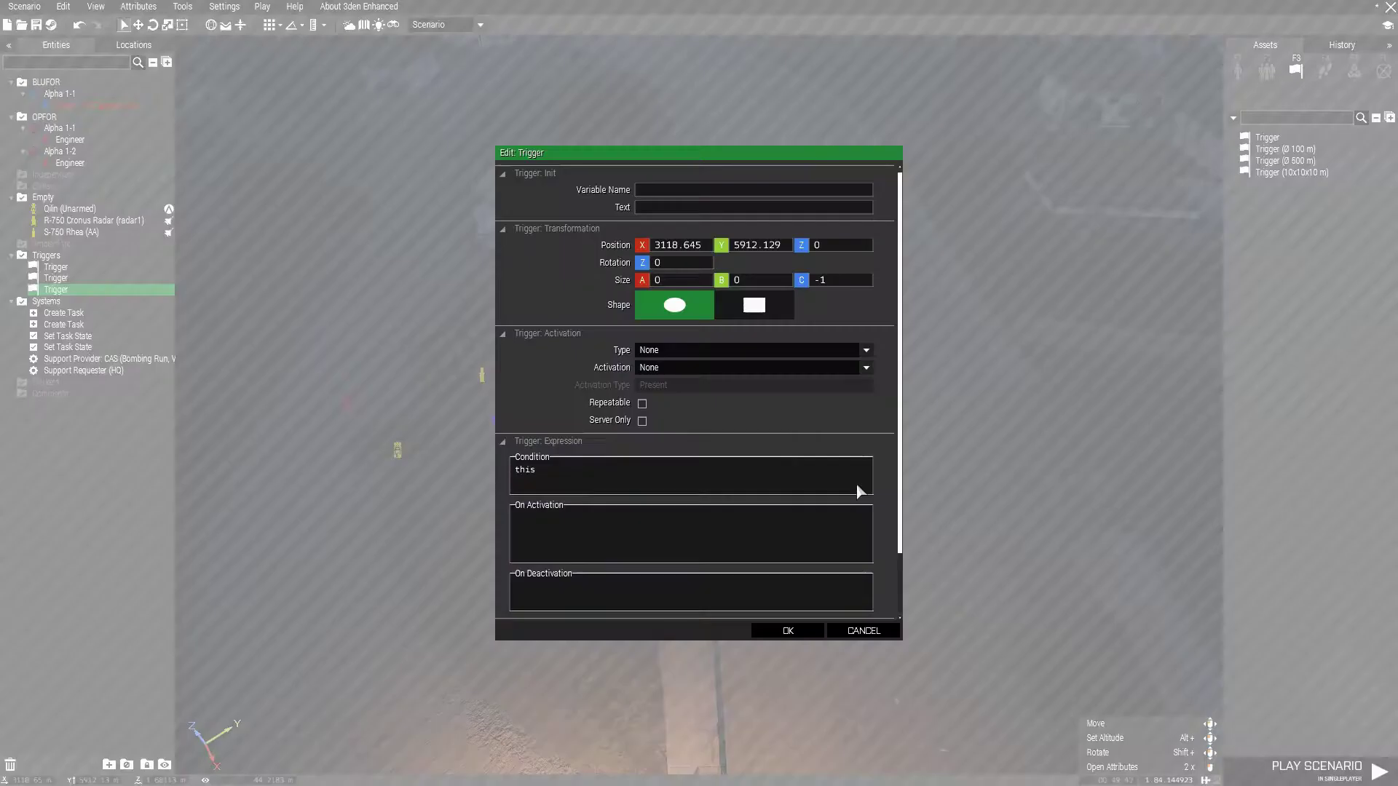
{"action": "left_click", "coordinate": [654, 370]}
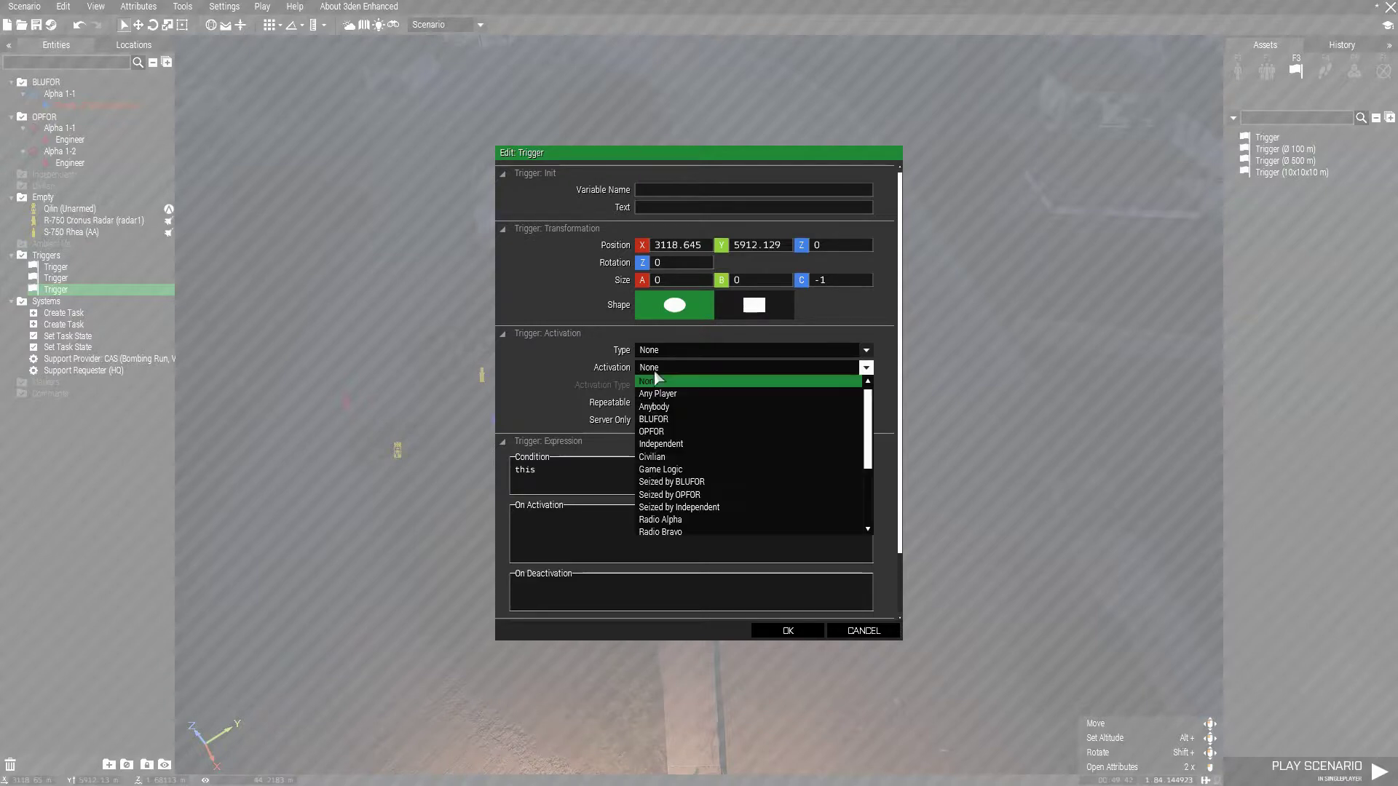
{"action": "left_click", "coordinate": [654, 369]}
{"action": "left_click", "coordinate": [656, 350]}
{"action": "left_click", "coordinate": [656, 426]}
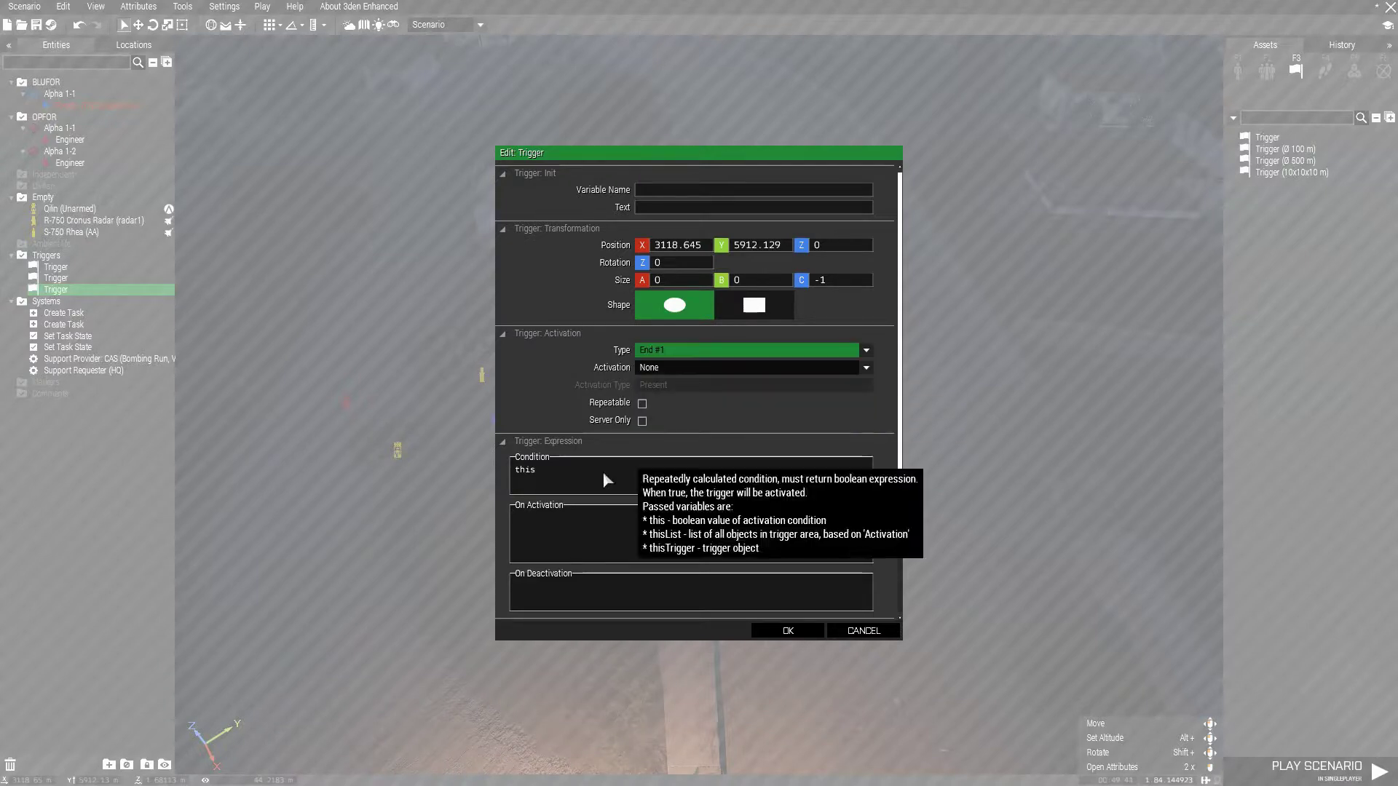
Step: Set the end trigger's condition to obj1 && obj2 and timer Min and Mid to 5
{"action": "type", "text": "obj1"}
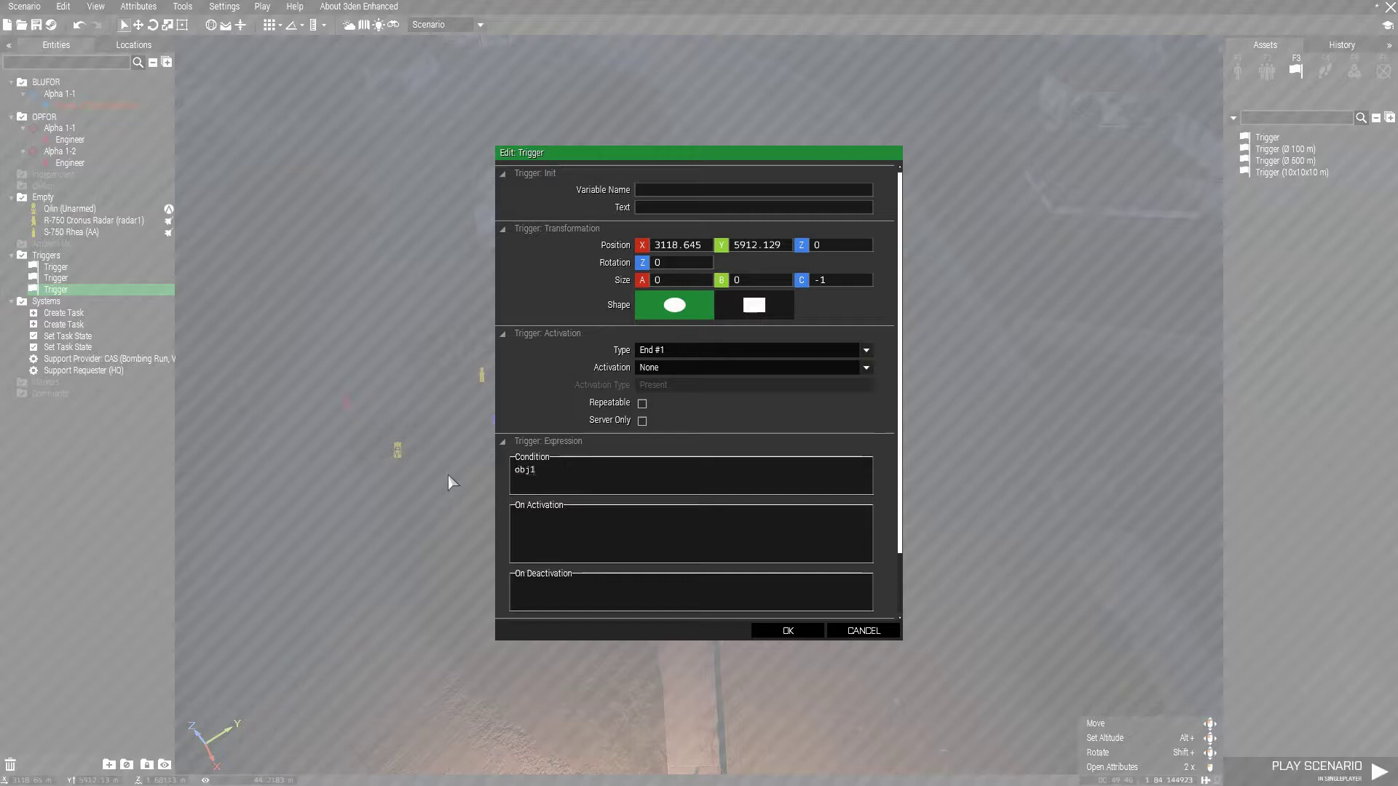
{"action": "type", "text": " && obj2"}
{"action": "scroll", "coordinate": [903, 486], "scroll_direction": "down", "scroll_amount": 2}
{"action": "double_click", "coordinate": [671, 589]}
{"action": "type", "text": "5"}
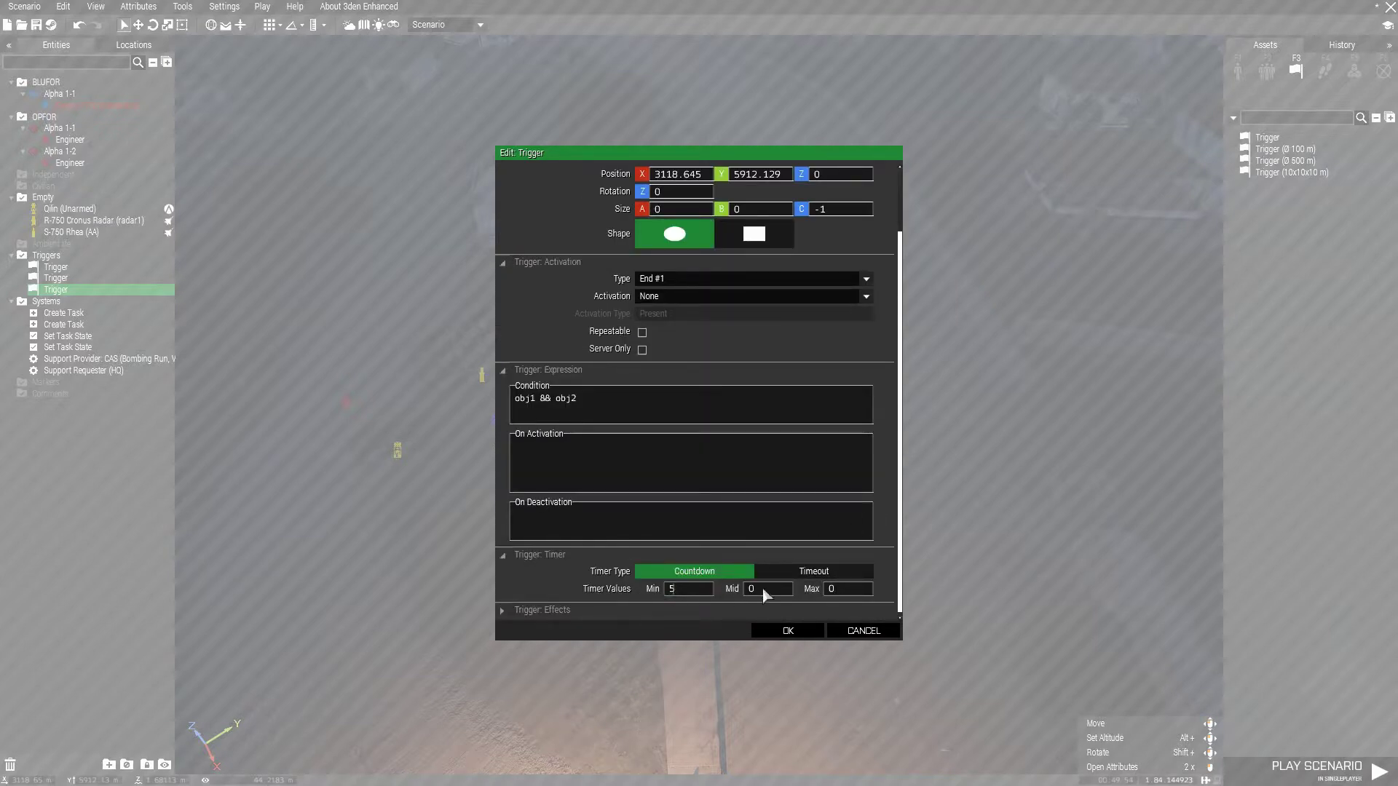
{"action": "double_click", "coordinate": [762, 589]}
{"action": "type", "text": "5"}
{"action": "left_click", "coordinate": [787, 630]}
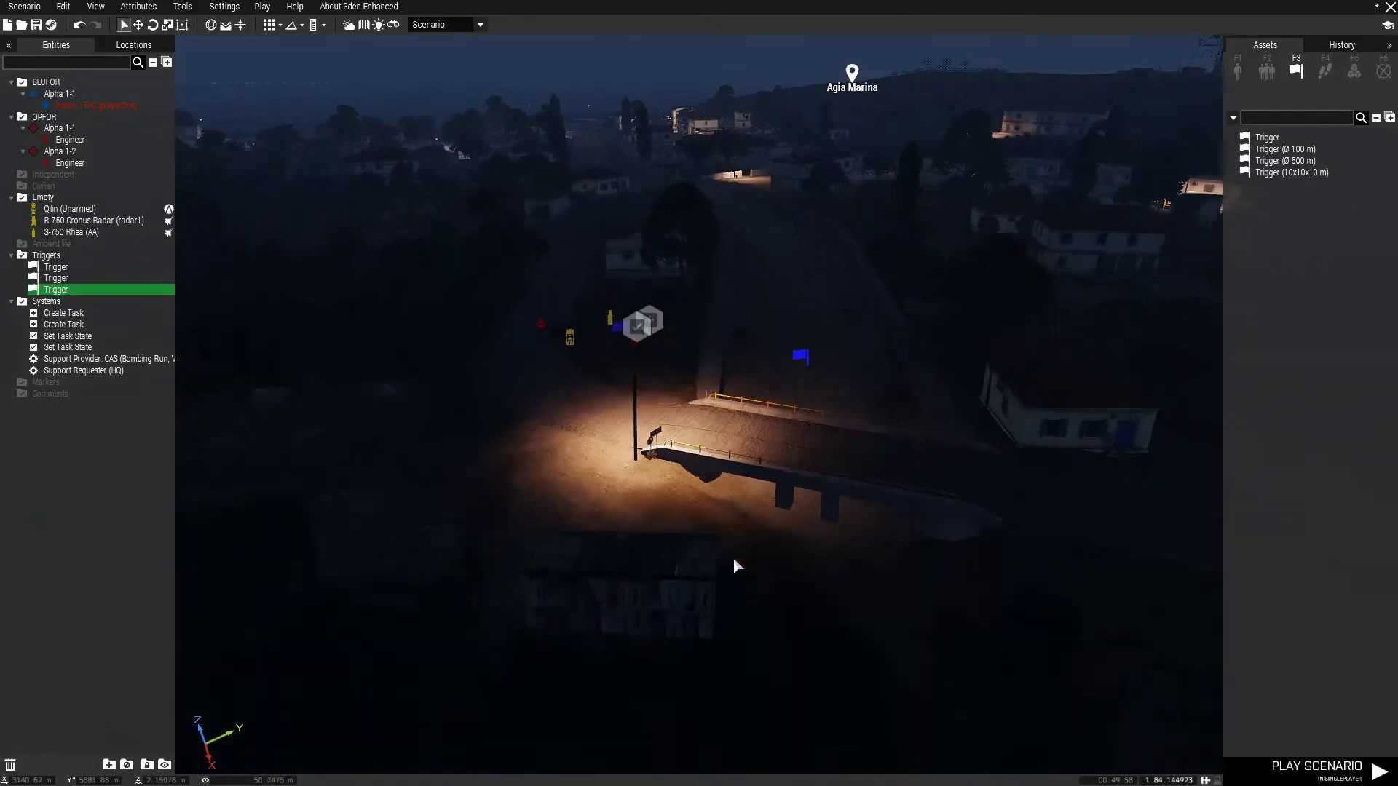
Step: Review the Support Requester (HQ) module's attributes
{"action": "right_click_drag", "start_coordinate": [733, 557], "coordinate": [767, 569]}
{"action": "key", "text": "w"}
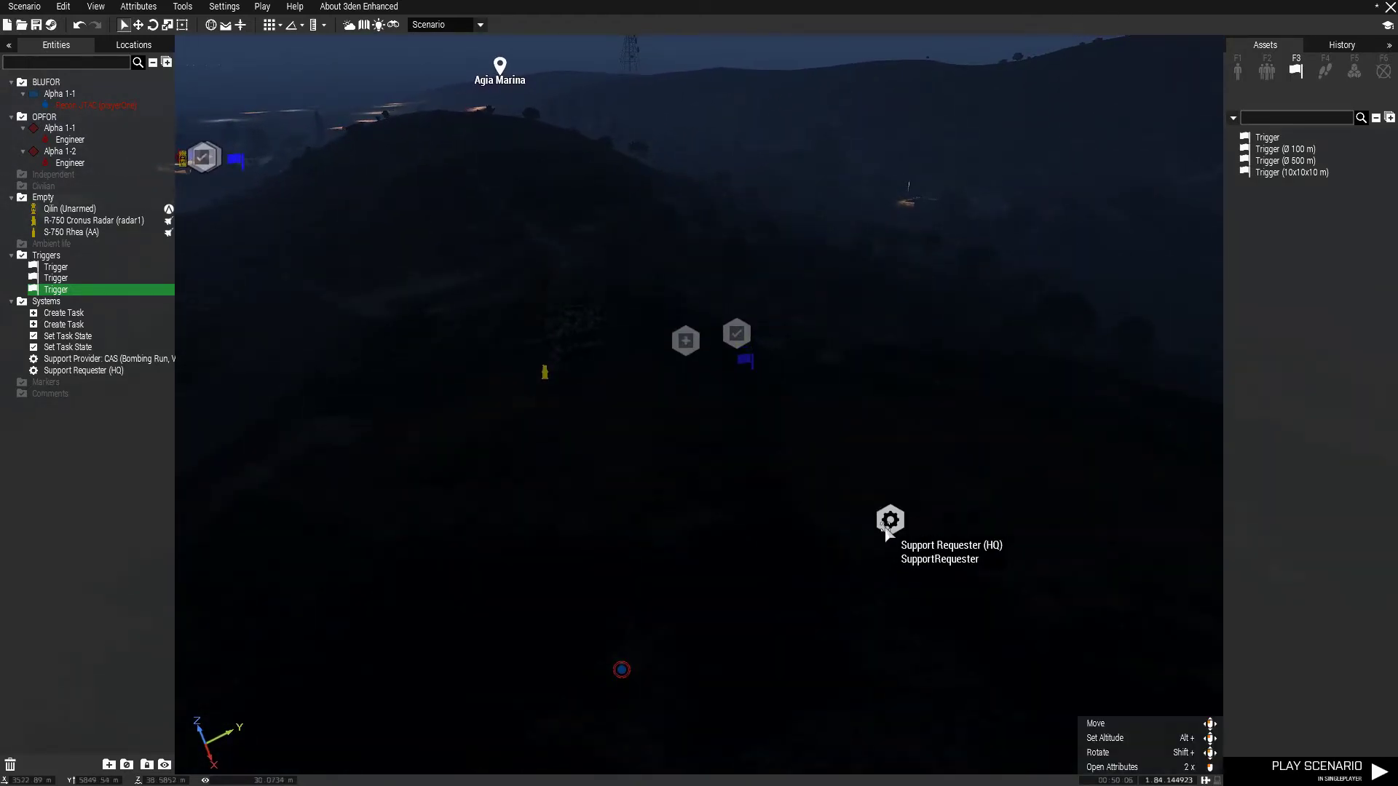
{"action": "double_click", "coordinate": [885, 527]}
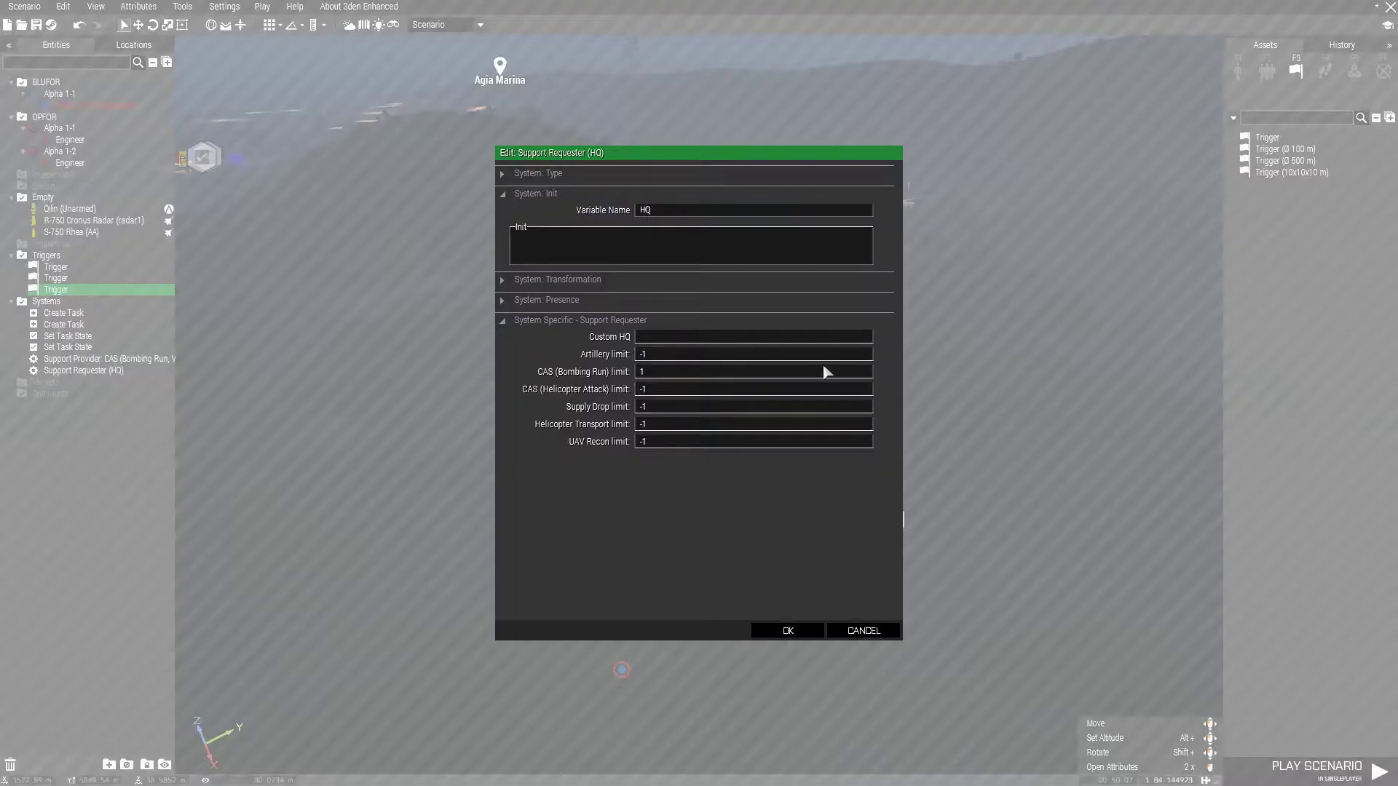
{"action": "left_click", "coordinate": [776, 632]}
Step: Check the first trigger's settings on the 2D map, then launch the scenario preview
{"action": "left_click", "coordinate": [377, 25]}
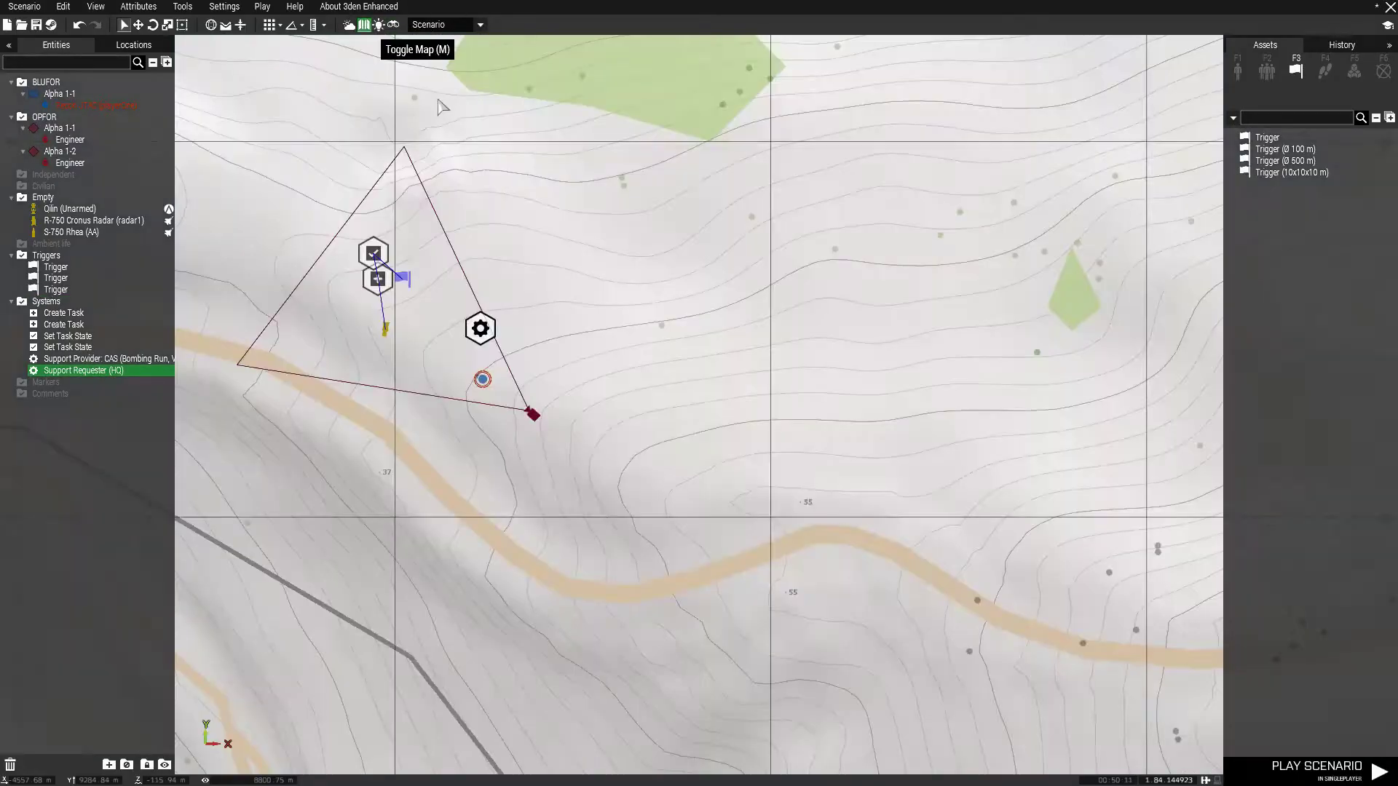
{"action": "scroll", "coordinate": [816, 422], "scroll_direction": "down", "scroll_amount": 6}
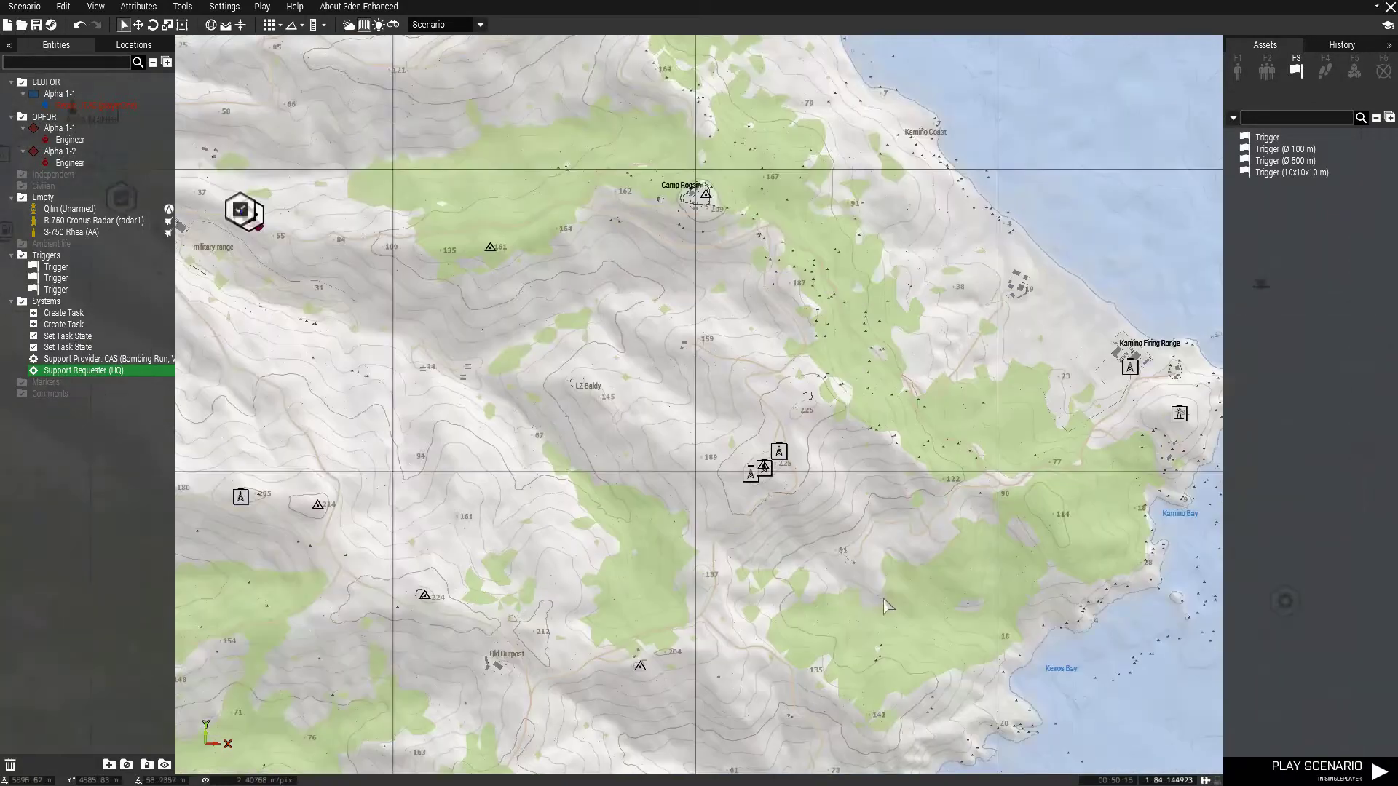
{"action": "scroll", "coordinate": [551, 446], "scroll_direction": "up", "scroll_amount": 4}
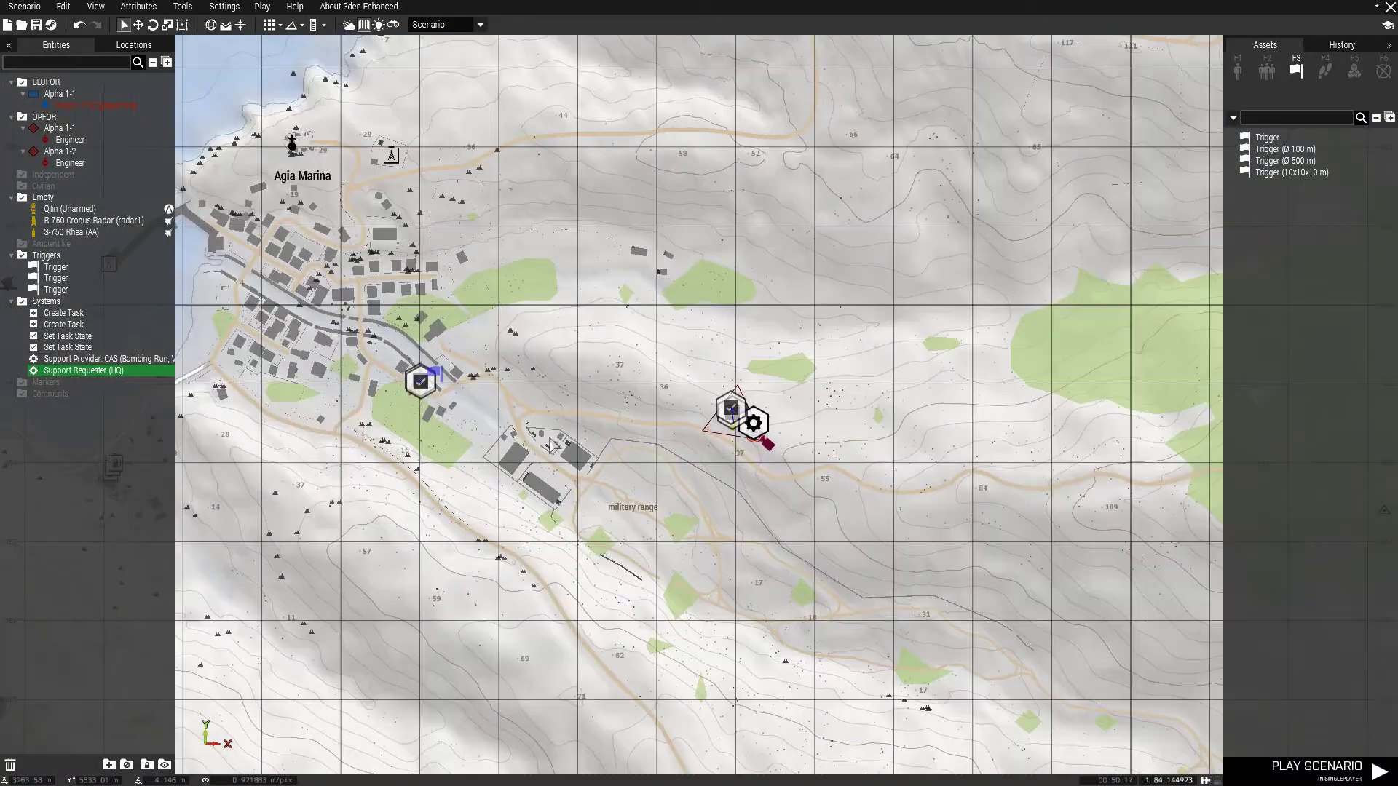
{"action": "scroll", "coordinate": [888, 512], "scroll_direction": "up", "scroll_amount": 2}
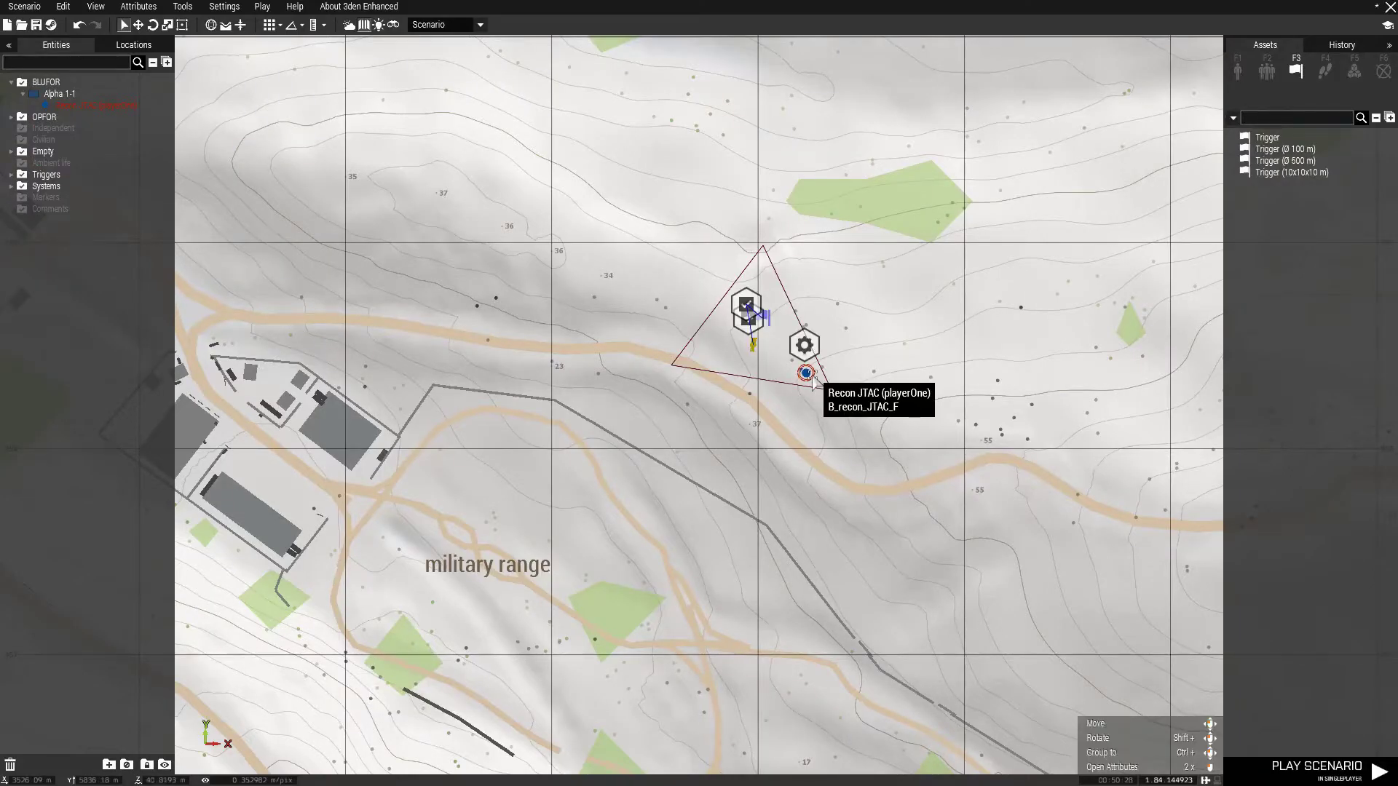
{"action": "scroll", "coordinate": [778, 340], "scroll_direction": "up", "scroll_amount": 2}
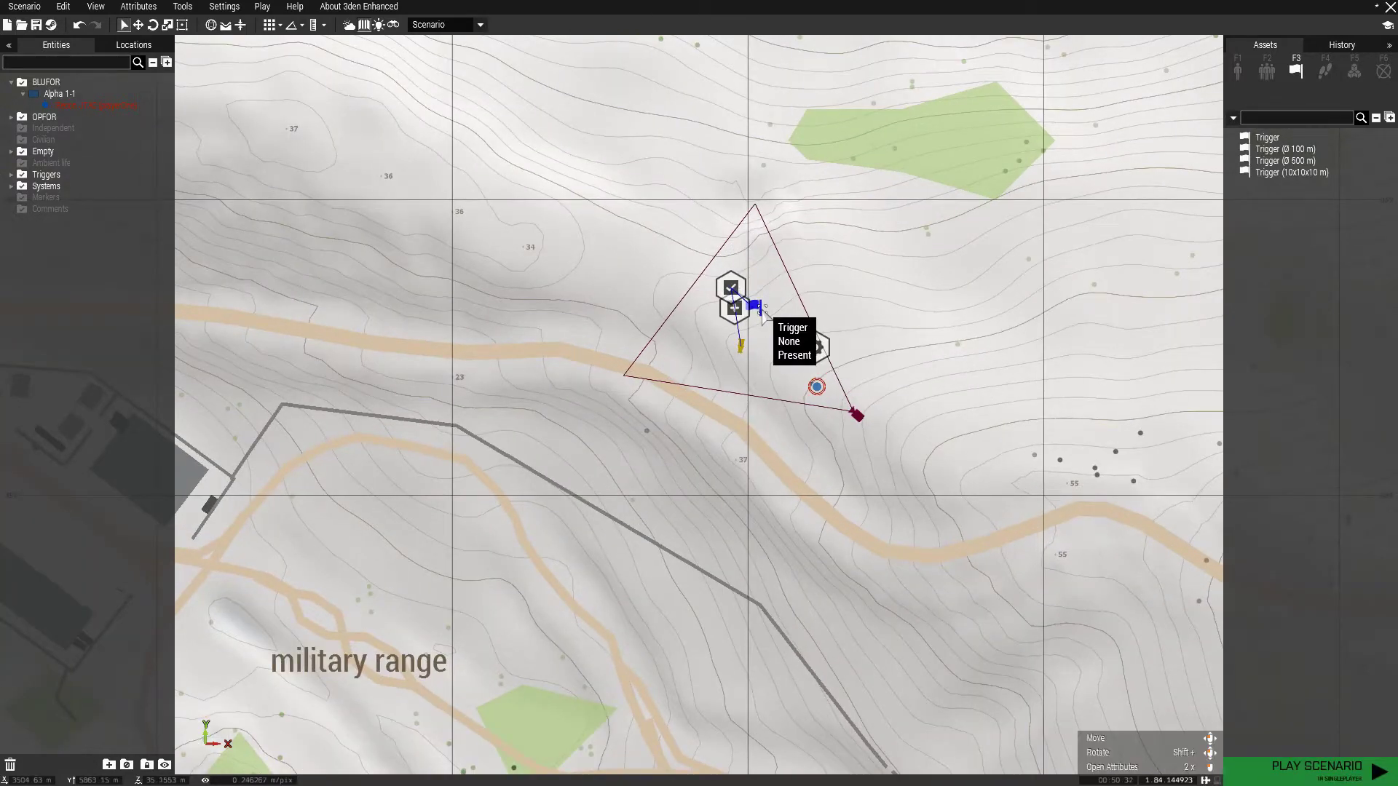
{"action": "double_click", "coordinate": [762, 312]}
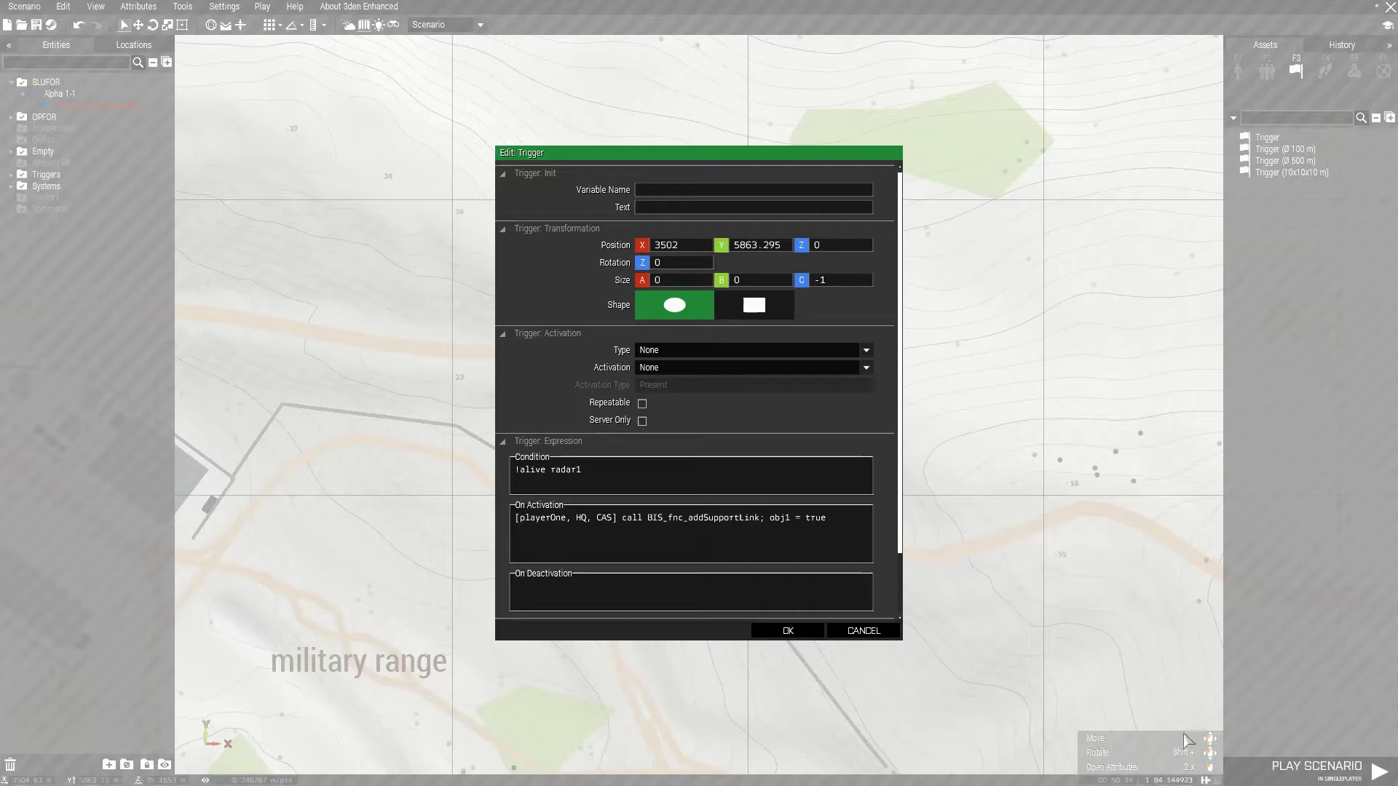
{"action": "left_click", "coordinate": [788, 632]}
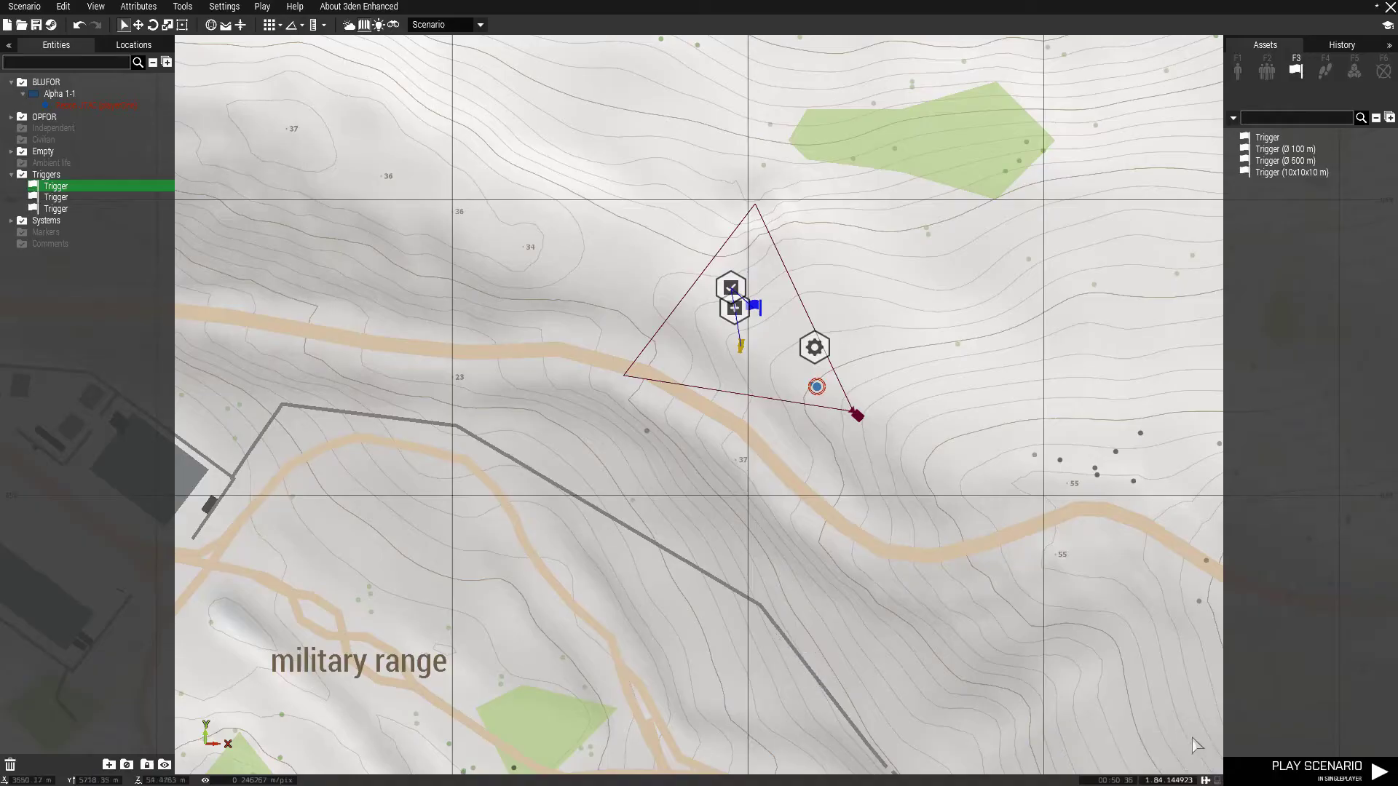
{"action": "left_click", "coordinate": [1334, 776]}
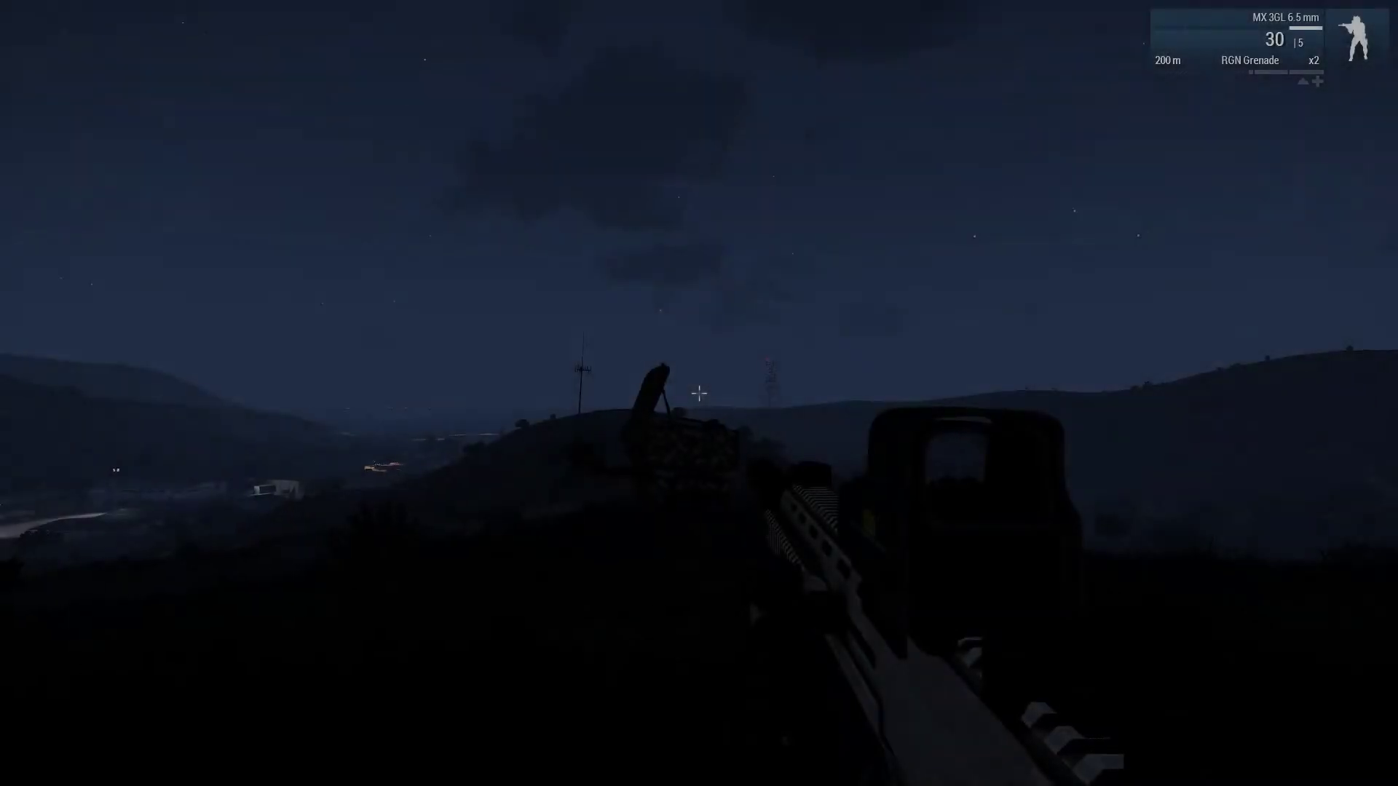
Step: Assign the Destroy AA task from the task list and glance at the map
{"action": "key", "text": "j"}
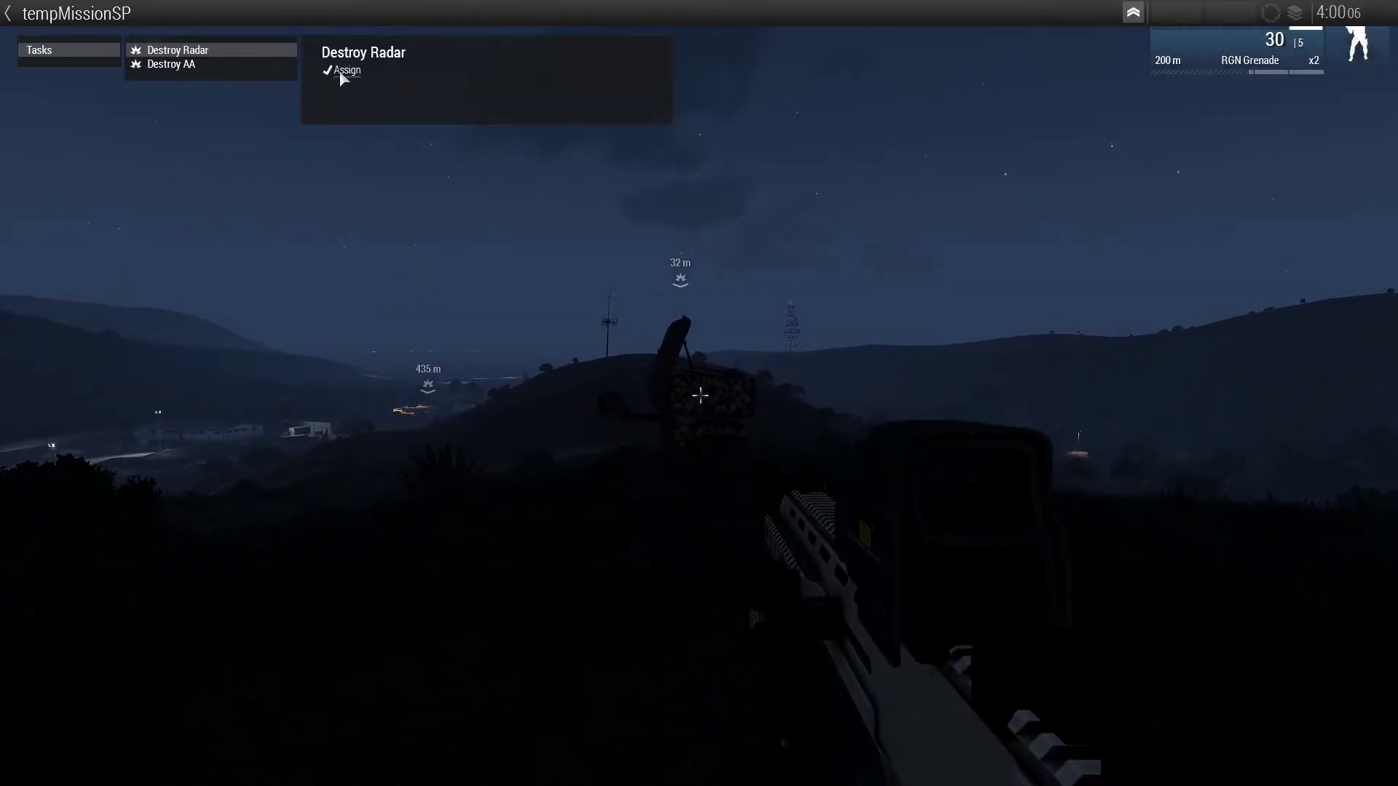
{"action": "left_click", "coordinate": [170, 65]}
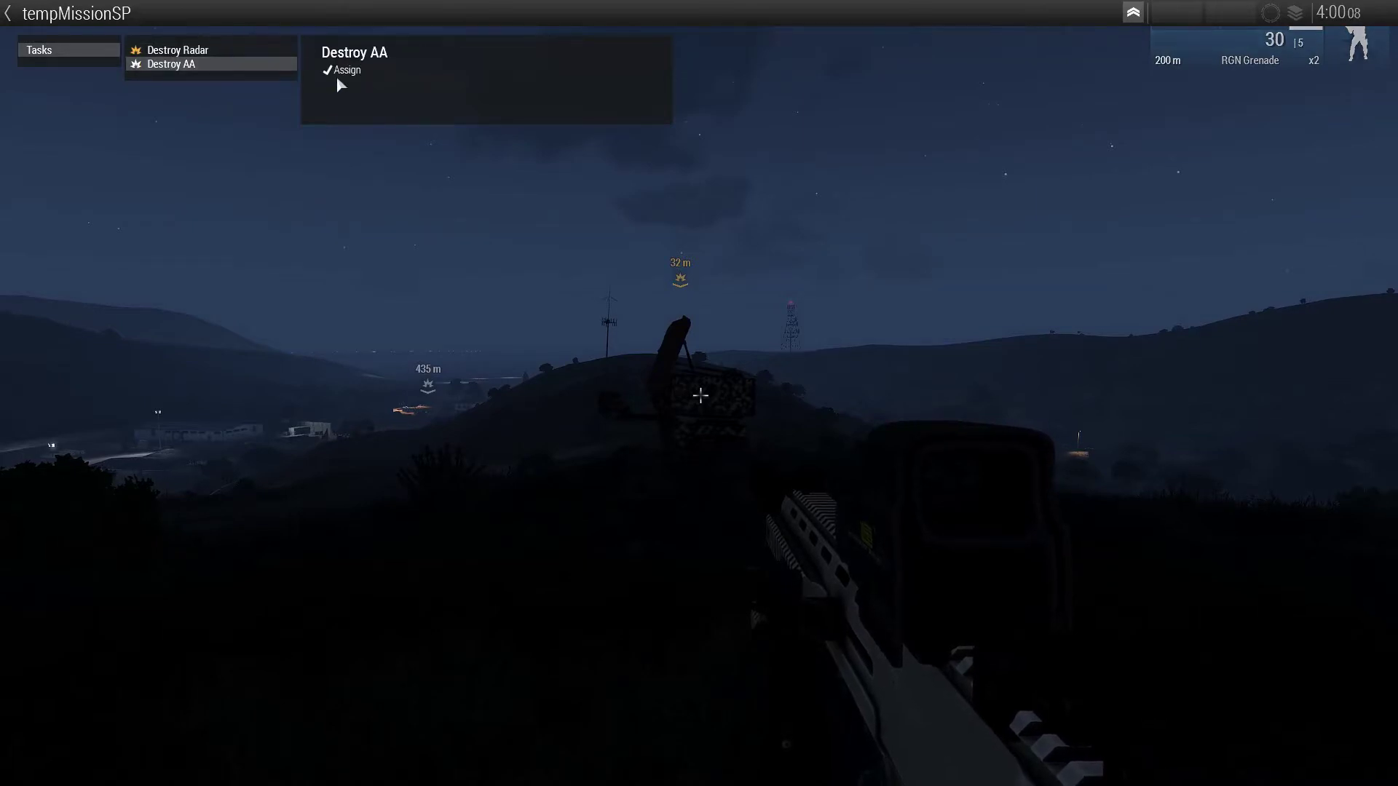
{"action": "left_click", "coordinate": [341, 72]}
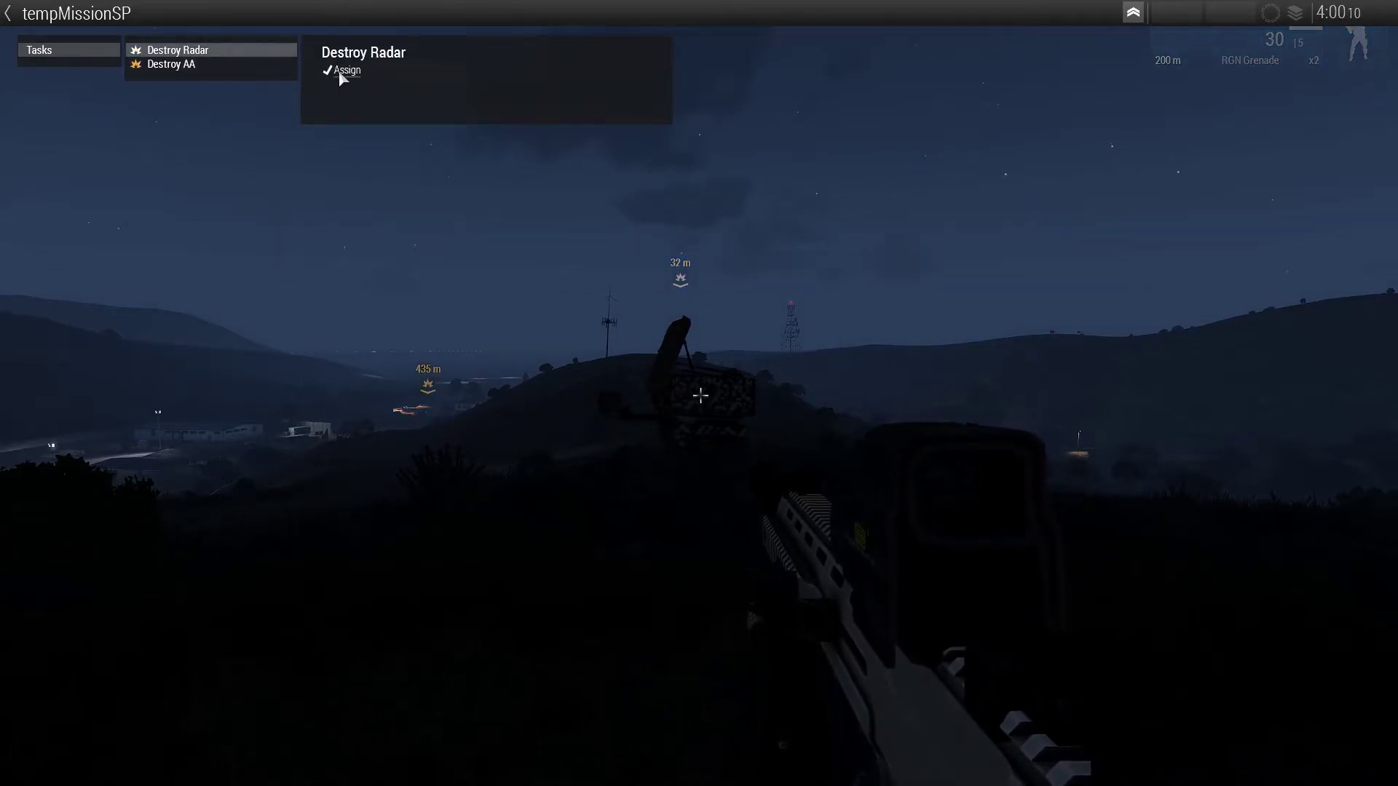
{"action": "key", "text": "m"}
{"action": "key", "text": "m"}
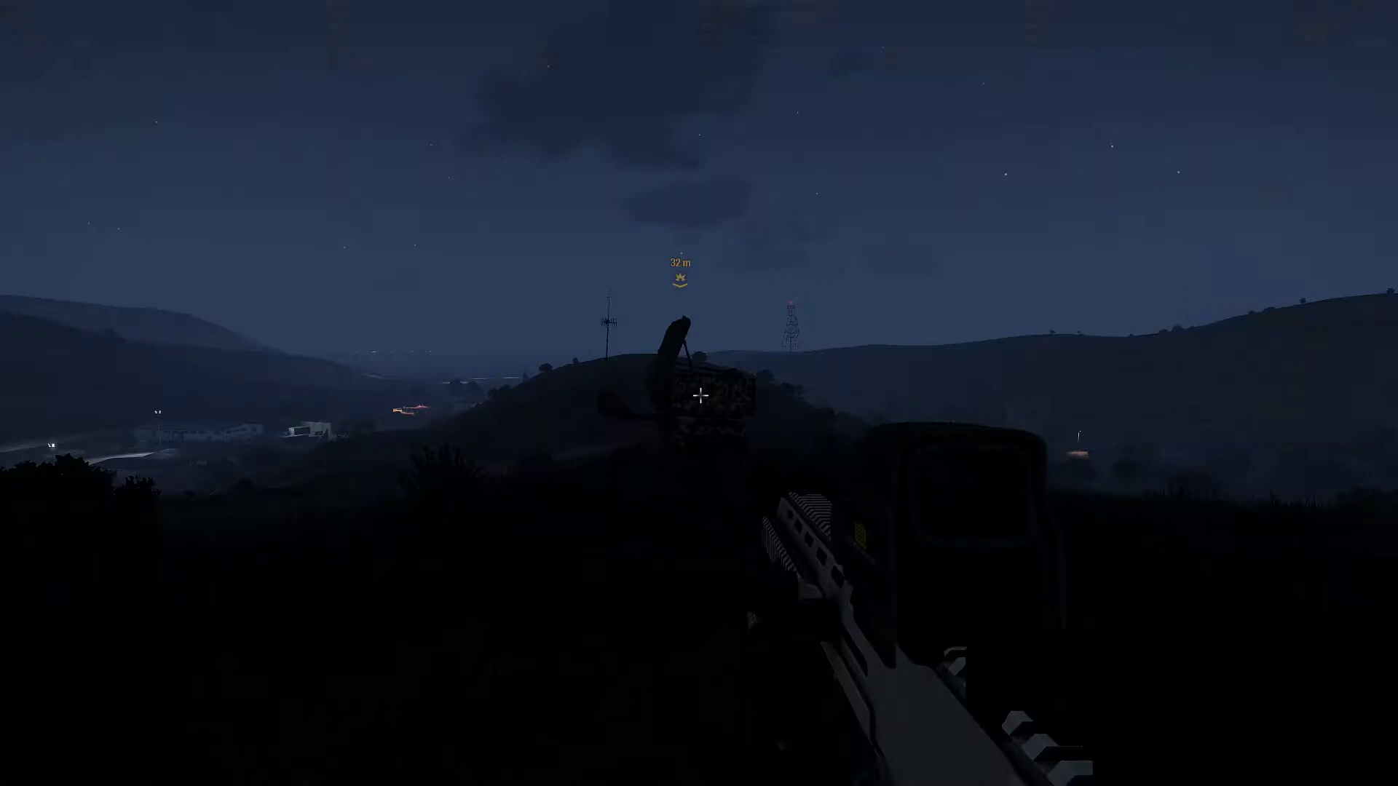
Step: Walk to the hilltop radar and place an explosive satchel on it
{"action": "key", "text": "w"}
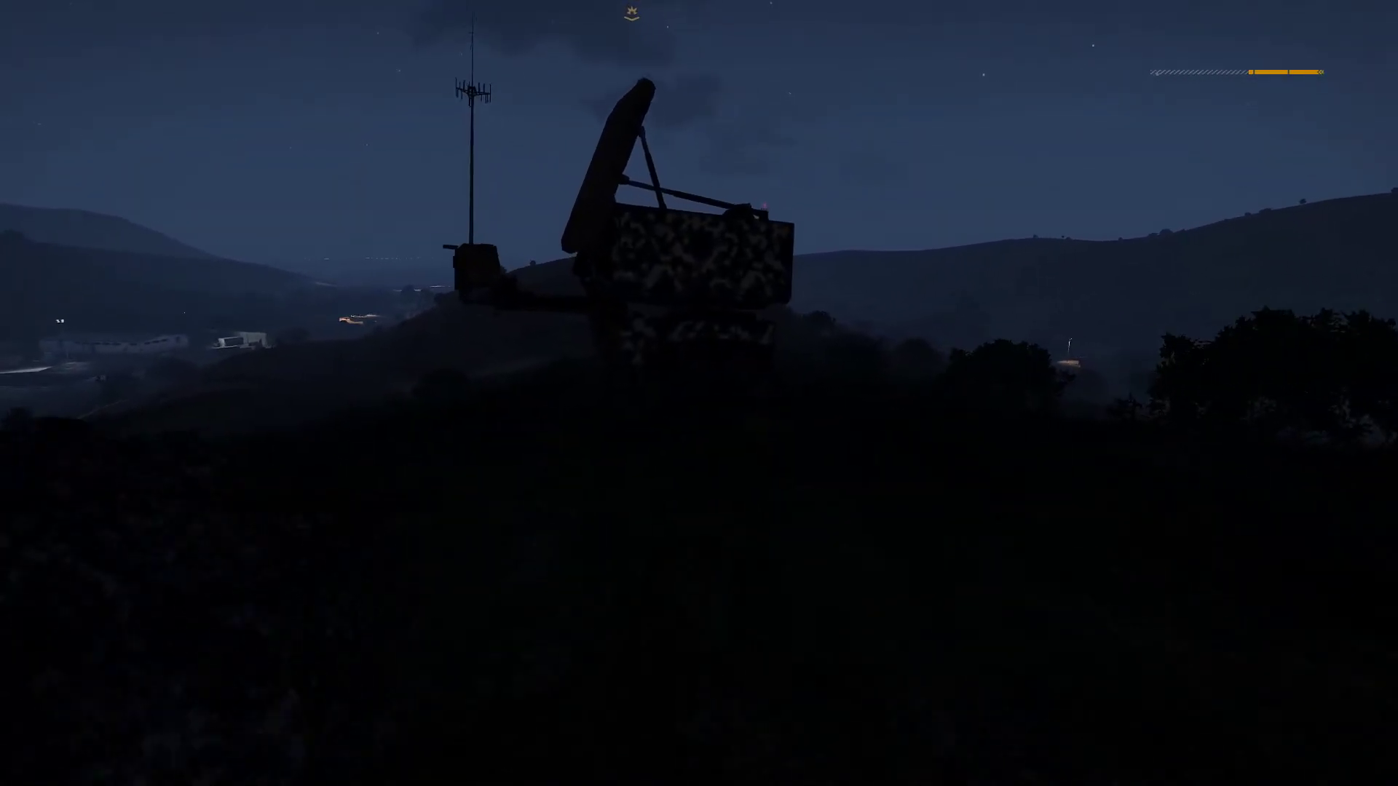
{"action": "scroll", "coordinate": [699, 393], "scroll_direction": "down", "scroll_amount": 1}
{"action": "key", "text": "w"}
{"action": "scroll", "coordinate": [699, 393], "scroll_direction": "down", "scroll_amount": 1}
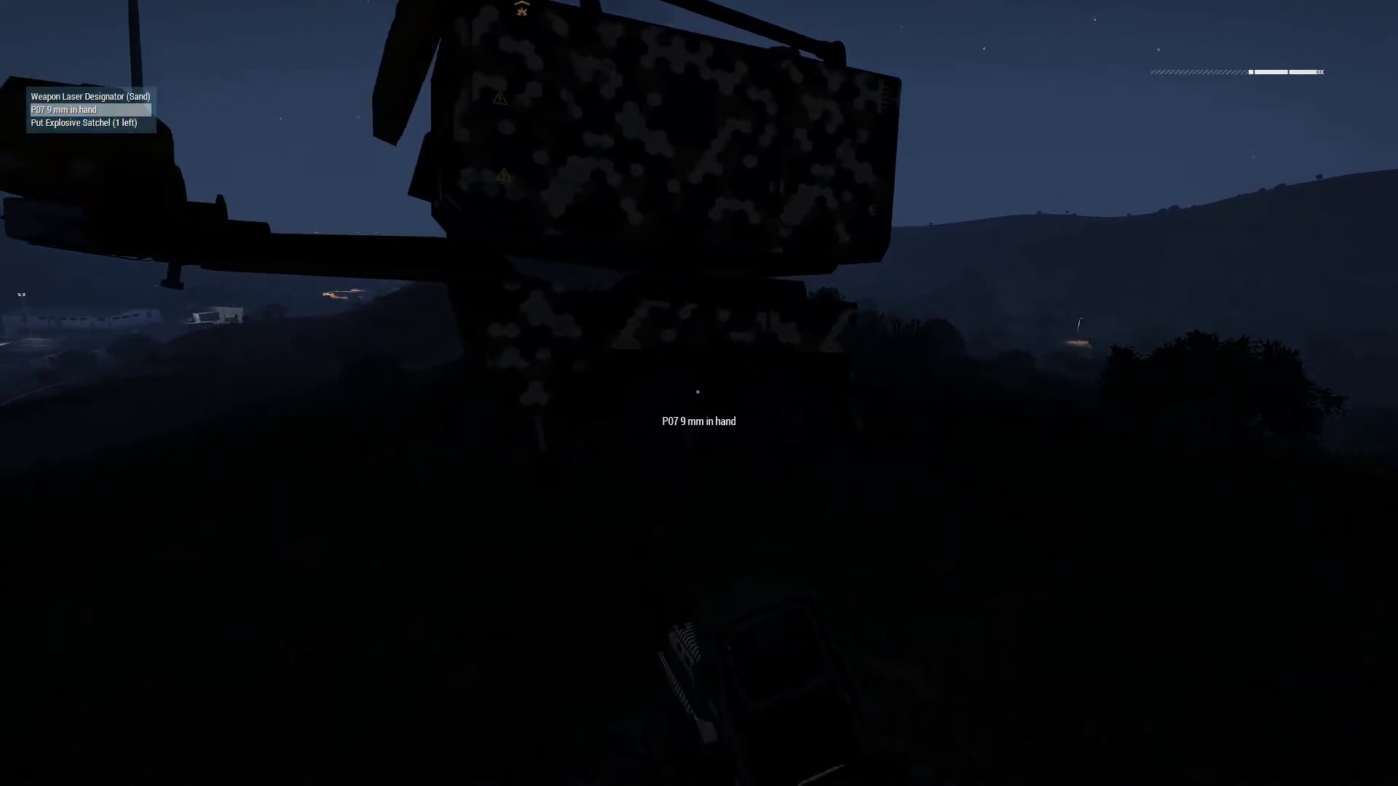
{"action": "scroll", "coordinate": [699, 393], "scroll_direction": "down", "scroll_amount": 1}
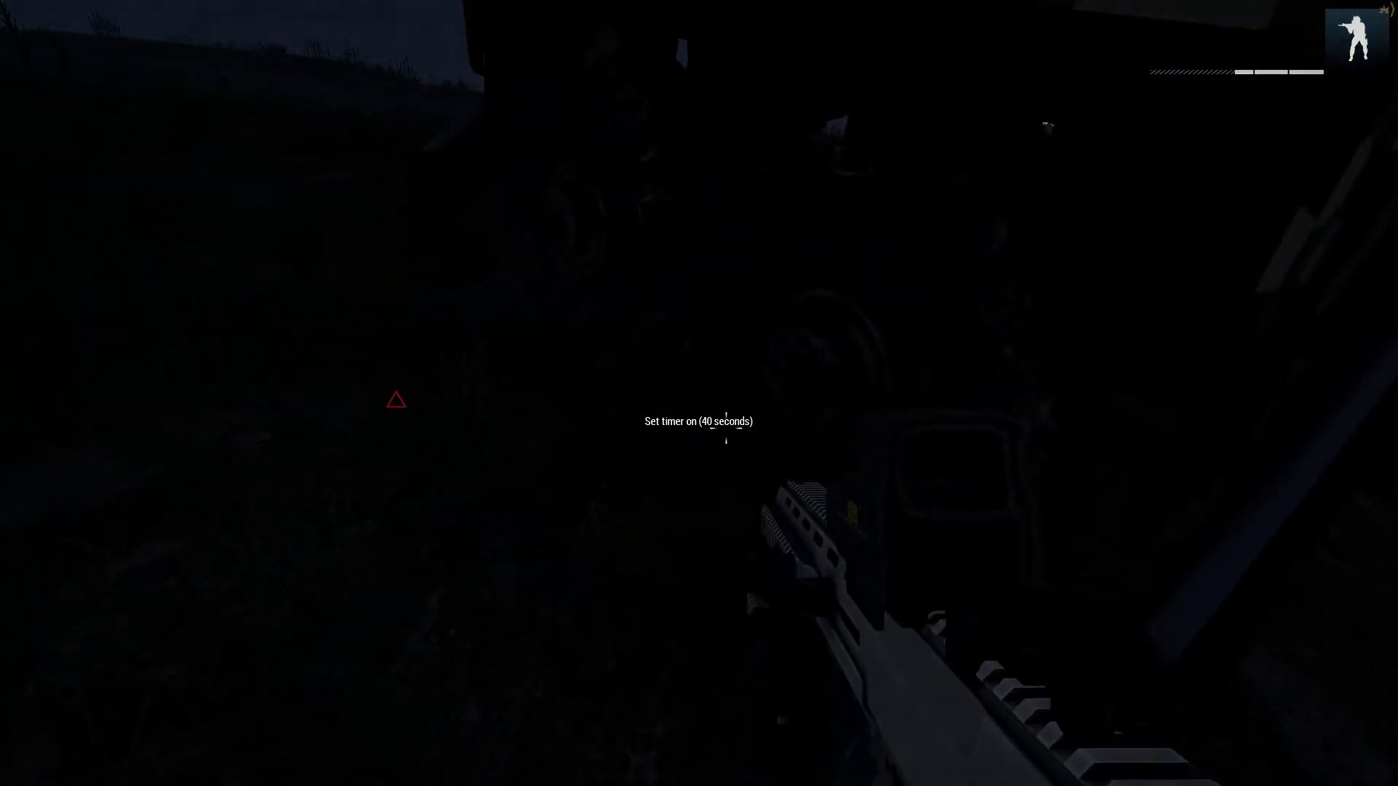
Step: Run about 85 m away from the radar and detonate the satchel charge
{"action": "key", "text": "w"}
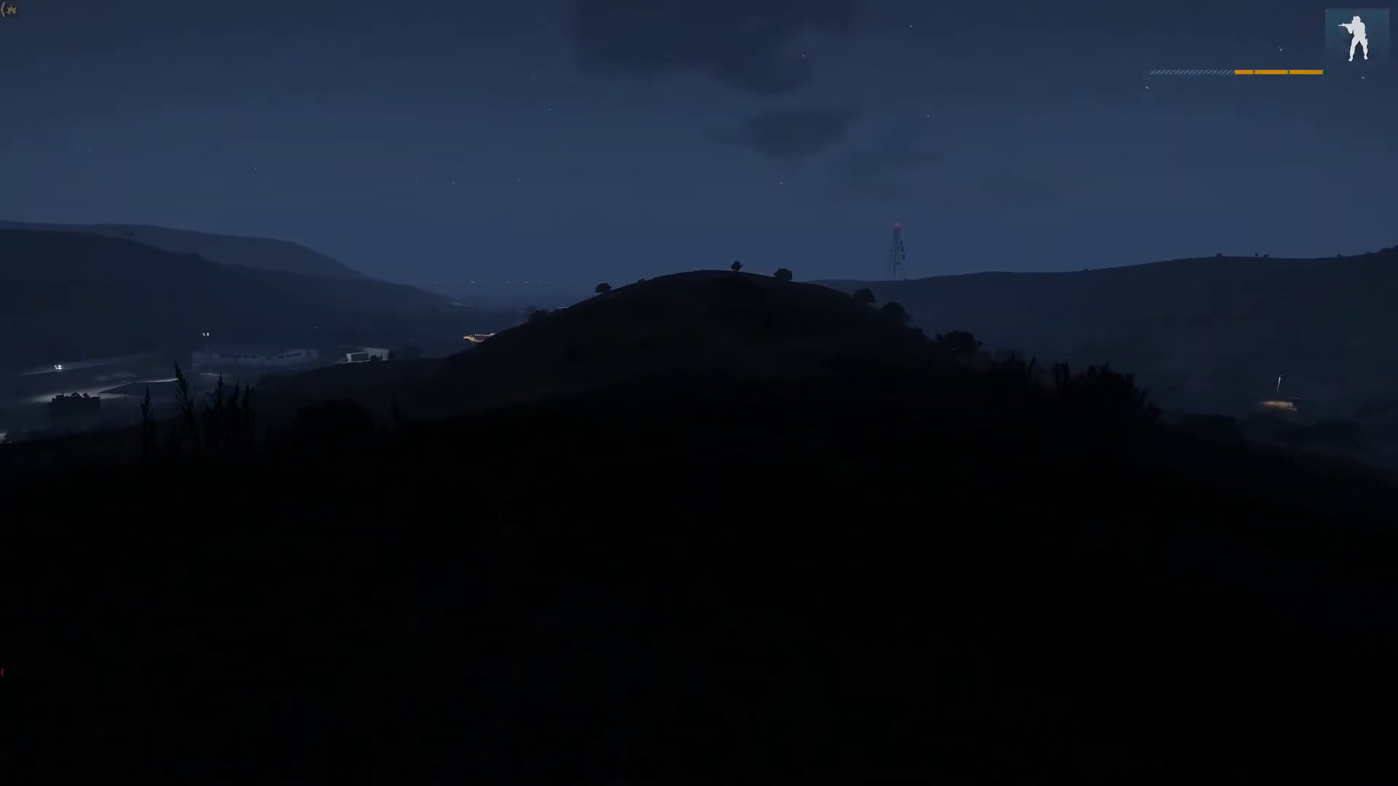
{"action": "key", "text": "w"}
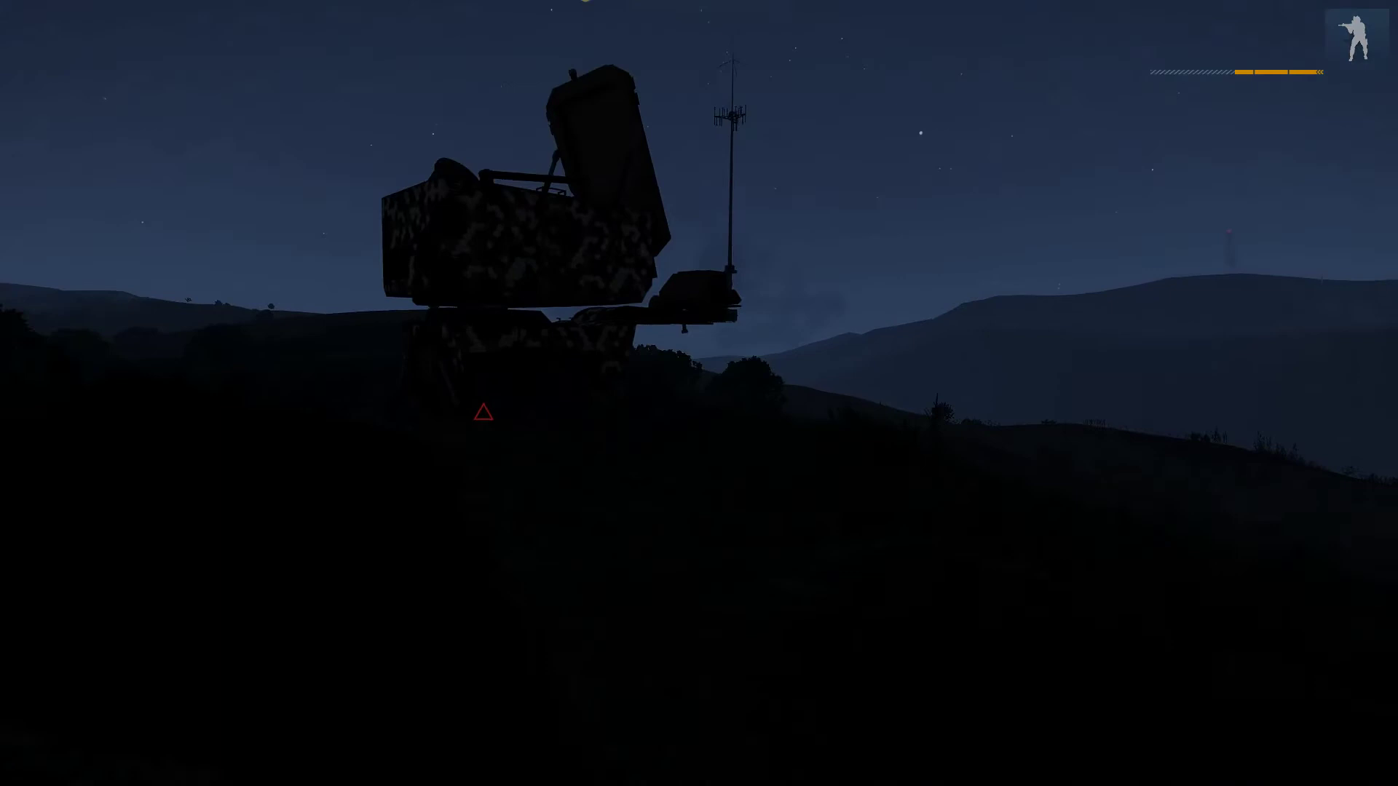
{"action": "key", "text": "w"}
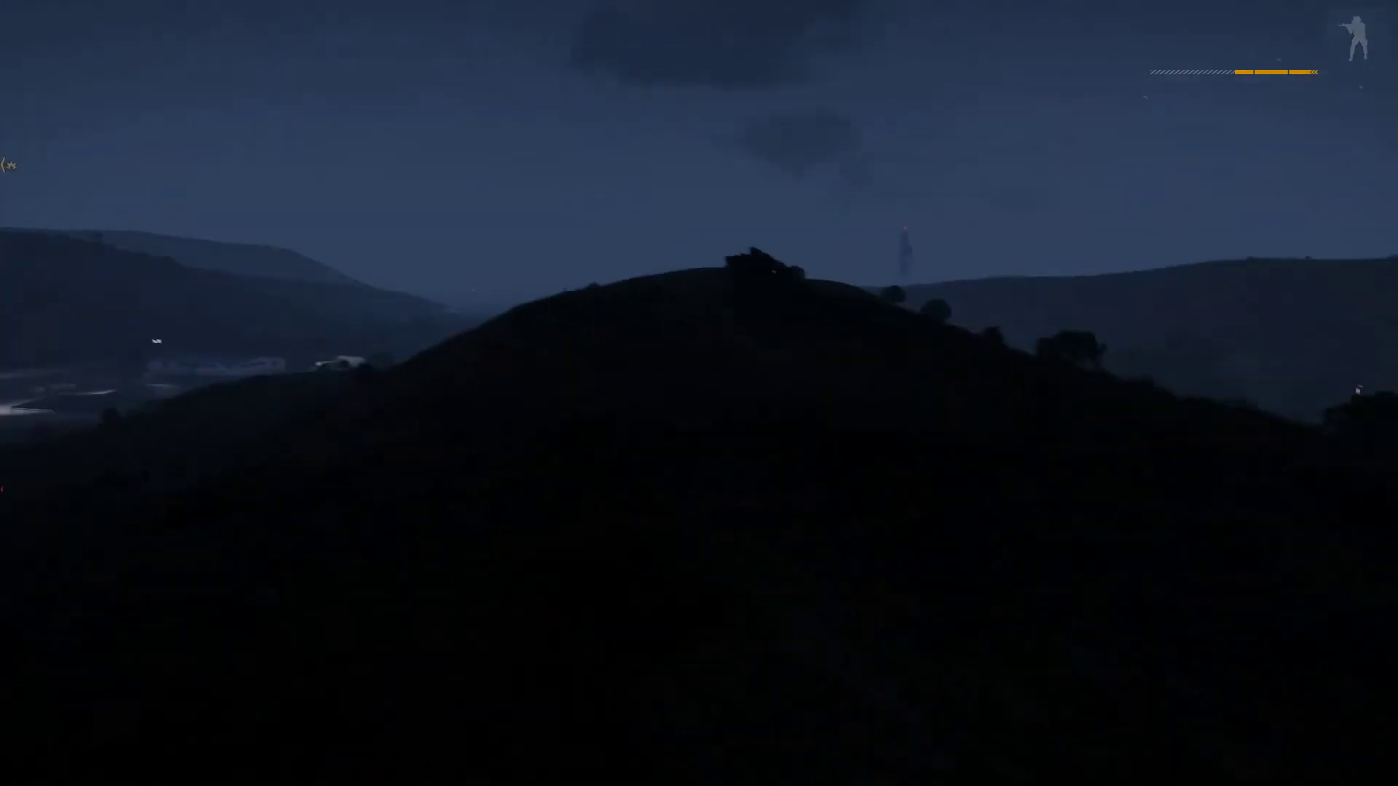
{"action": "key", "text": "w"}
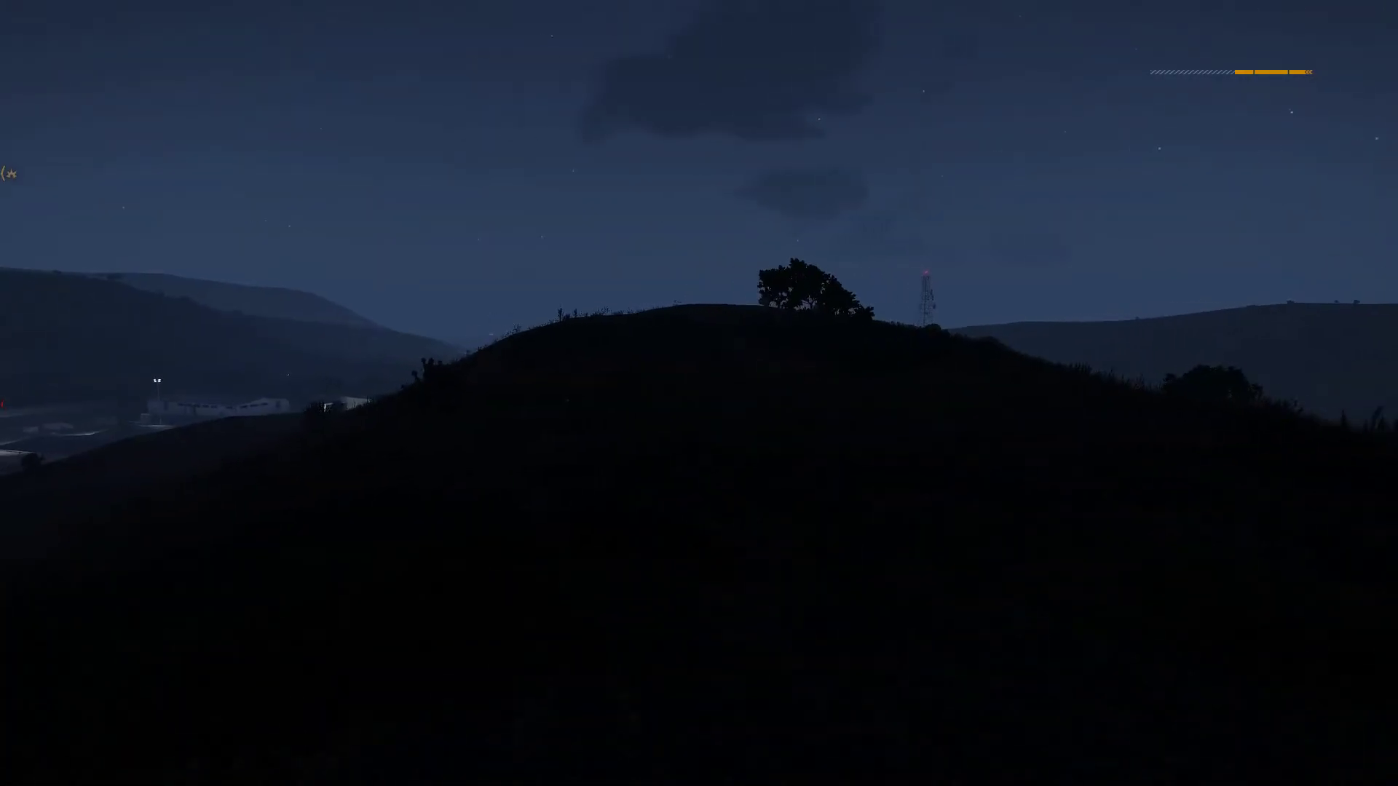
{"action": "key", "text": "w"}
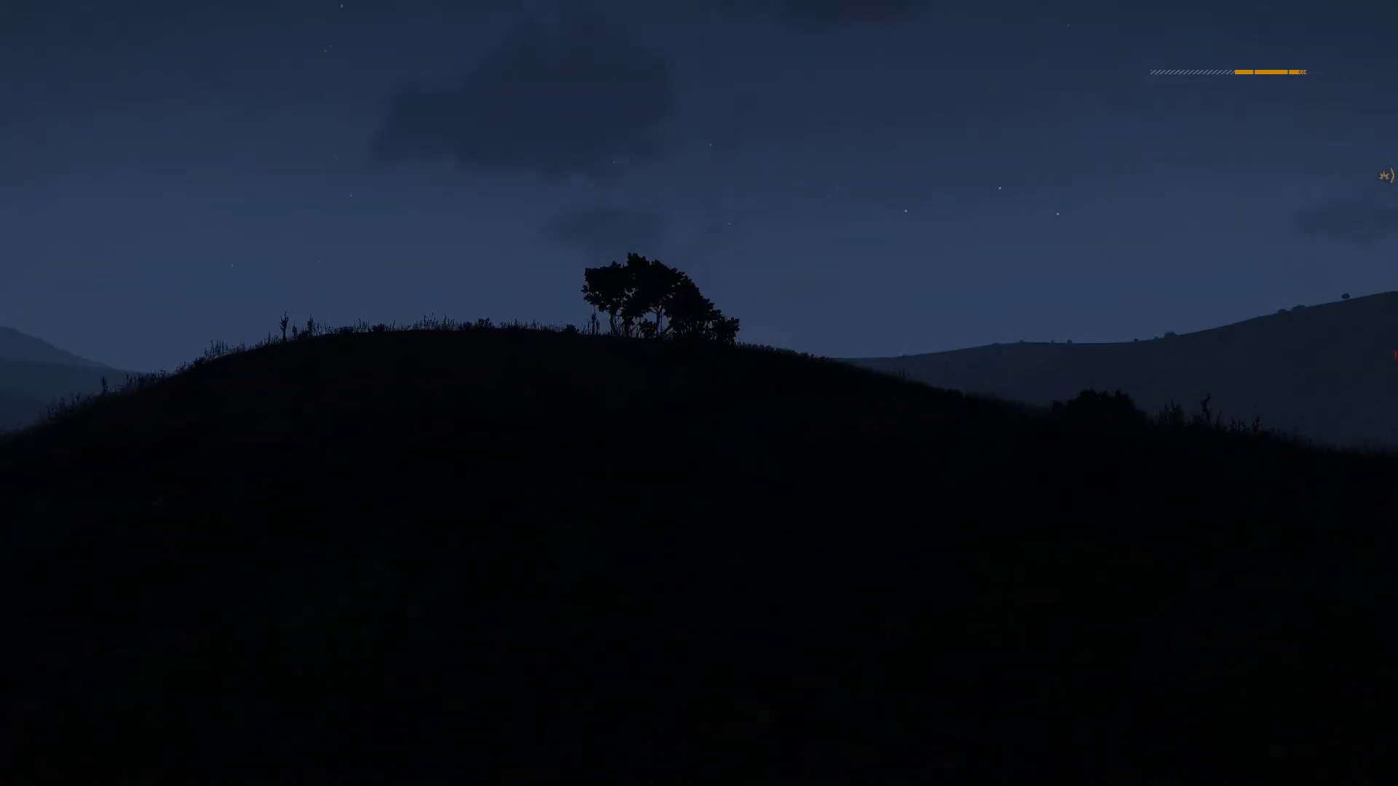
{"action": "key", "text": "w"}
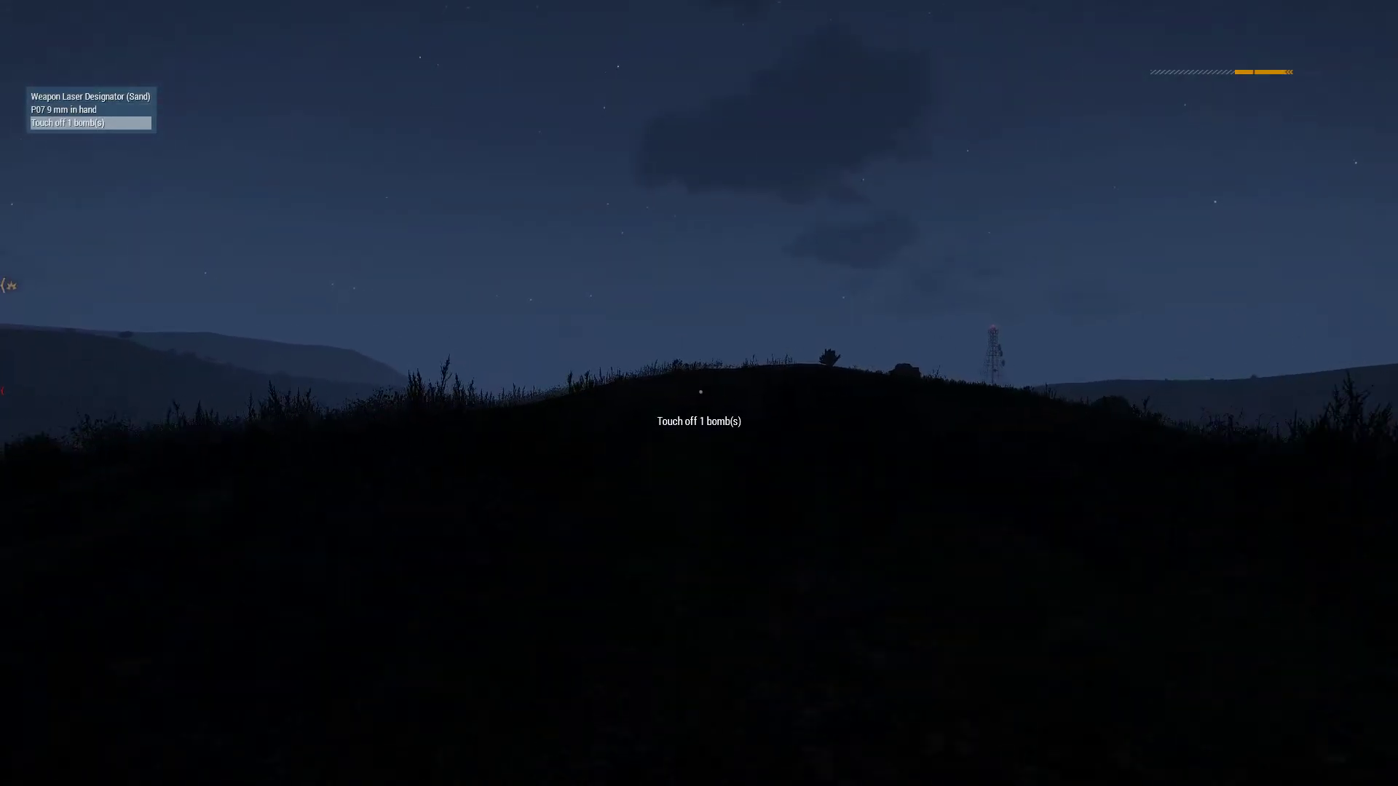
{"action": "key", "text": "w"}
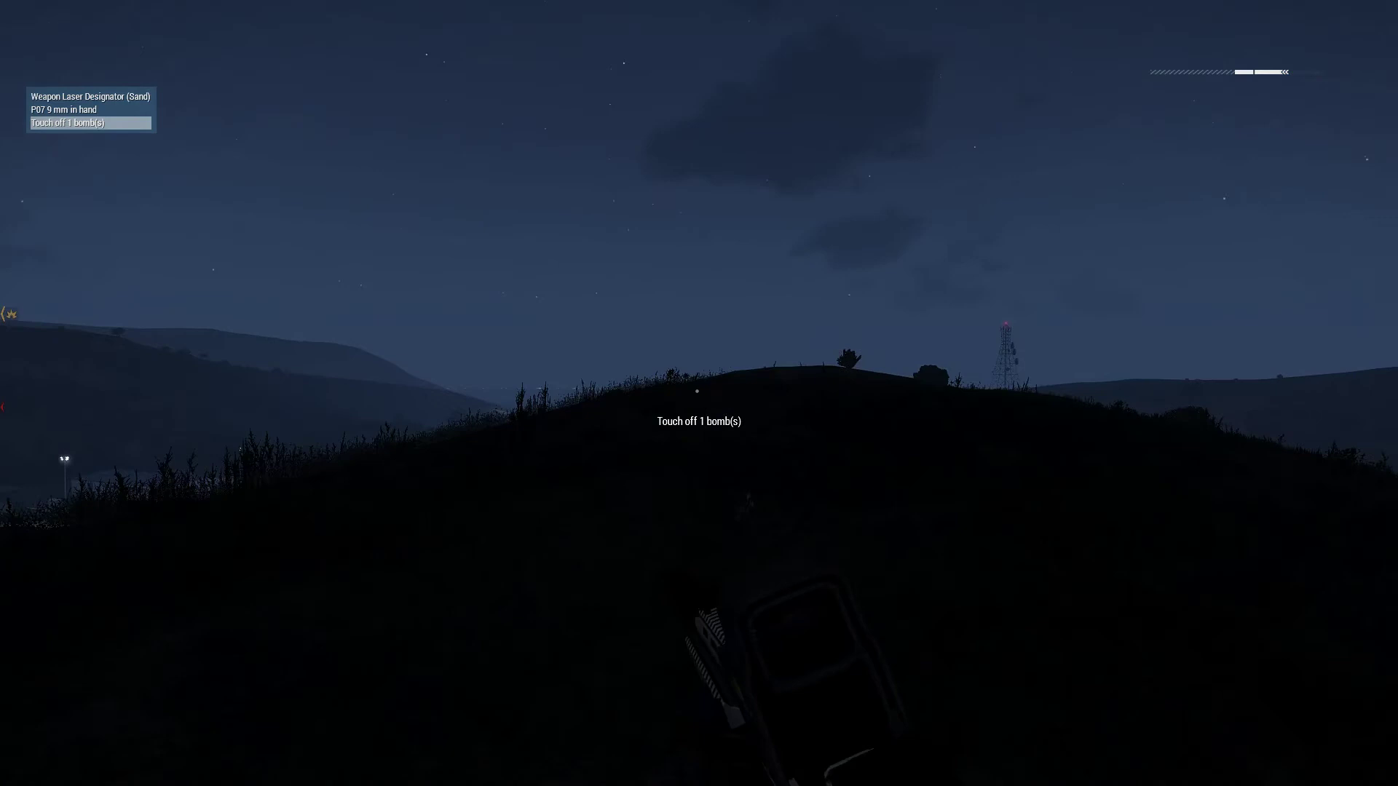
{"action": "key", "text": "w"}
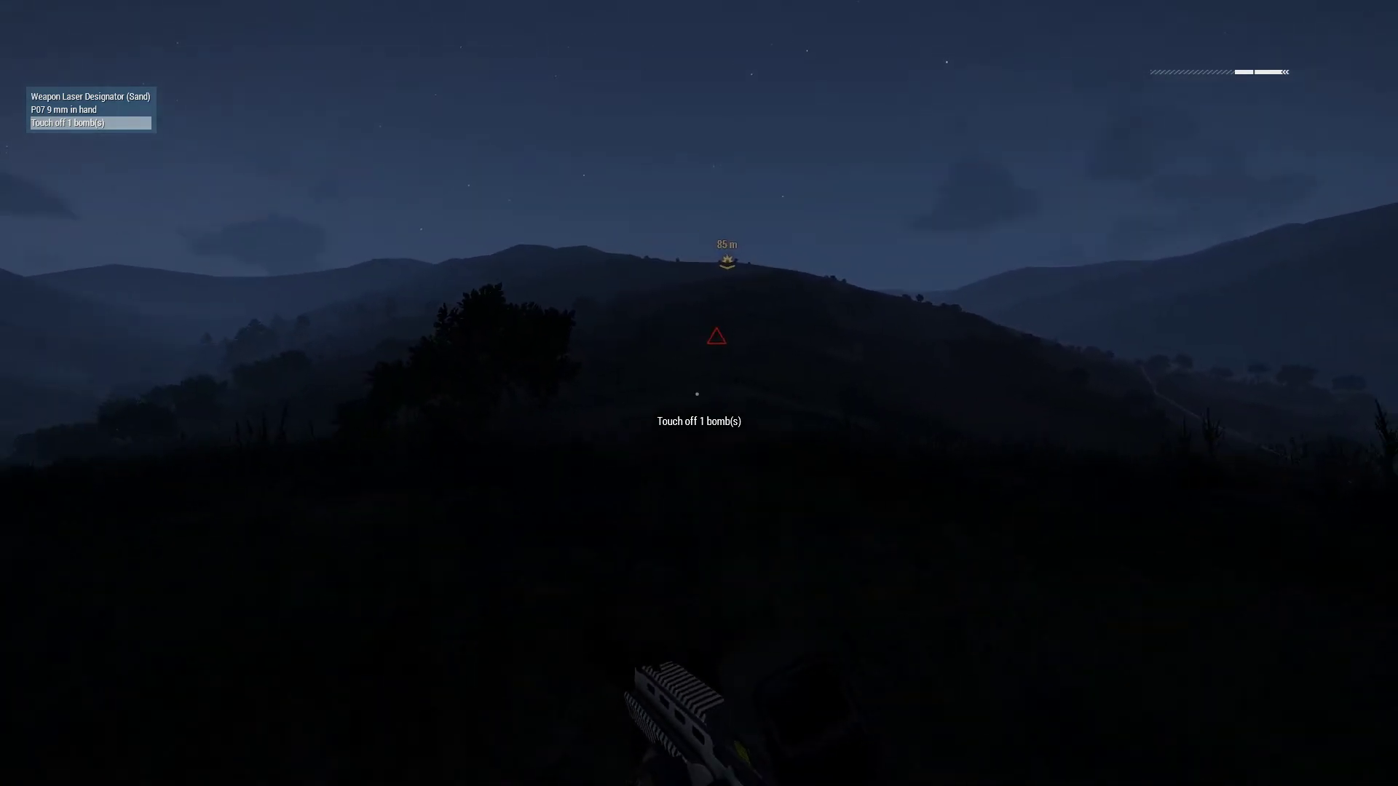
{"action": "key", "text": "space"}
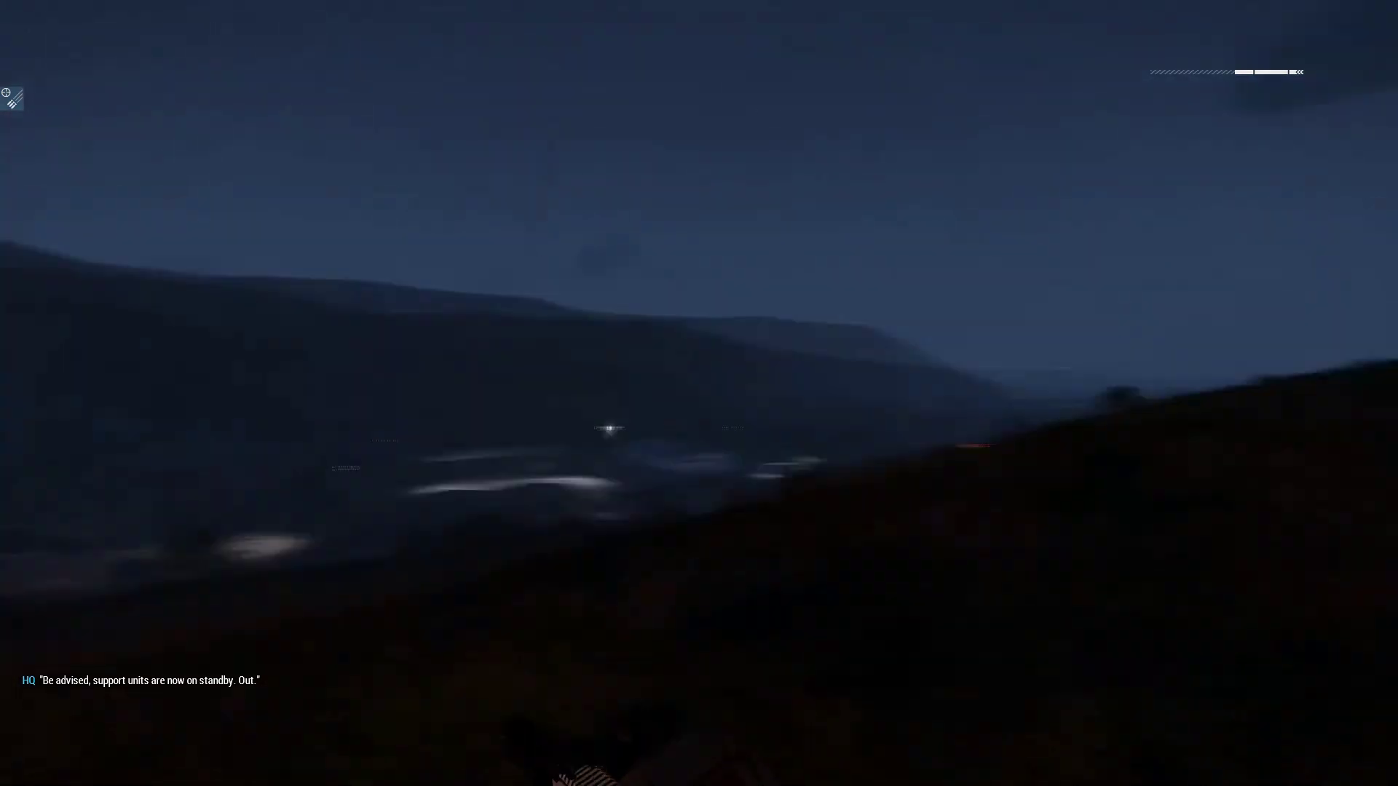
Step: Check the player's position on the zoomed-in map, then return to first-person view
{"action": "key", "text": "m"}
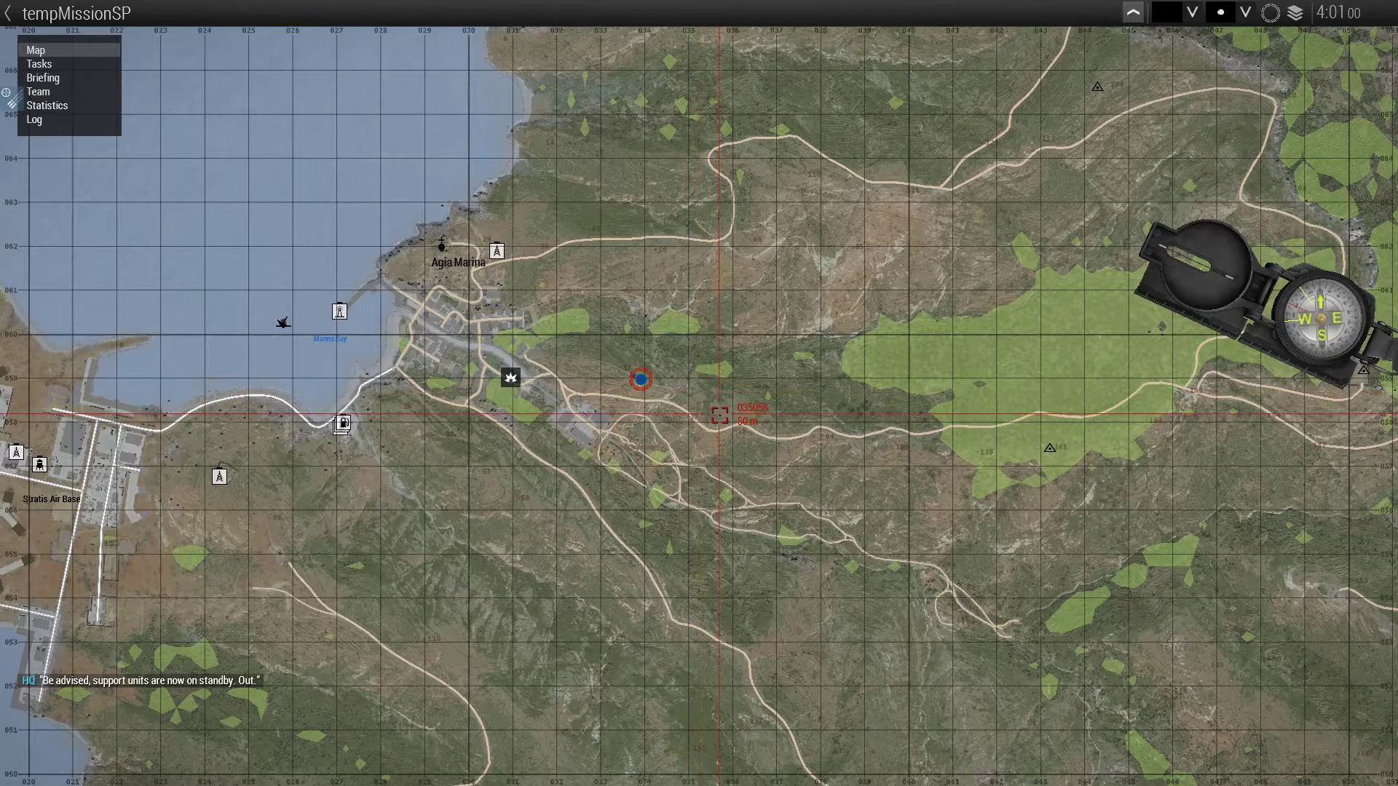
{"action": "scroll", "coordinate": [514, 316], "scroll_direction": "up", "scroll_amount": 2}
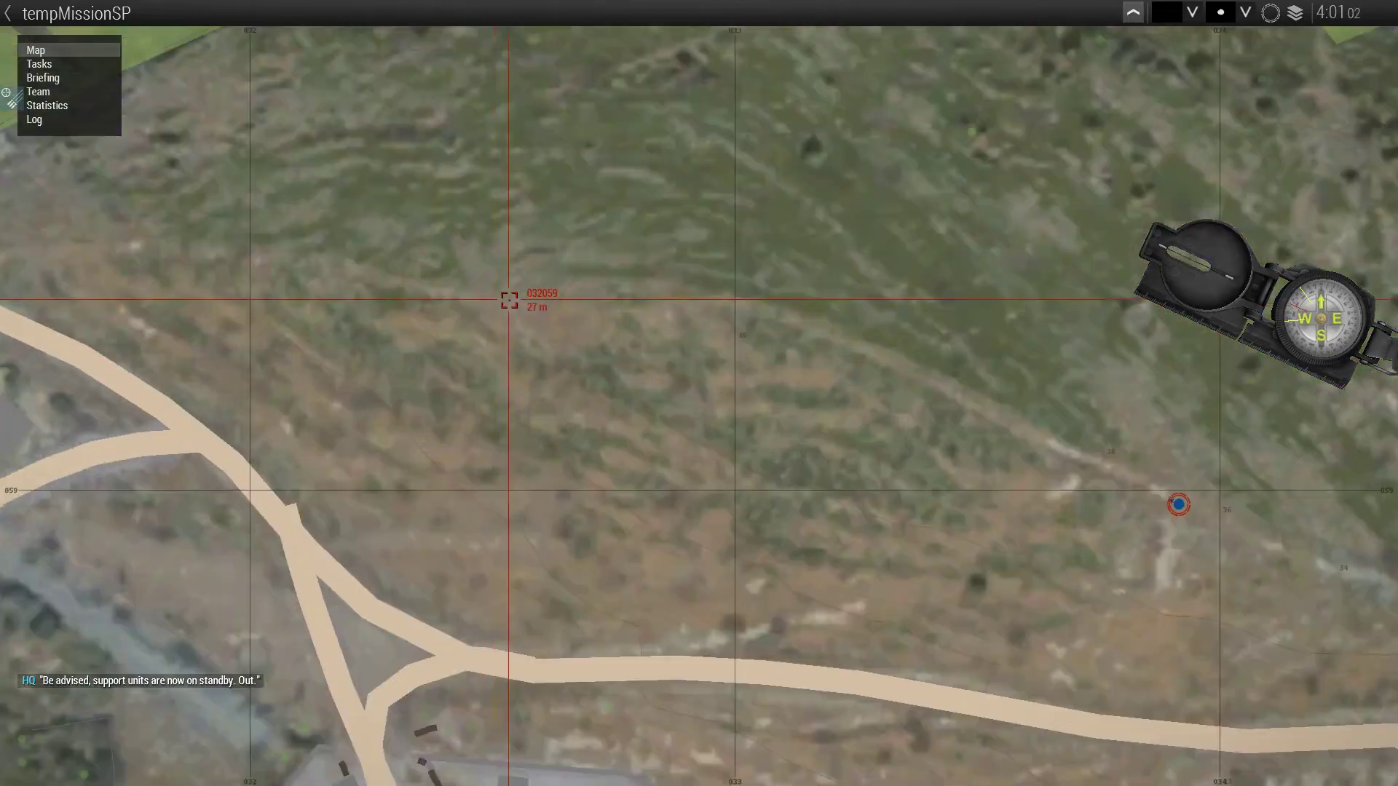
{"action": "key", "text": "m"}
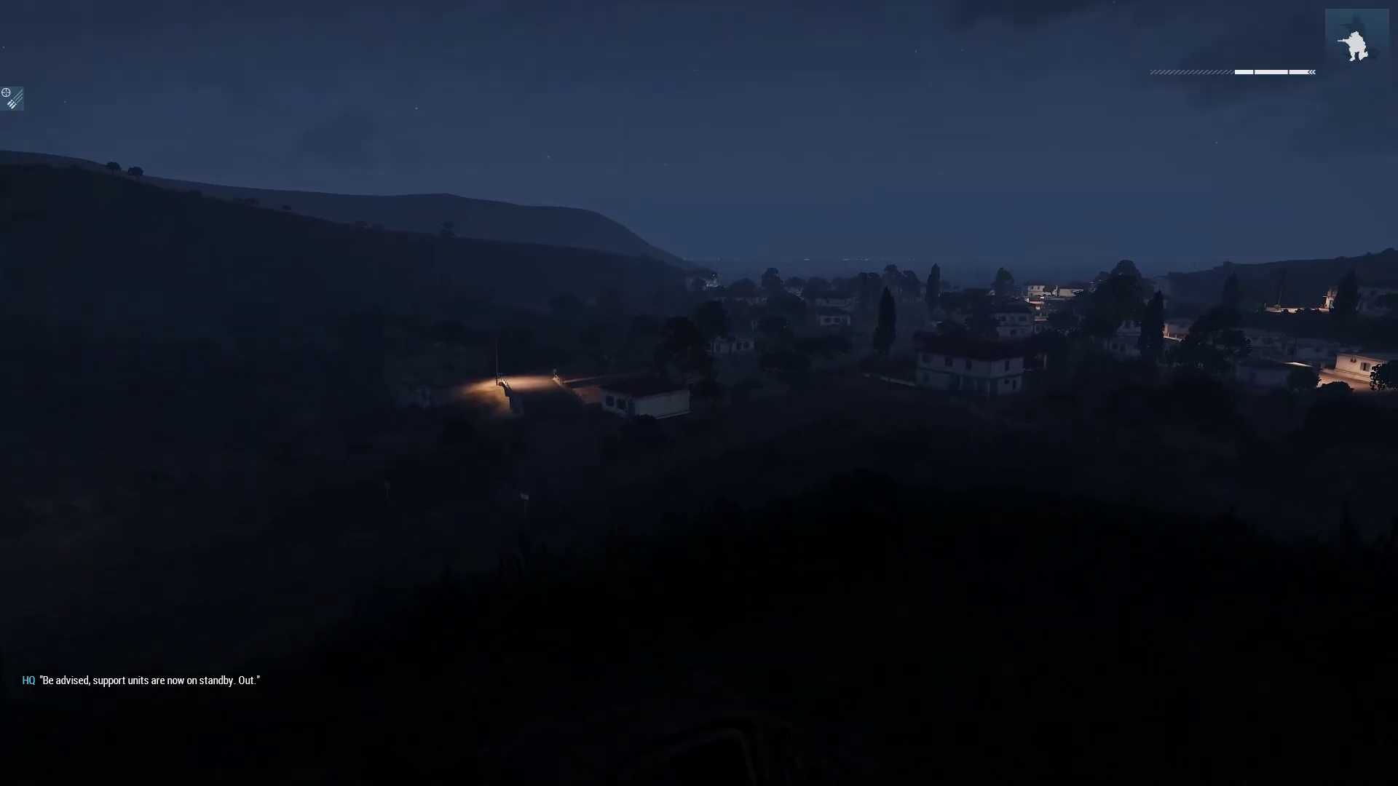
Step: Take a kneeling stance facing the lit village with the Laser Designator (Sand) equipped
{"action": "key", "text": "x"}
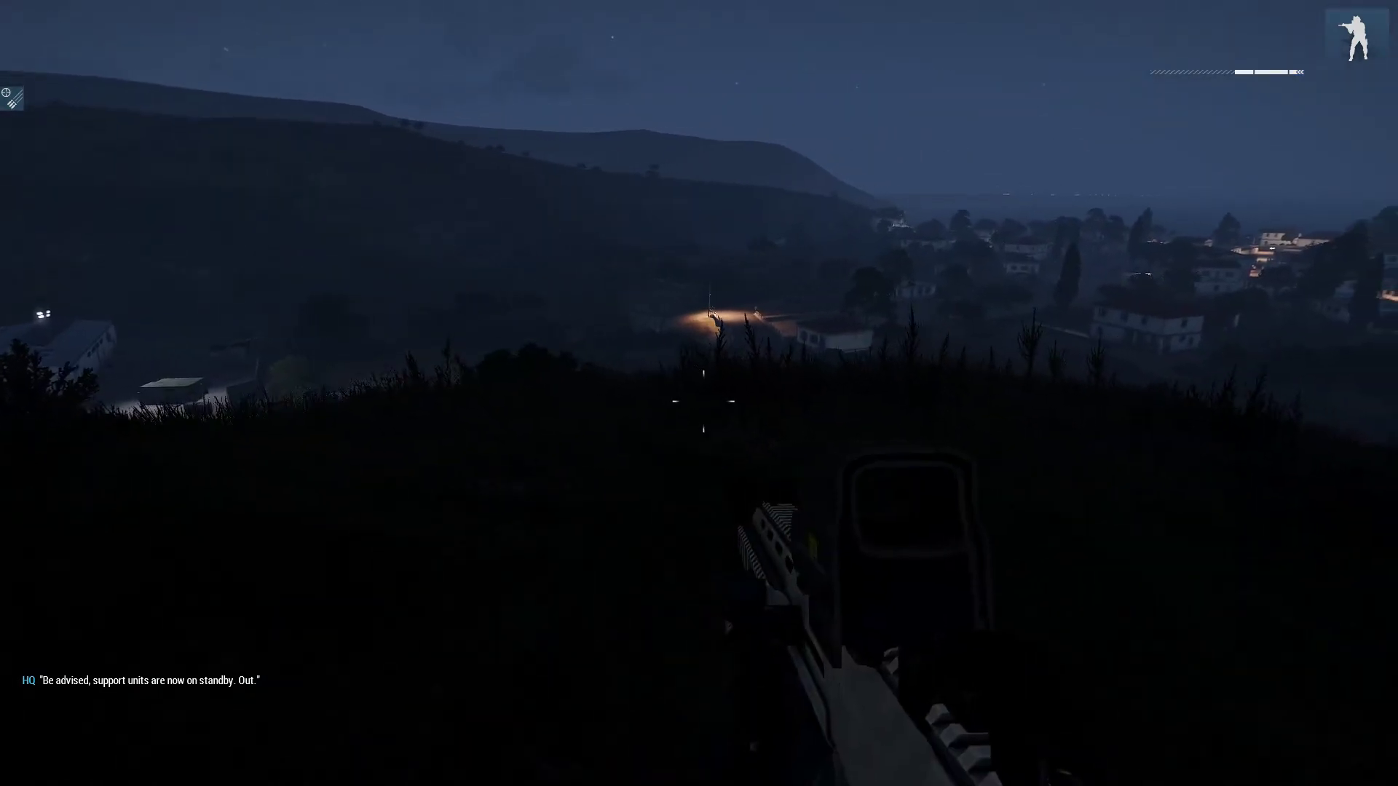
{"action": "key", "text": "x"}
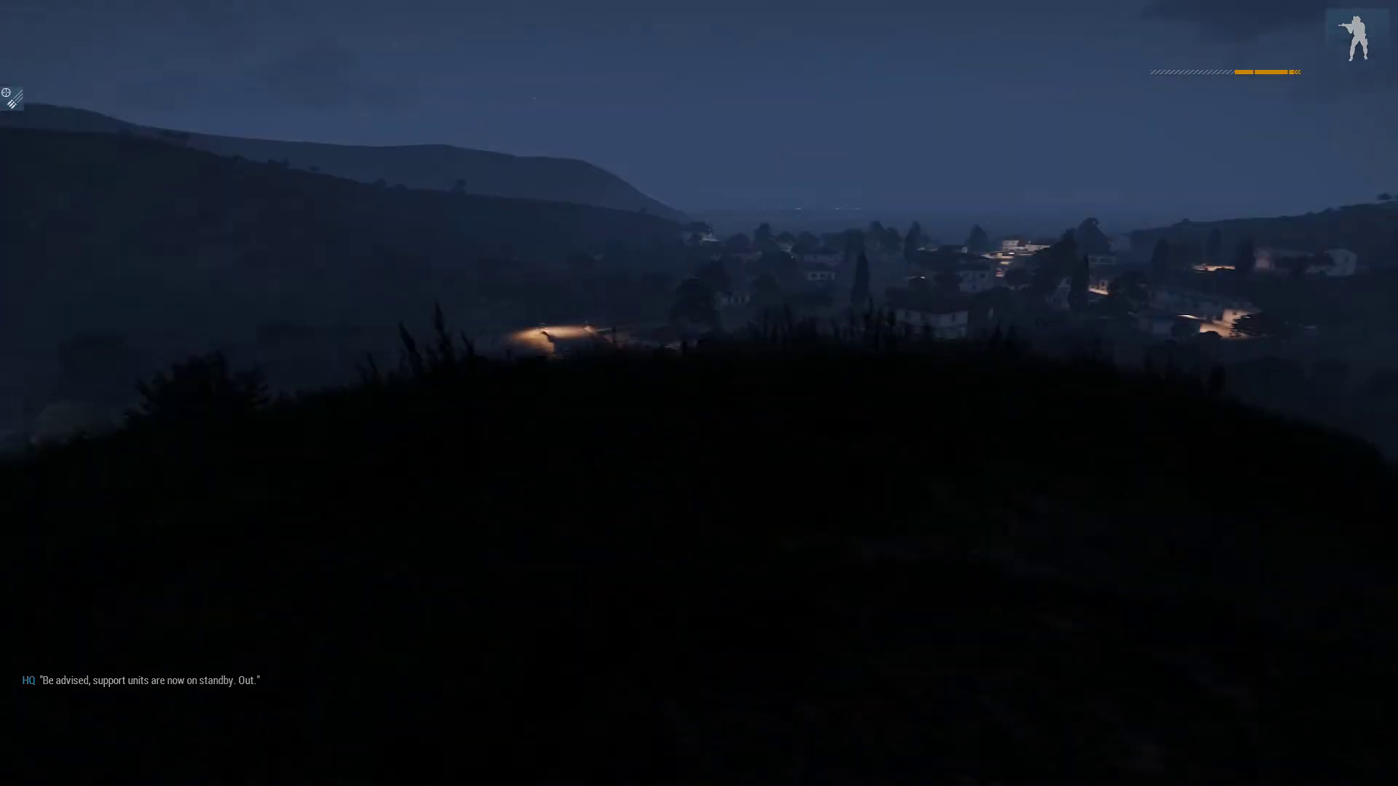
{"action": "key", "text": "z"}
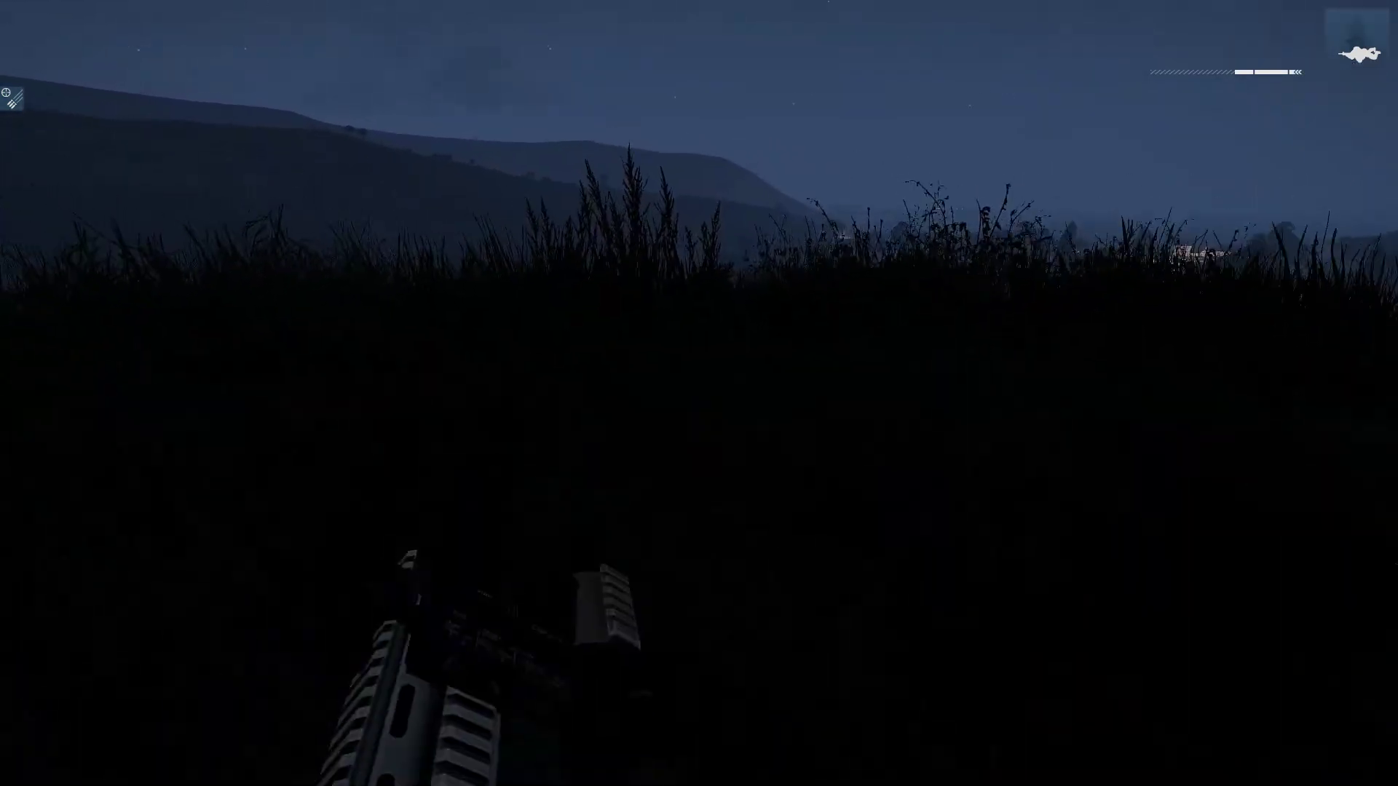
{"action": "key", "text": "b"}
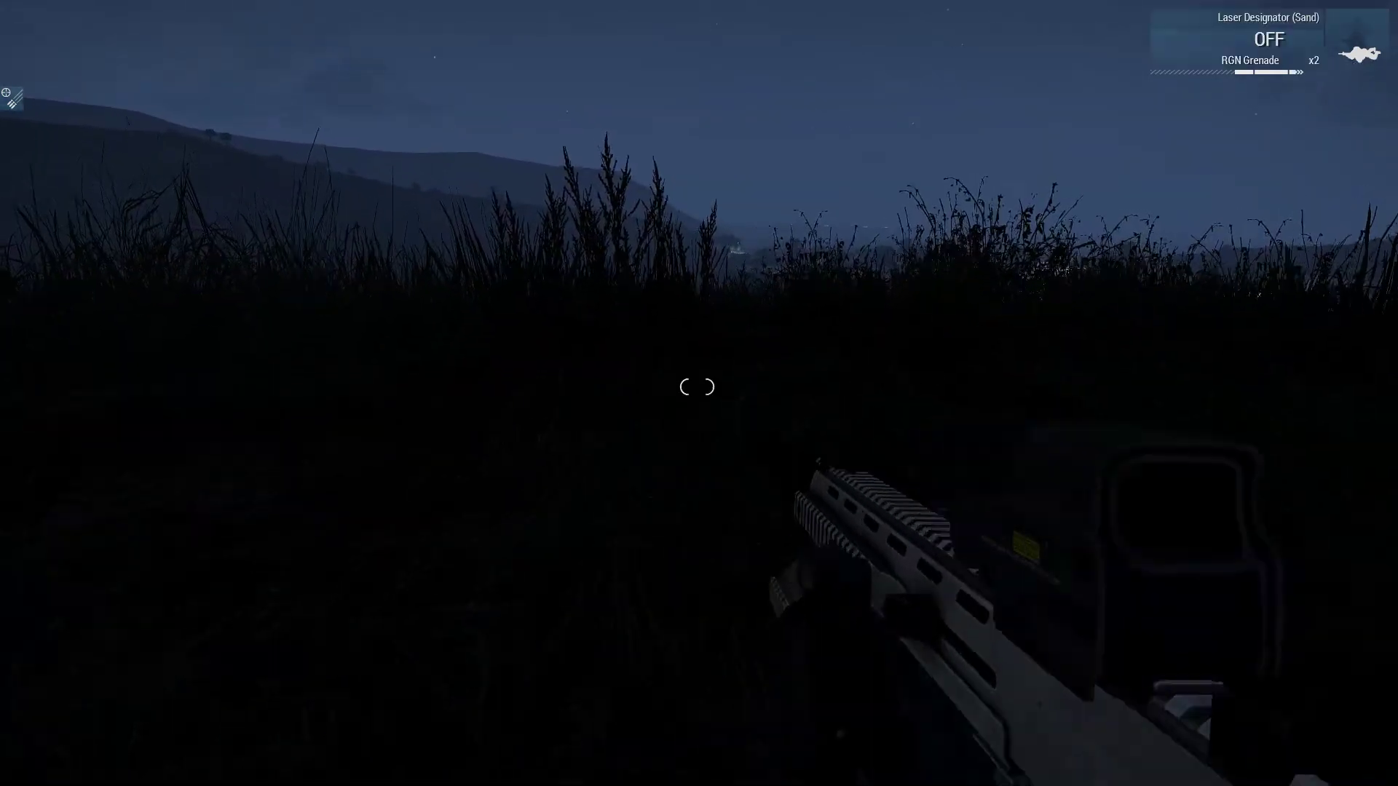
{"action": "key", "text": "x"}
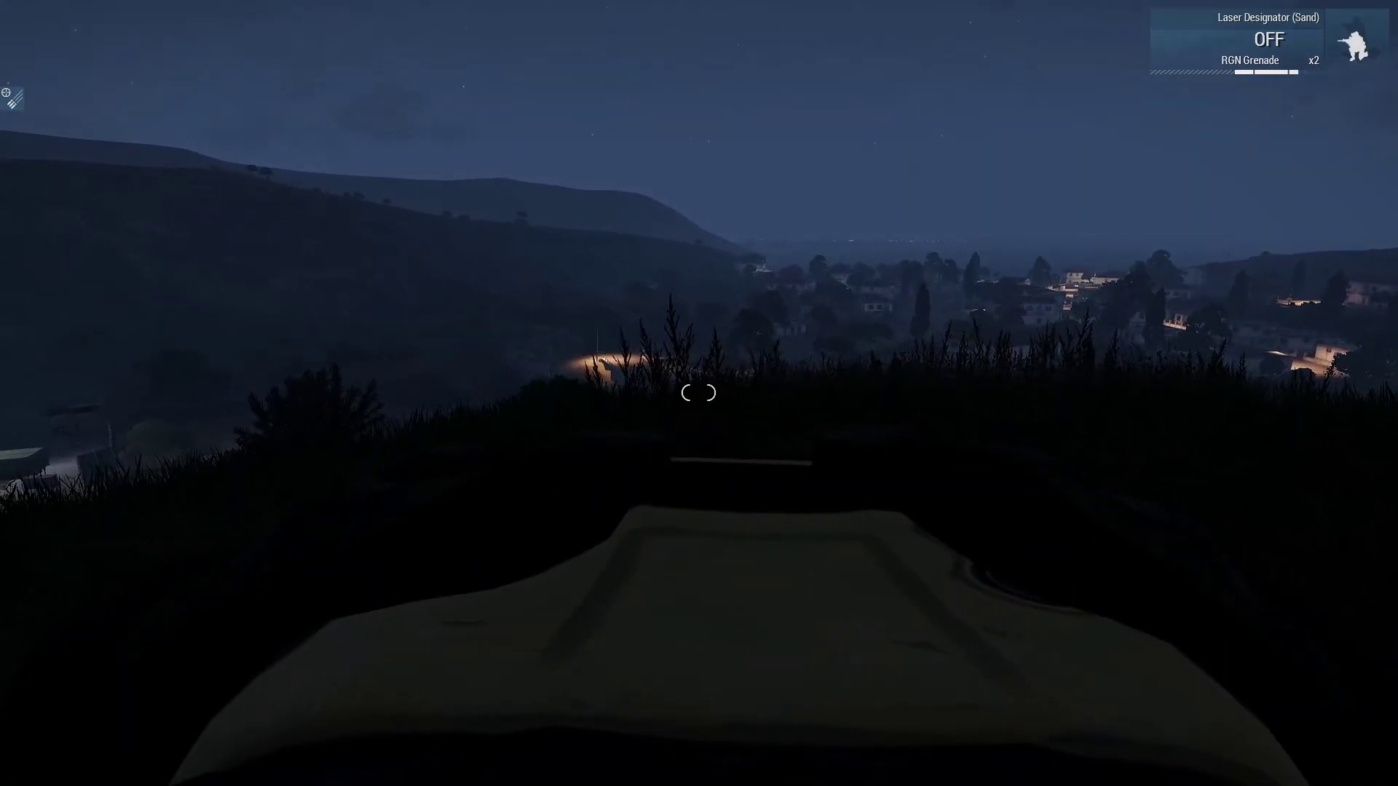
Step: Lase the AA, call a Black Wasp CAS strike, assign Destroy AA, then lower the designator
{"action": "right_click", "coordinate": [701, 399]}
{"action": "key", "text": "x"}
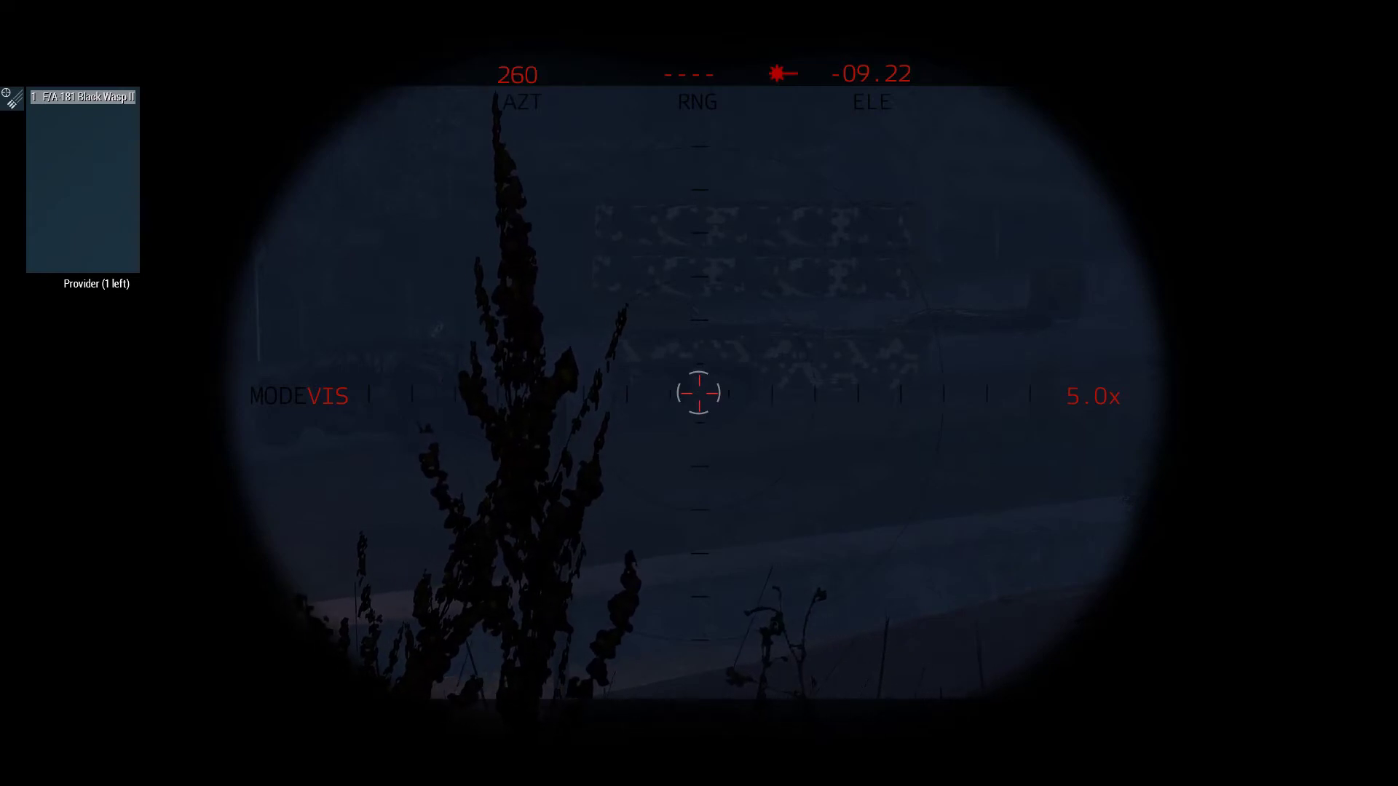
{"action": "key", "text": "1"}
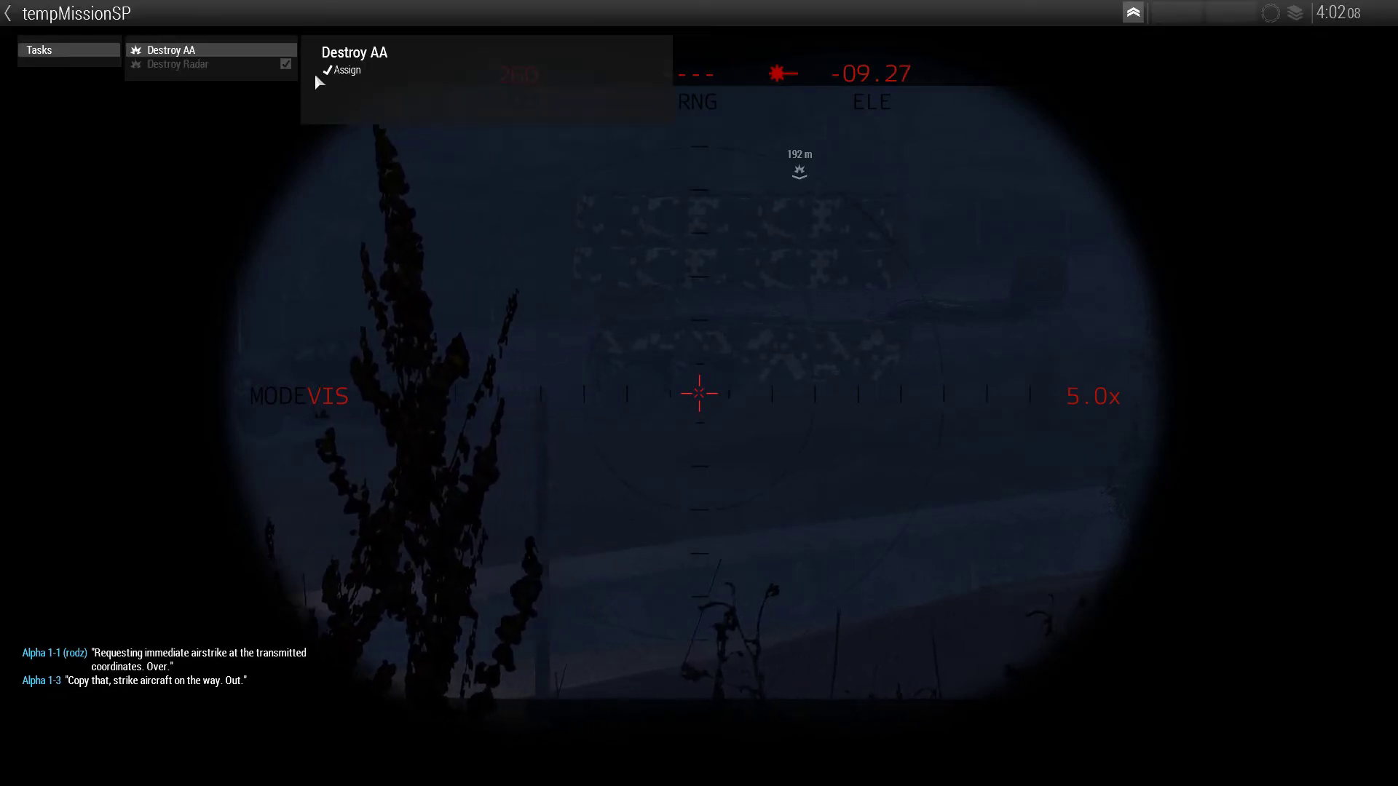
{"action": "left_click", "coordinate": [336, 72]}
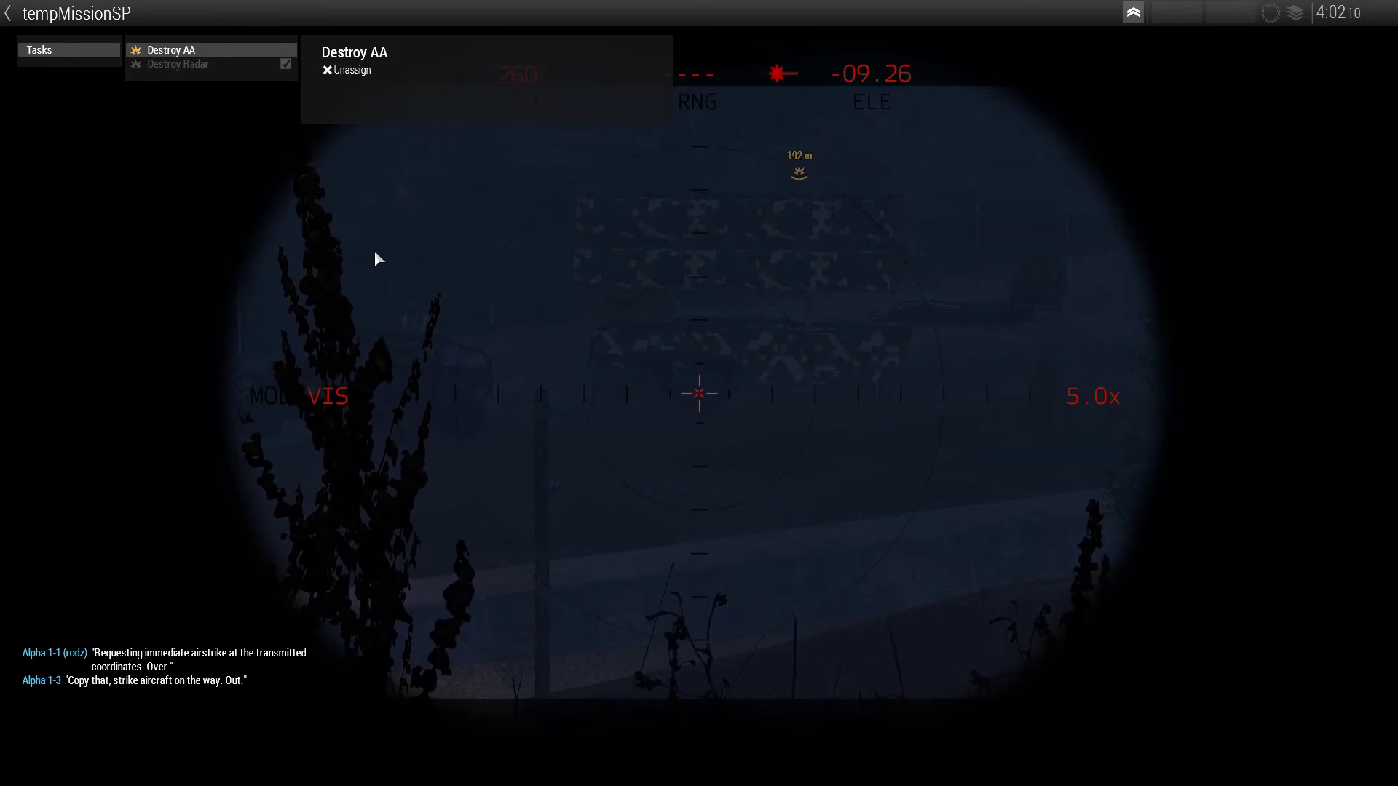
{"action": "key", "text": "j"}
{"action": "key", "text": "b"}
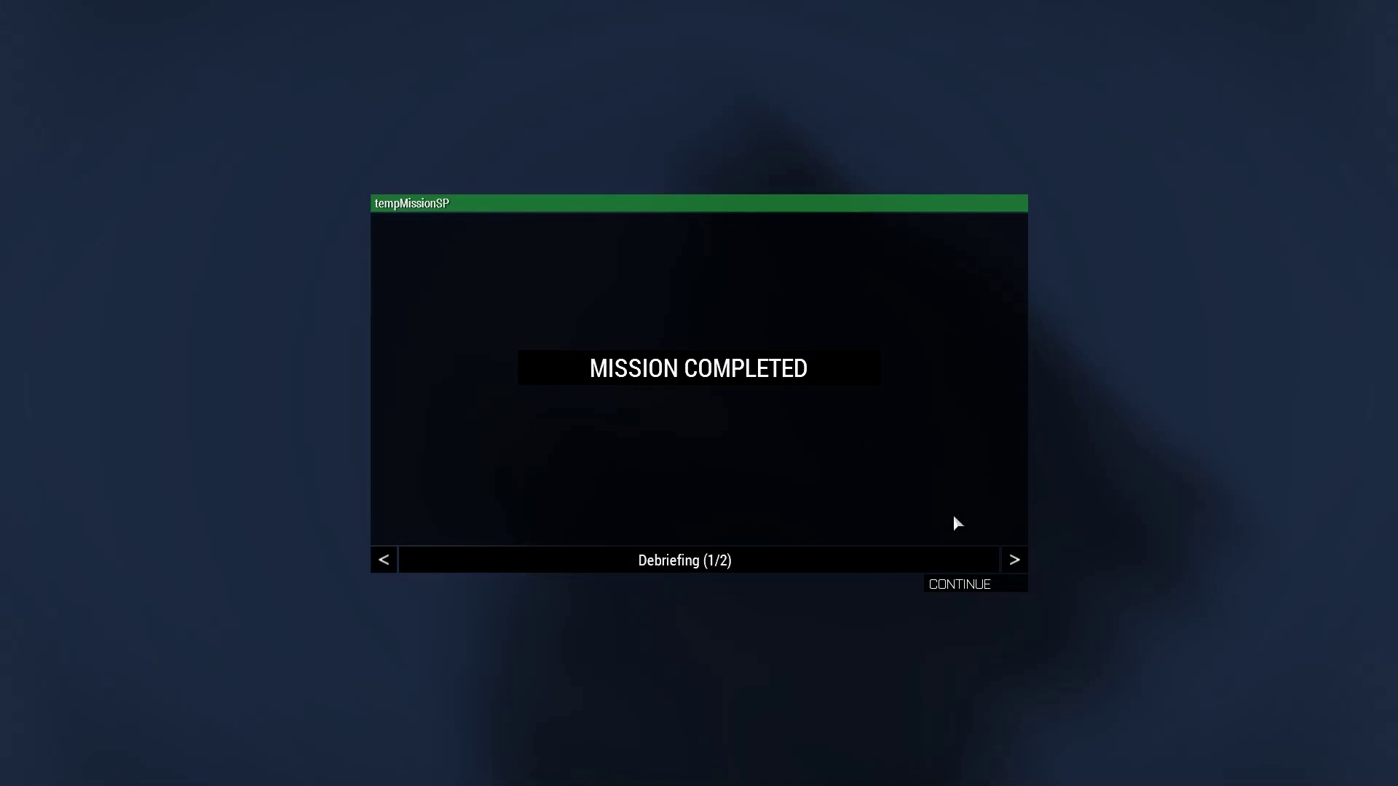
Step: View the debriefing's Mission (2/2) page showing rating 500 and both objectives ticked
{"action": "left_click", "coordinate": [1015, 561]}
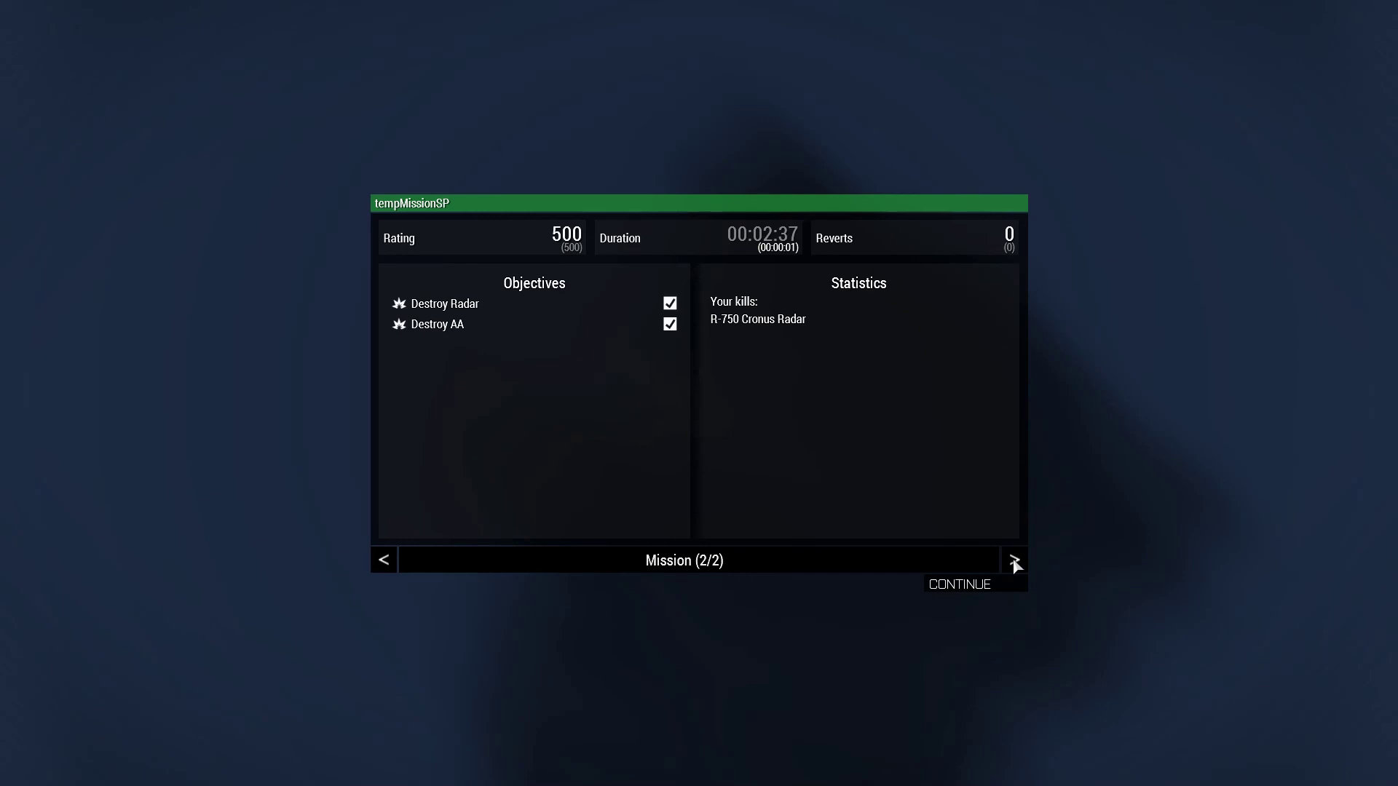